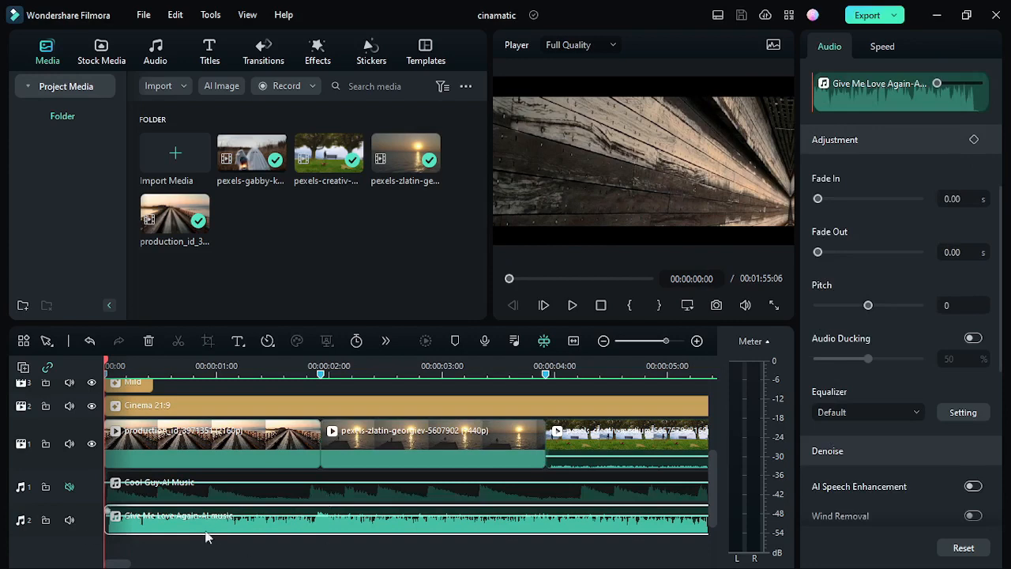
# Open the audio library and delete the Cool Guy-AI Music clip from the first audio track.
pyautogui.click(156, 57)
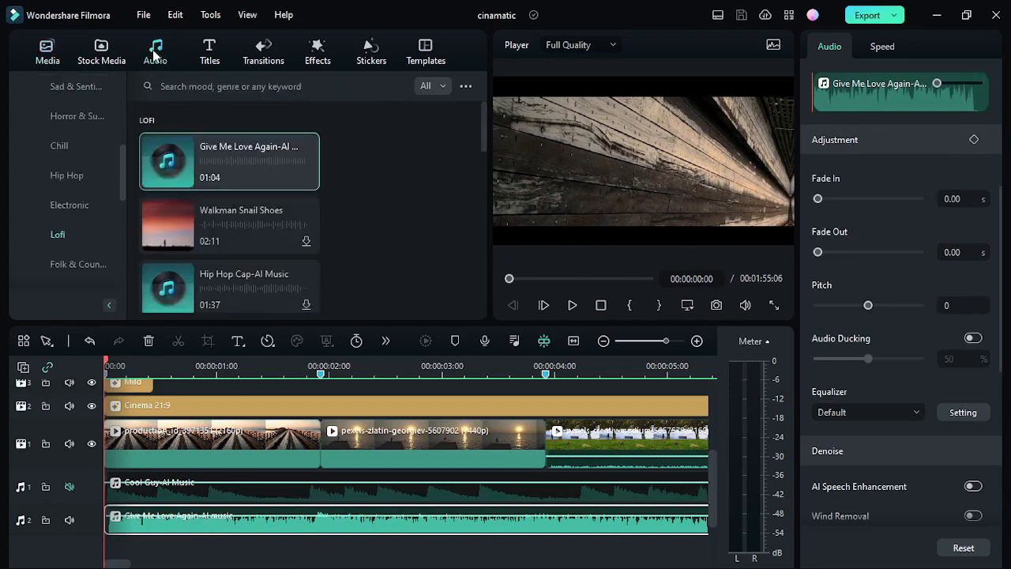
pyautogui.click(168, 501)
pyautogui.press('Delete')
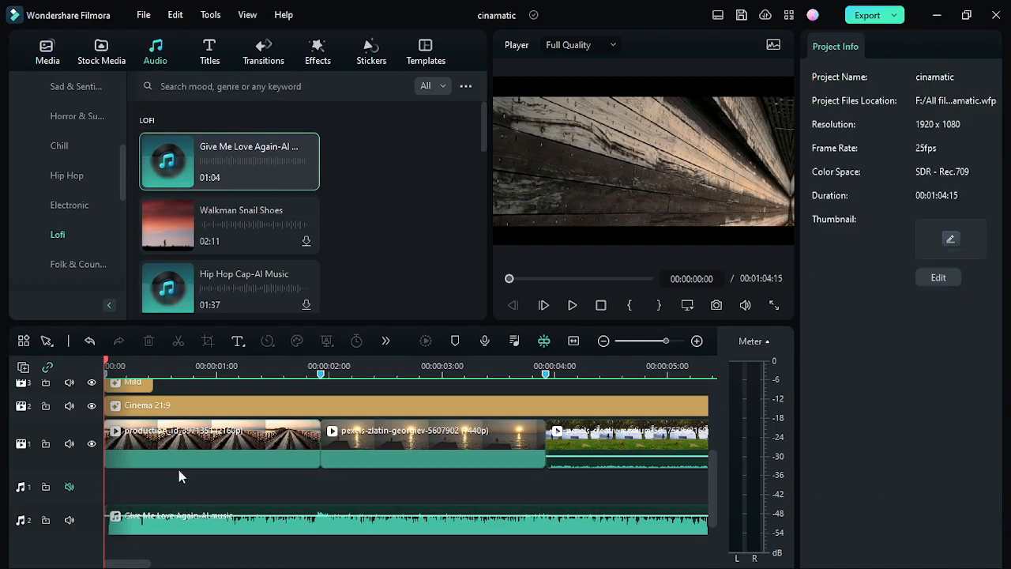
# Inspect the Cinema 21:9 clip's effect settings and search the video effects library for "cinamatic".
pyautogui.scroll(2, 190, 471)
pyautogui.scroll(2, 215, 490)
pyautogui.scroll(-1, 180, 469)
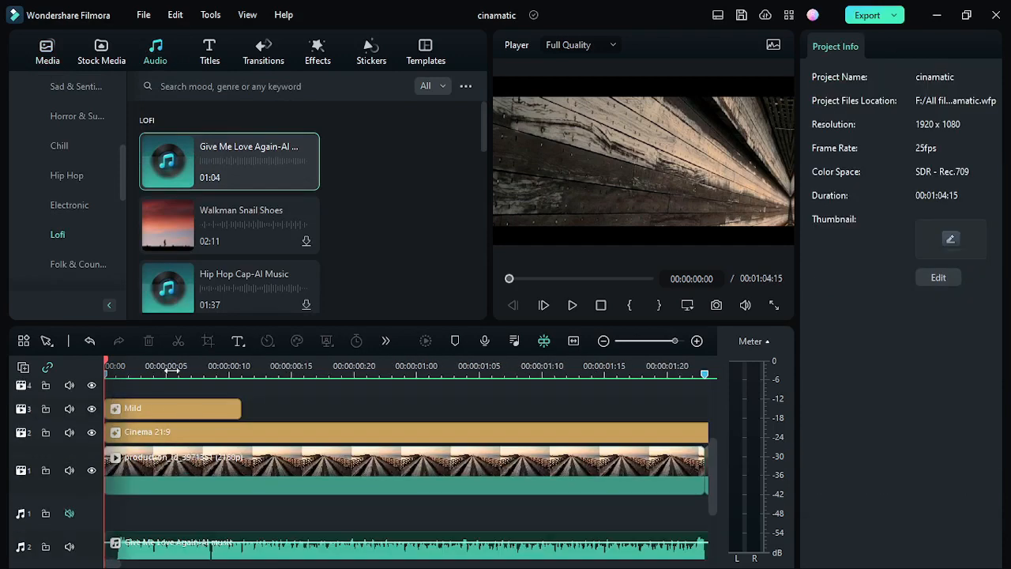
pyautogui.click(193, 435)
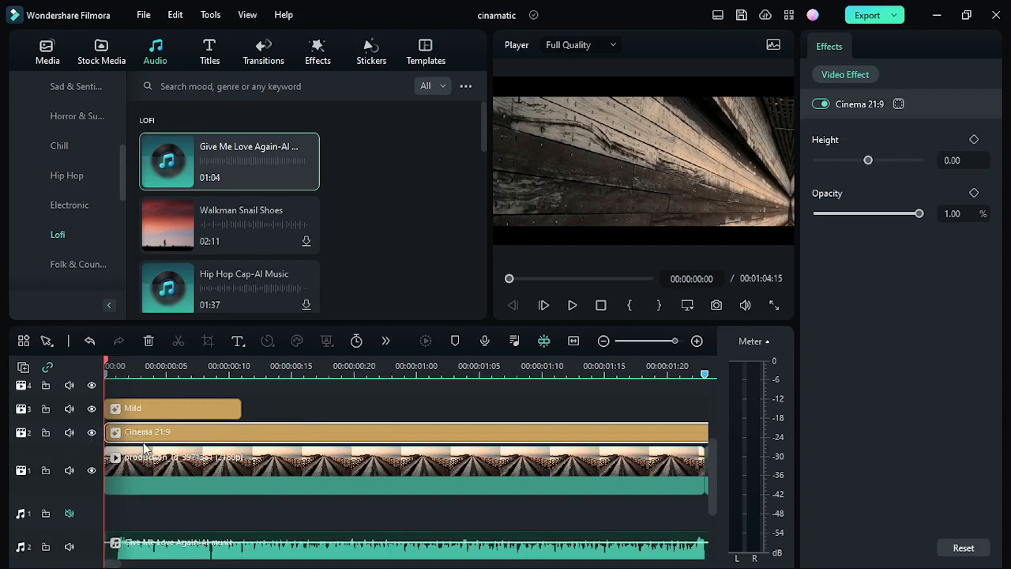
pyautogui.click(316, 54)
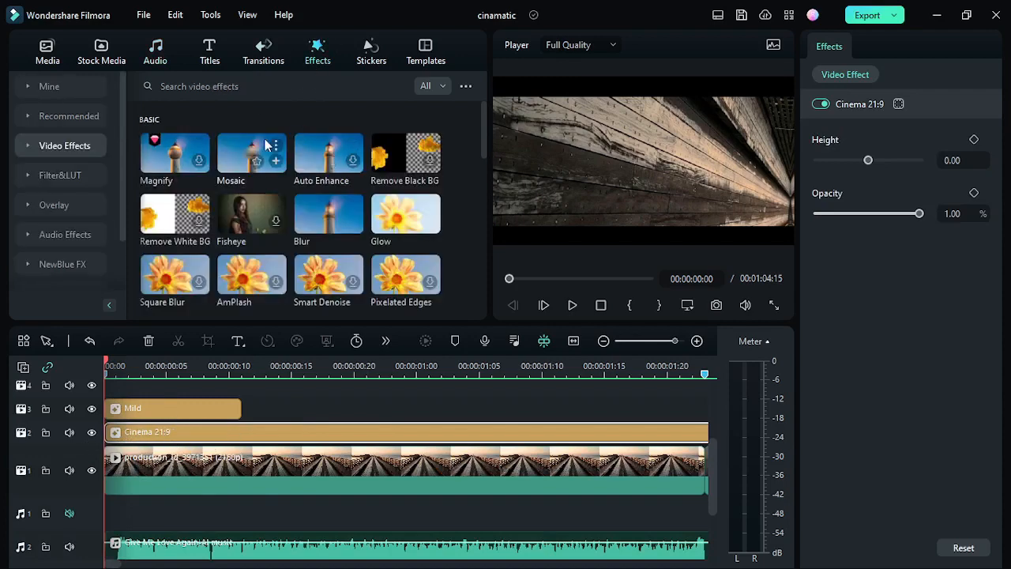
pyautogui.click(241, 88)
pyautogui.write('c')
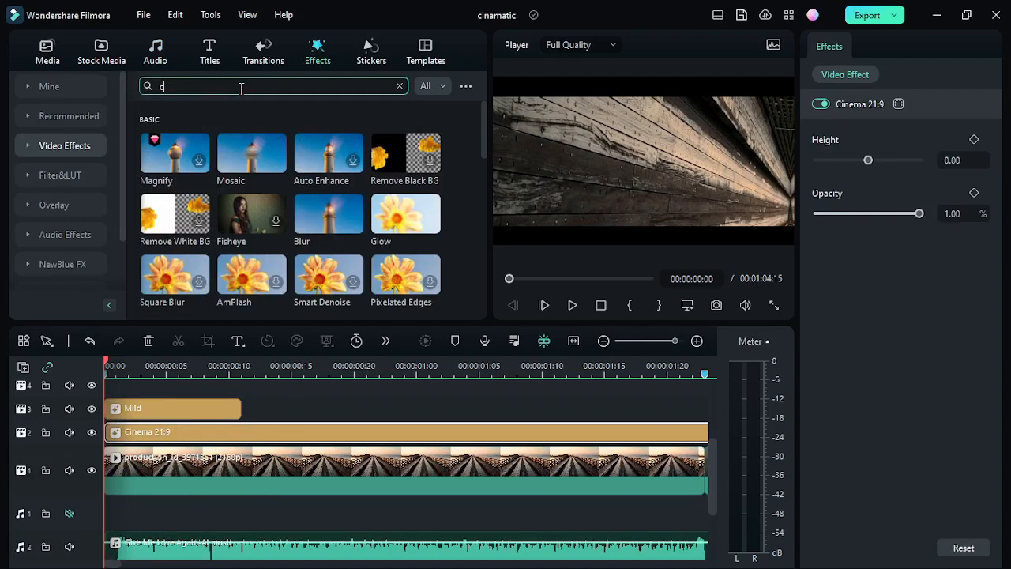
pyautogui.press('BackSpace')
pyautogui.write('cinamatic')
pyautogui.press('Return')
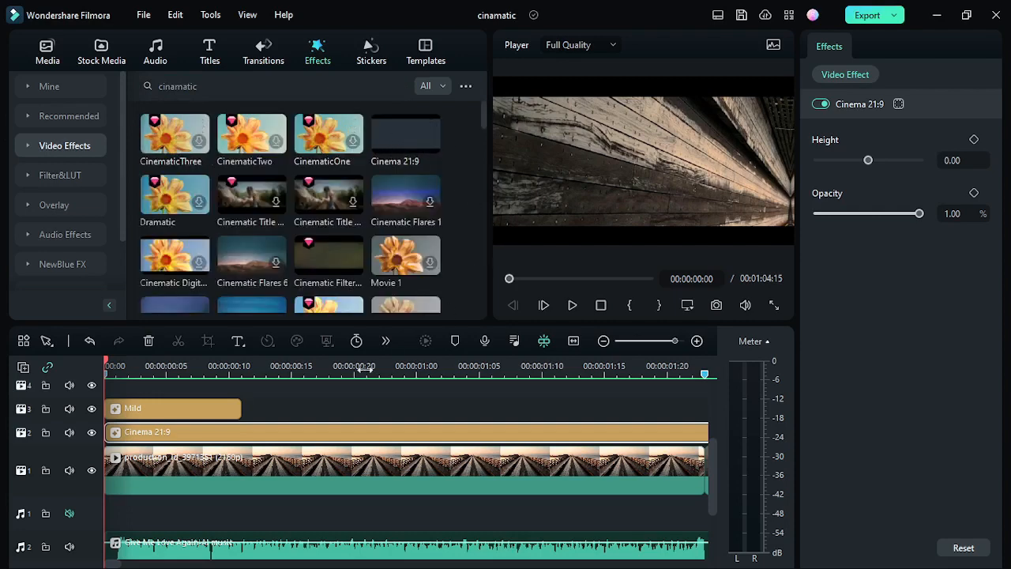
# Examine the Mild and Cinema 21:9 effects and the video clips along the timeline, returning the playhead to the start.
pyautogui.click(418, 366)
pyautogui.click(164, 381)
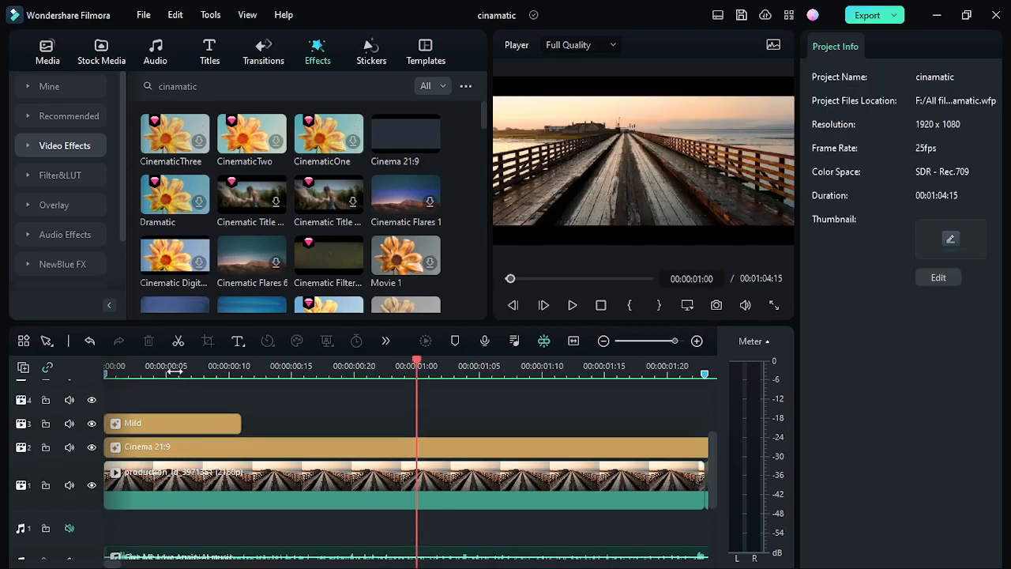
pyautogui.moveTo(177, 371); pyautogui.dragTo(106, 410)
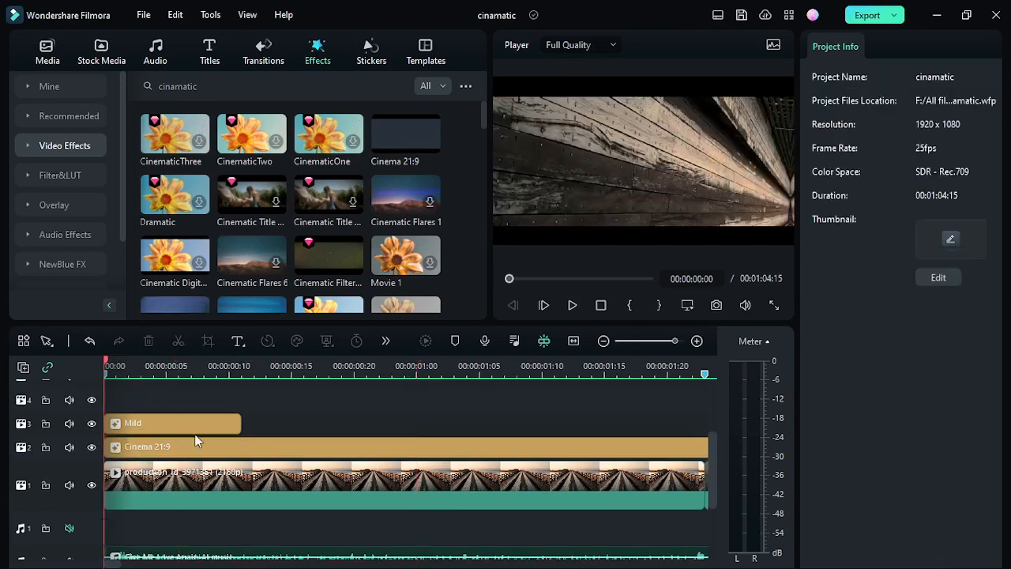
pyautogui.scroll(-3, 178, 413)
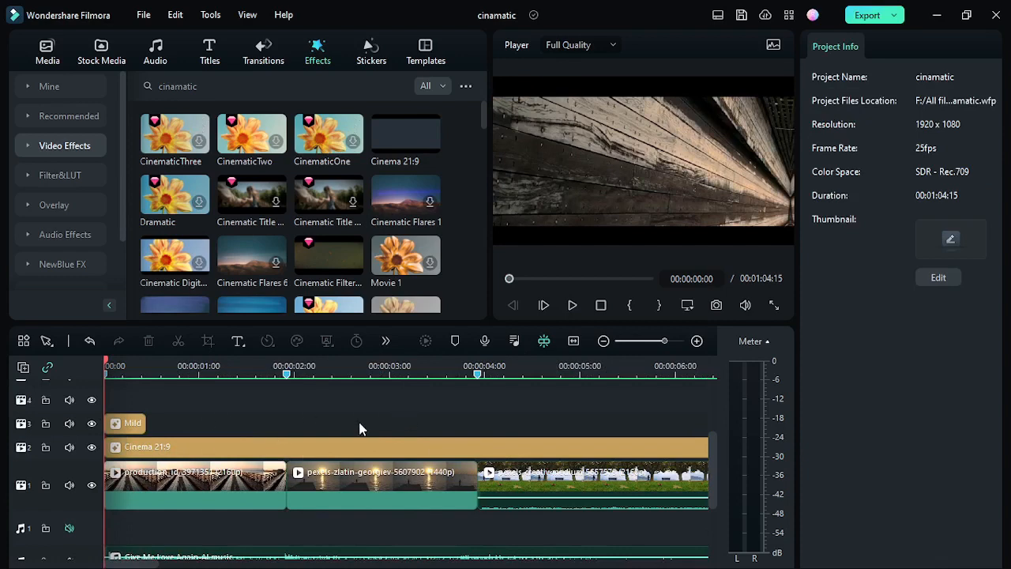
pyautogui.scroll(-2, 297, 537)
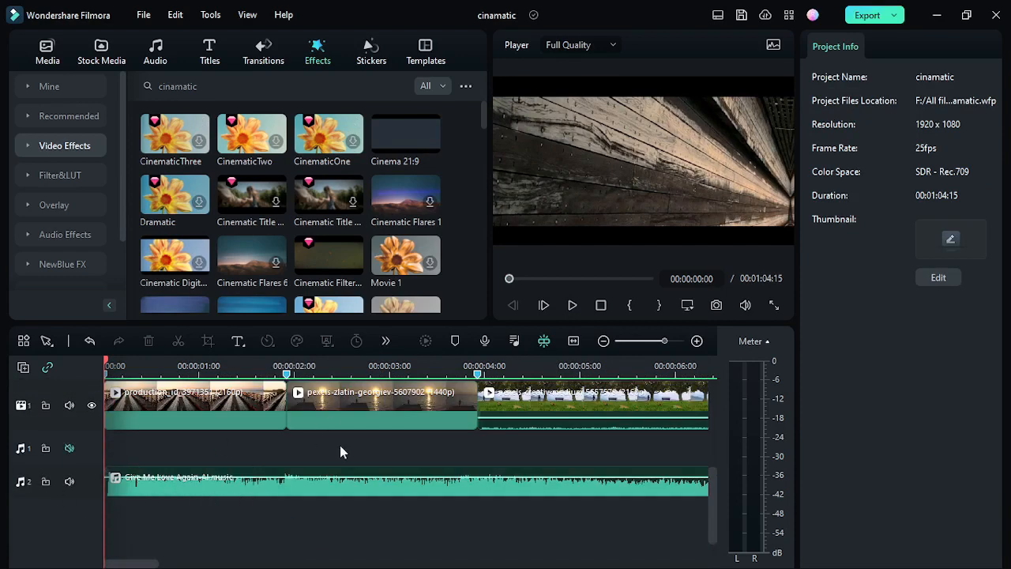
pyautogui.scroll(1, 339, 446)
pyautogui.scroll(2, 220, 519)
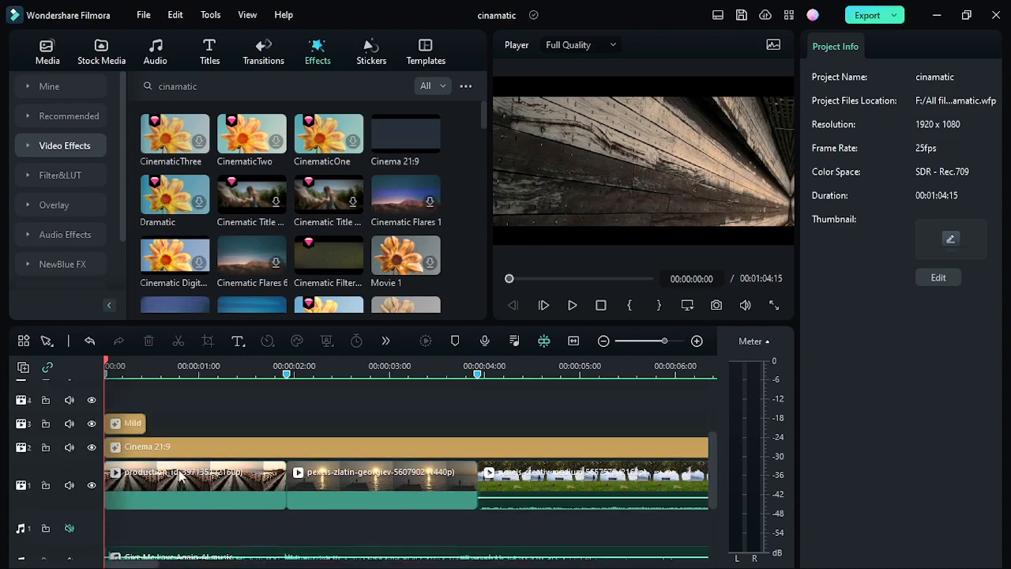
pyautogui.keyDown('ctrl'); pyautogui.scroll(-2, 180, 474); pyautogui.keyUp('ctrl')
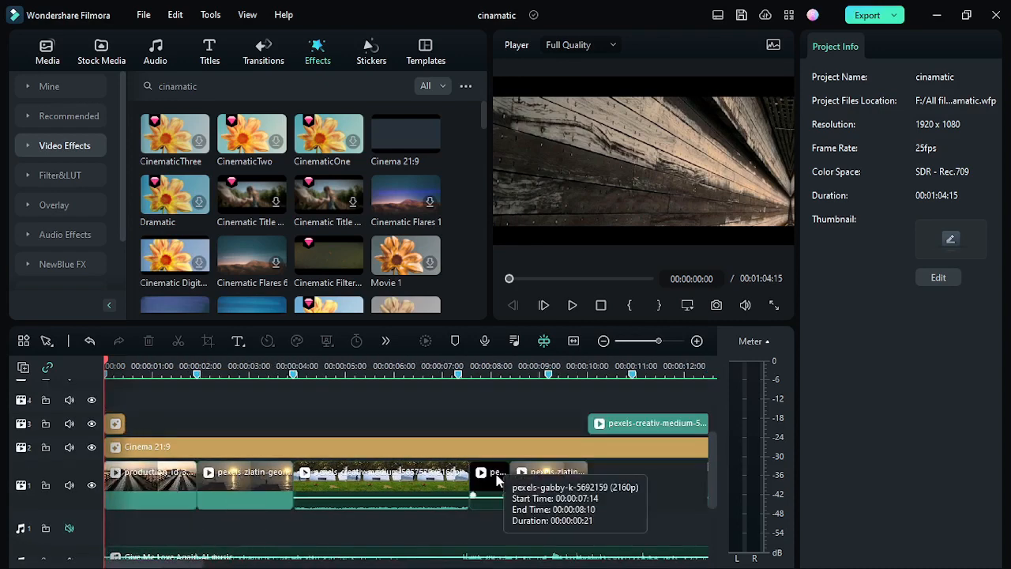
pyautogui.keyDown('ctrl'); pyautogui.scroll(4, 158, 474); pyautogui.keyUp('ctrl')
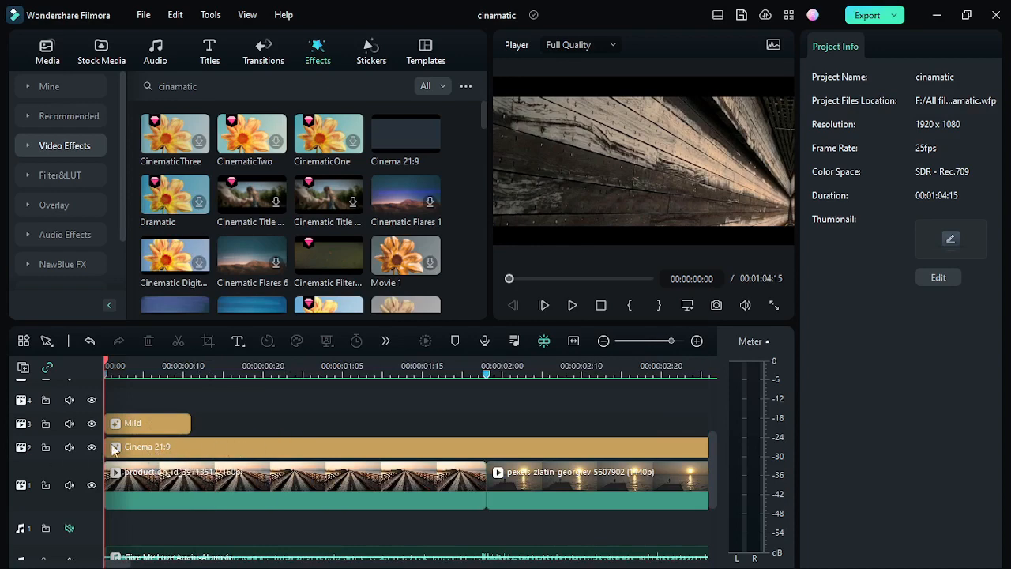
pyautogui.keyDown('ctrl'); pyautogui.scroll(1, 130, 429); pyautogui.keyUp('ctrl')
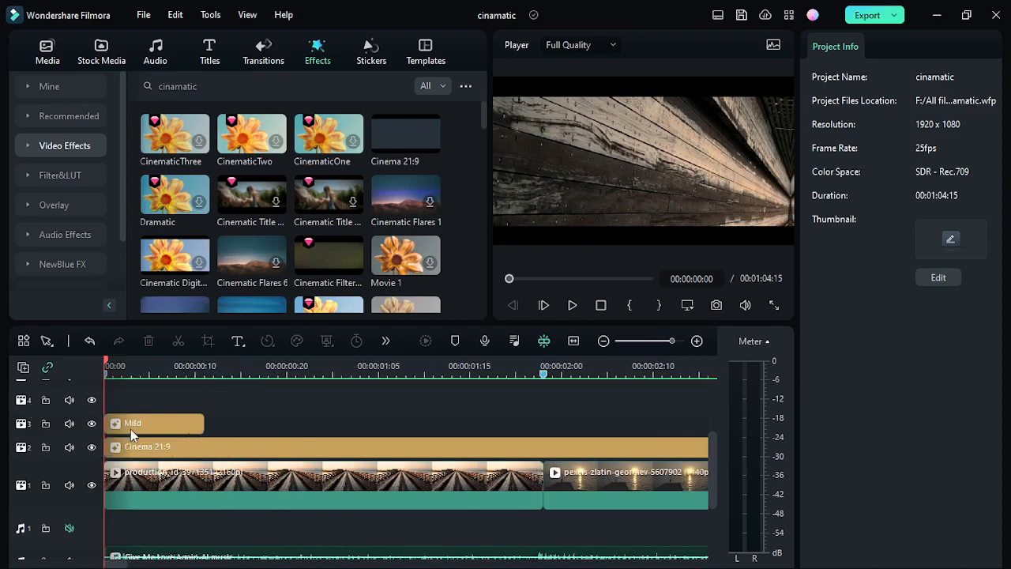
pyautogui.keyDown('ctrl'); pyautogui.scroll(2, 131, 429); pyautogui.keyUp('ctrl')
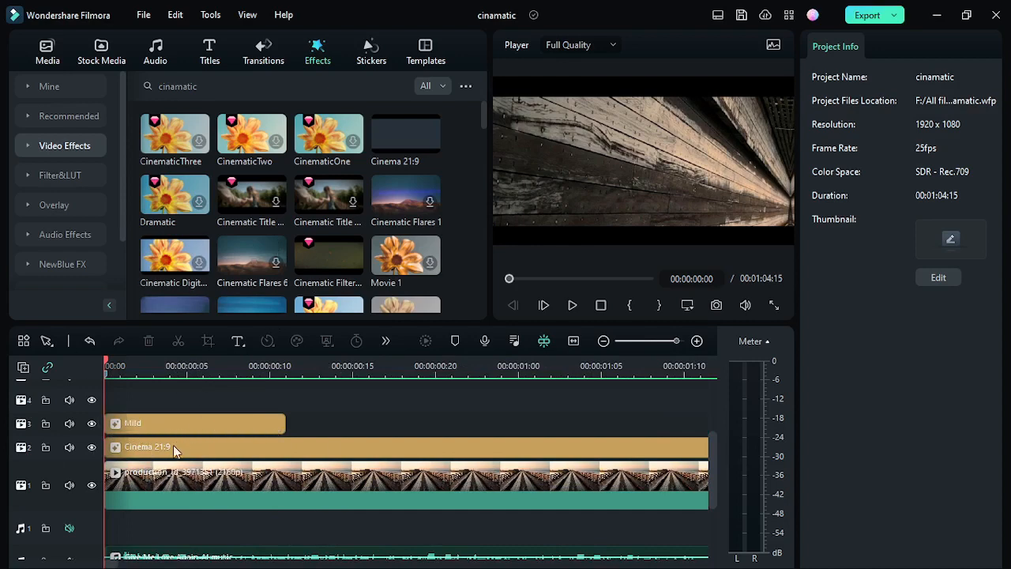
pyautogui.keyDown('ctrl'); pyautogui.scroll(-2, 305, 409); pyautogui.keyUp('ctrl')
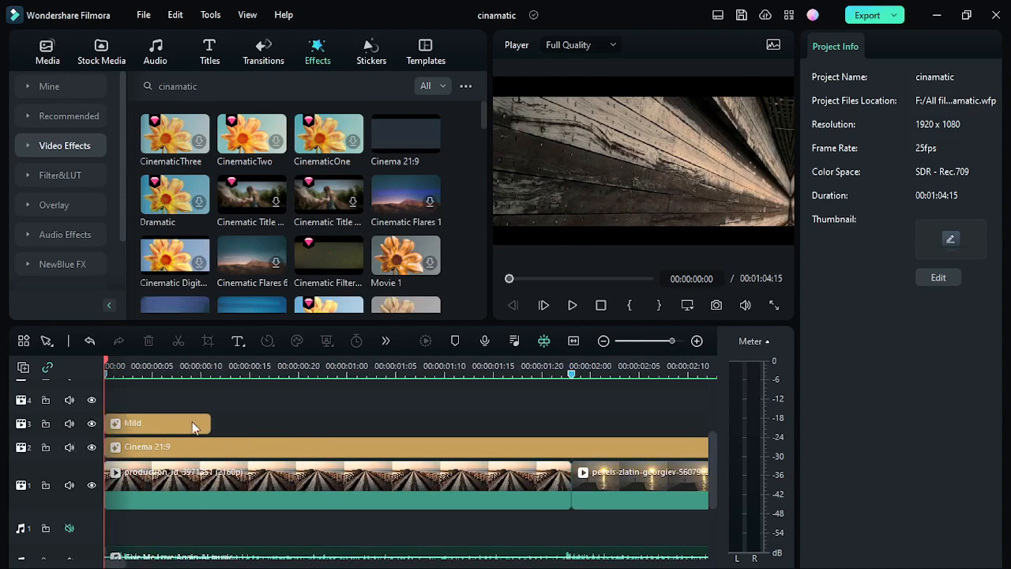
# Set the first pier clip's rotation to 37.87° at its starting keyframe.
pyautogui.click(243, 482)
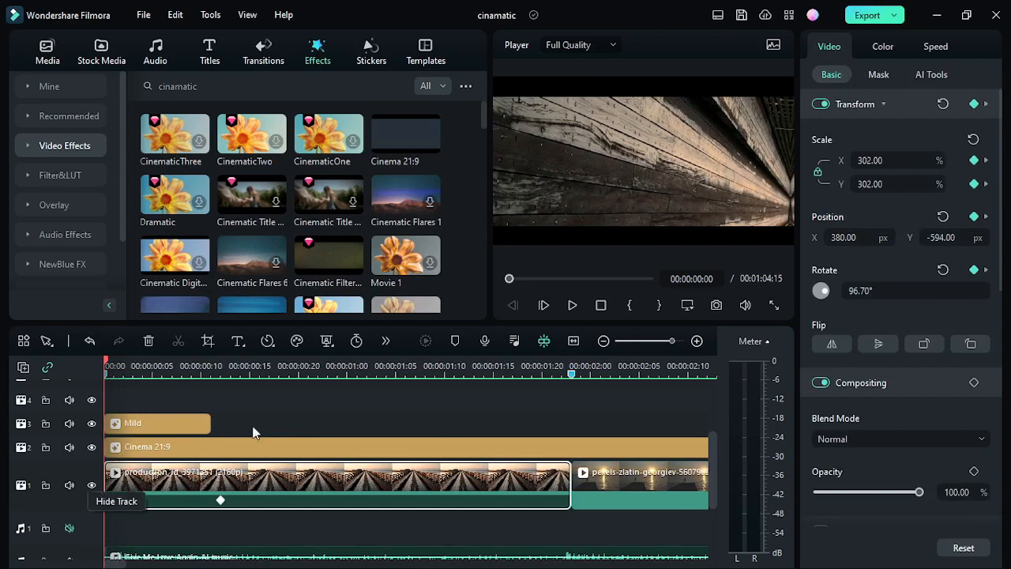
pyautogui.keyDown('ctrl'); pyautogui.scroll(2, 141, 490); pyautogui.keyUp('ctrl')
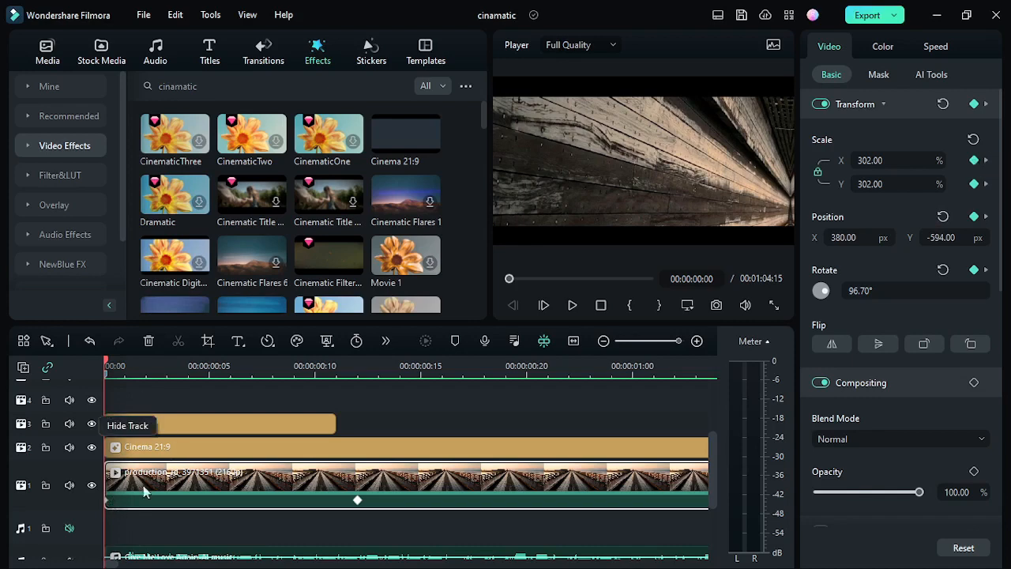
pyautogui.moveTo(835, 296)
pyautogui.mouseDown()
pyautogui.moveTo(820, 291)
pyautogui.moveTo(825, 322)
pyautogui.moveTo(826, 289)
pyautogui.mouseUp()
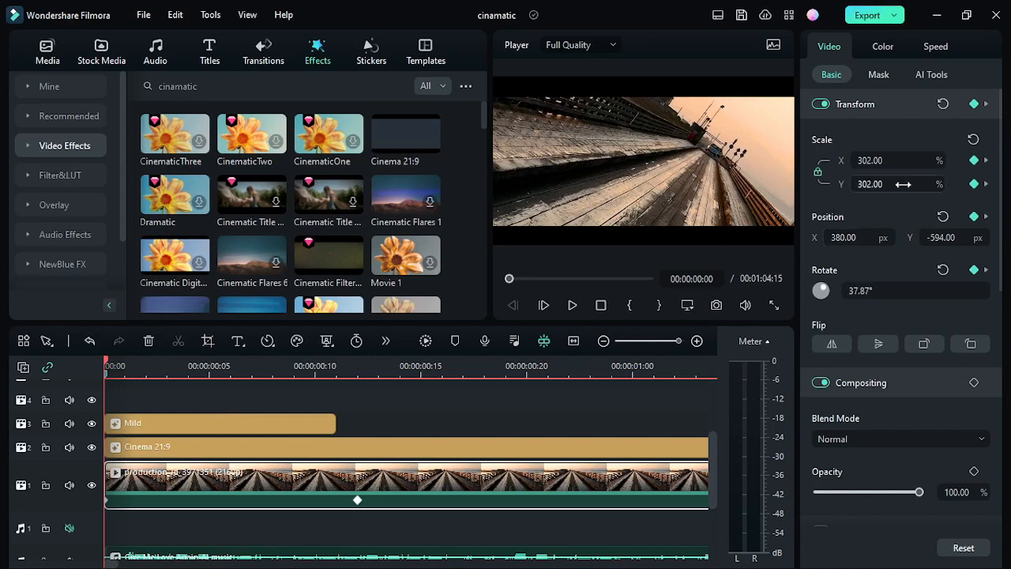
# Check the pier clip's second keyframe at 00:00:00:12 and play the opening animation from the start.
pyautogui.click(353, 371)
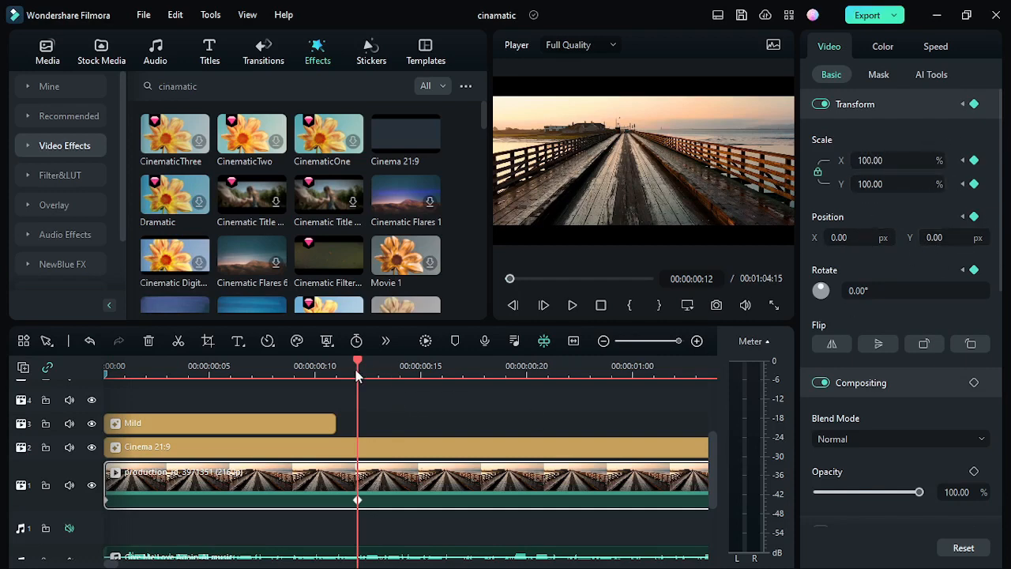
pyautogui.moveTo(356, 375); pyautogui.dragTo(69, 463)
pyautogui.press('space')
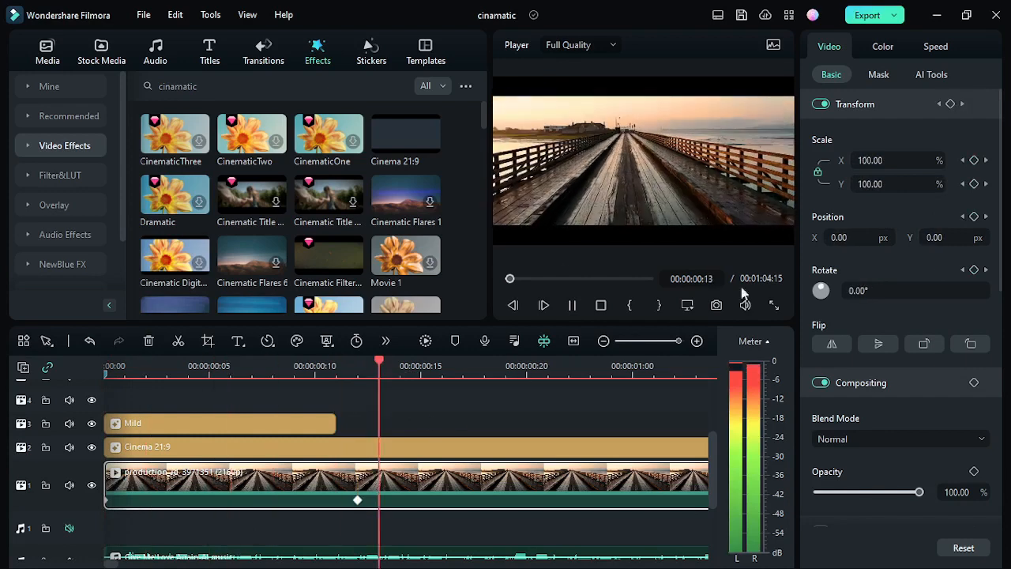
pyautogui.scroll(-1, 240, 395)
pyautogui.press('space')
pyautogui.scroll(1, 134, 486)
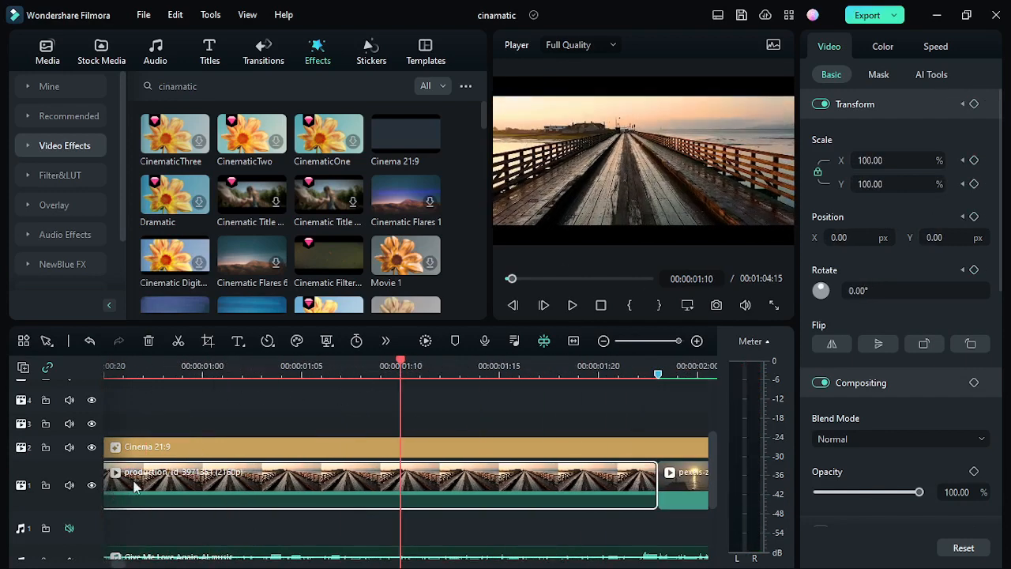
# Move the pier clip's second transform keyframe earlier to 00:00:00:09.
pyautogui.moveTo(404, 364); pyautogui.dragTo(270, 411)
pyautogui.scroll(-1, 270, 411)
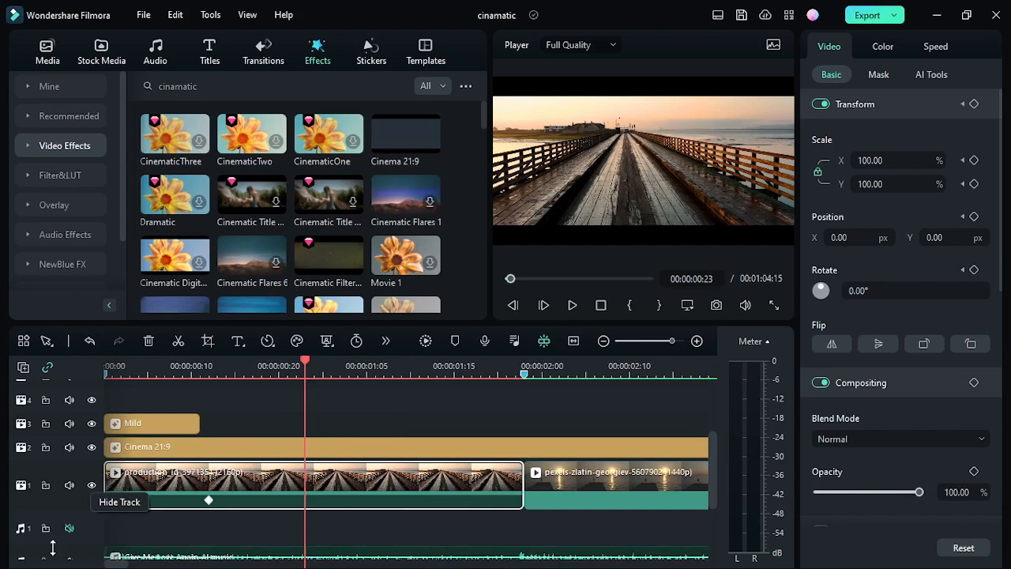
pyautogui.click(208, 500)
pyautogui.moveTo(190, 500); pyautogui.dragTo(182, 500)
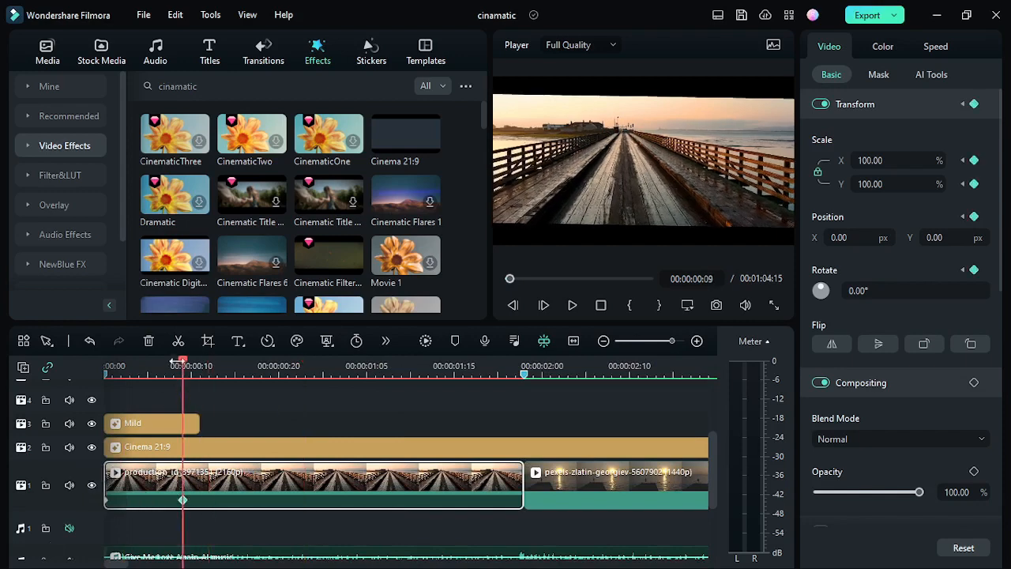
# Play back the opening from the start to review the retimed zoom and rotation animation into the second clip.
pyautogui.moveTo(183, 363); pyautogui.dragTo(3, 388)
pyautogui.press('space')
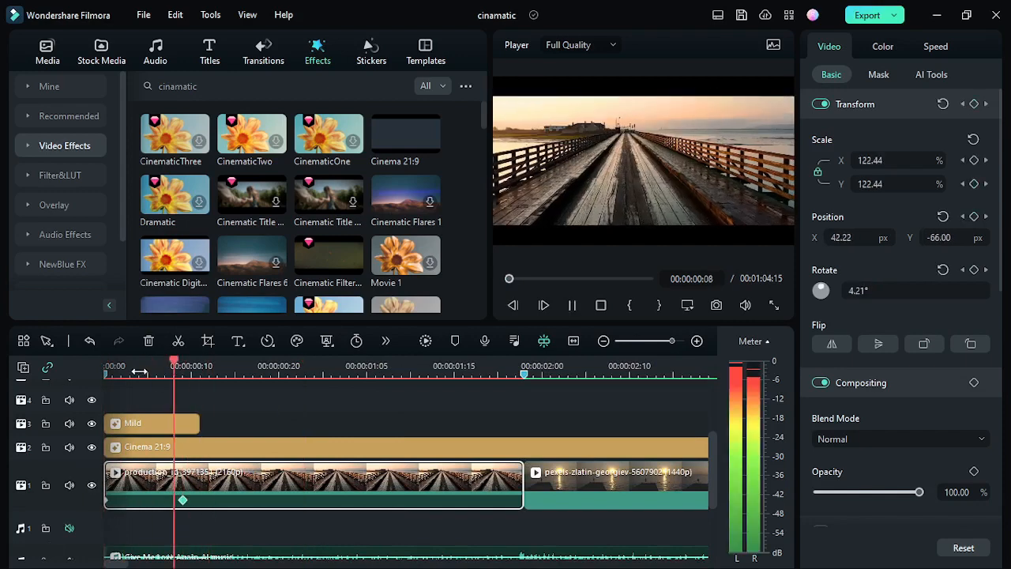
pyautogui.press('space')
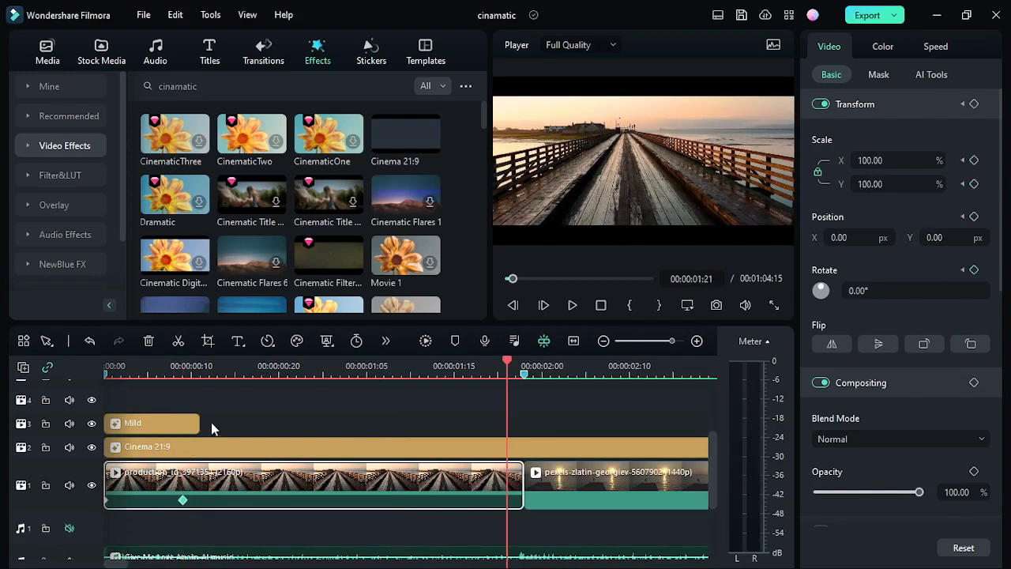
pyautogui.press('space')
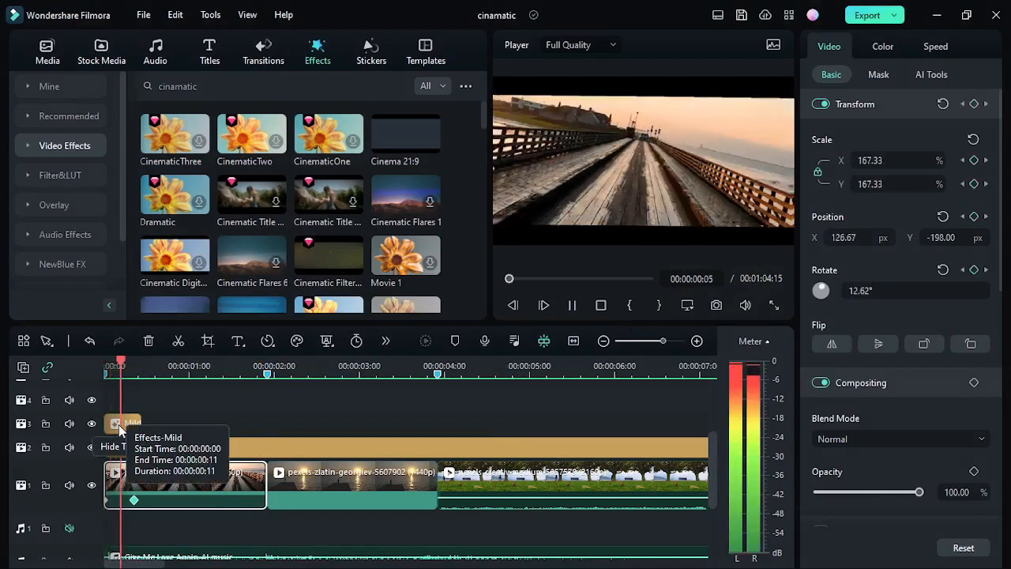
pyautogui.click(255, 411)
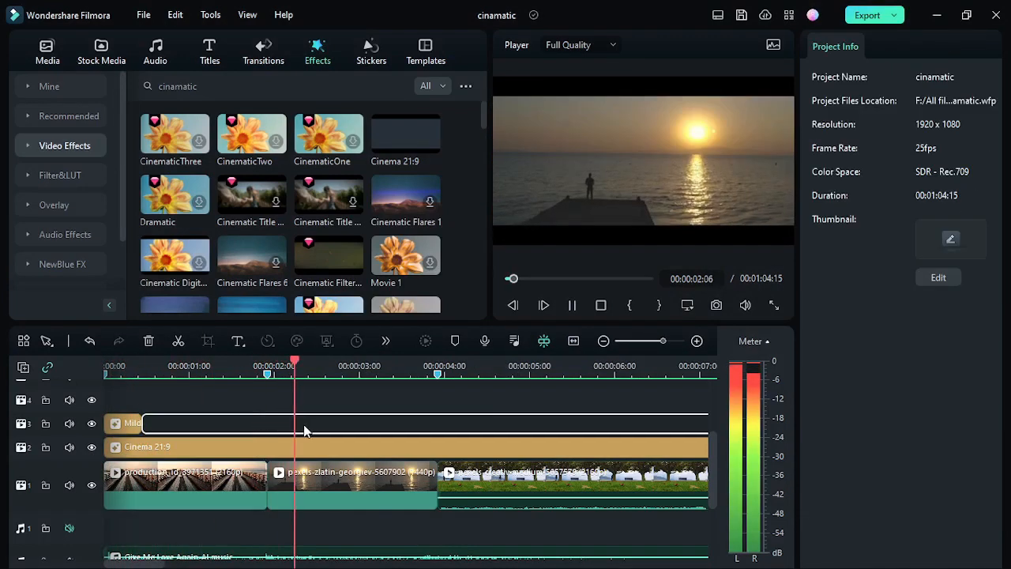
pyautogui.press('space')
# Play the sequence from the start and try adding timeline markers during playback.
pyautogui.scroll(-2, 339, 453)
pyautogui.scroll(-3, 130, 497)
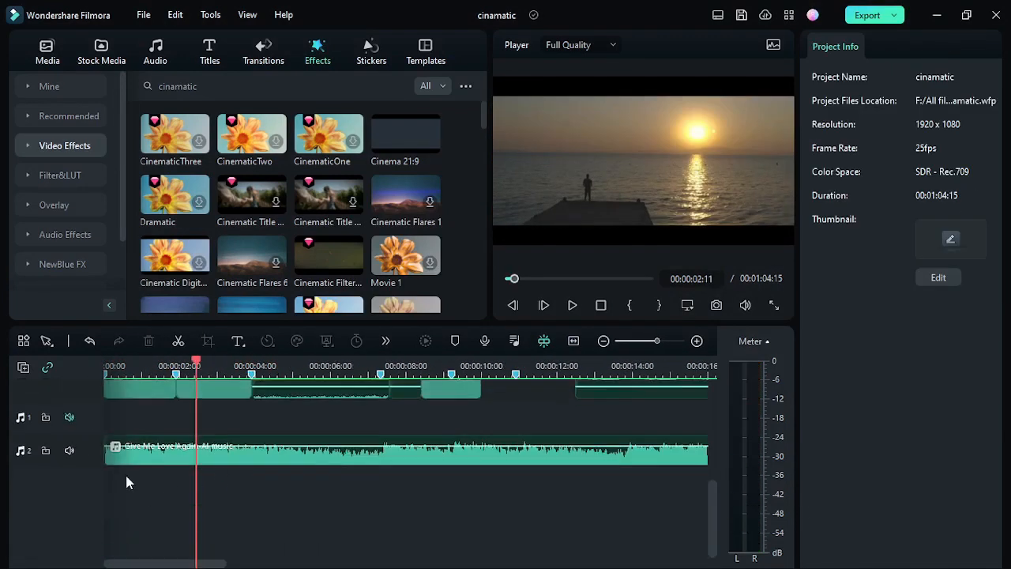
pyautogui.scroll(2, 361, 448)
pyautogui.scroll(-1, 312, 481)
pyautogui.scroll(3, 298, 490)
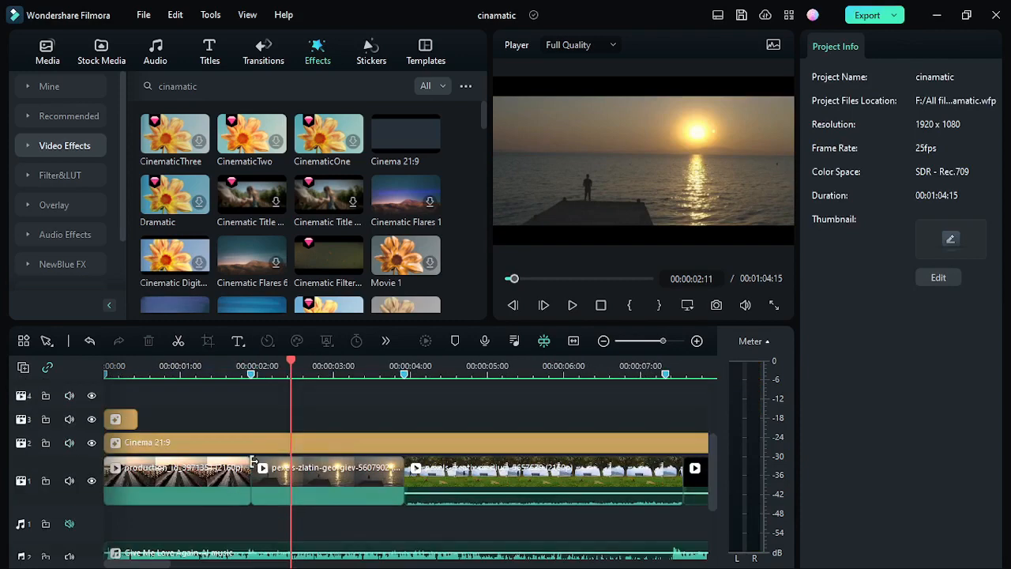
pyautogui.scroll(1, 226, 381)
pyautogui.moveTo(231, 368); pyautogui.dragTo(2, 416)
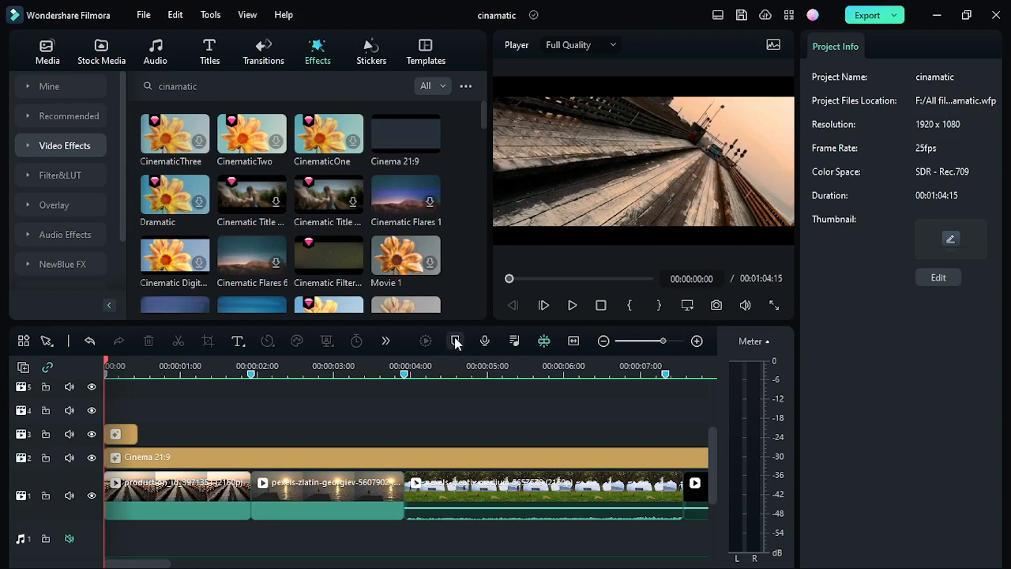
pyautogui.press('space')
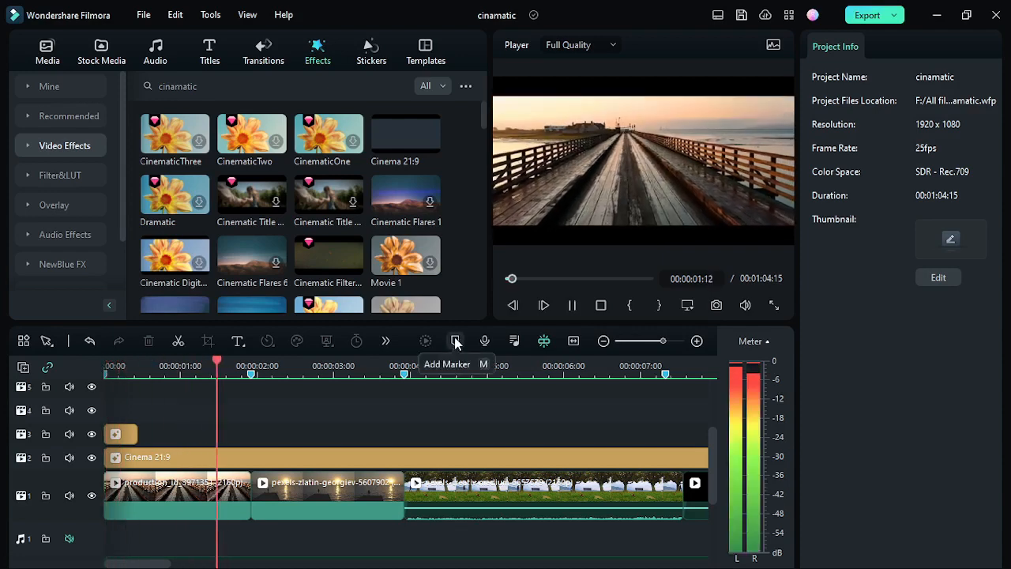
pyautogui.press('m')
pyautogui.press('m')
pyautogui.press('m')
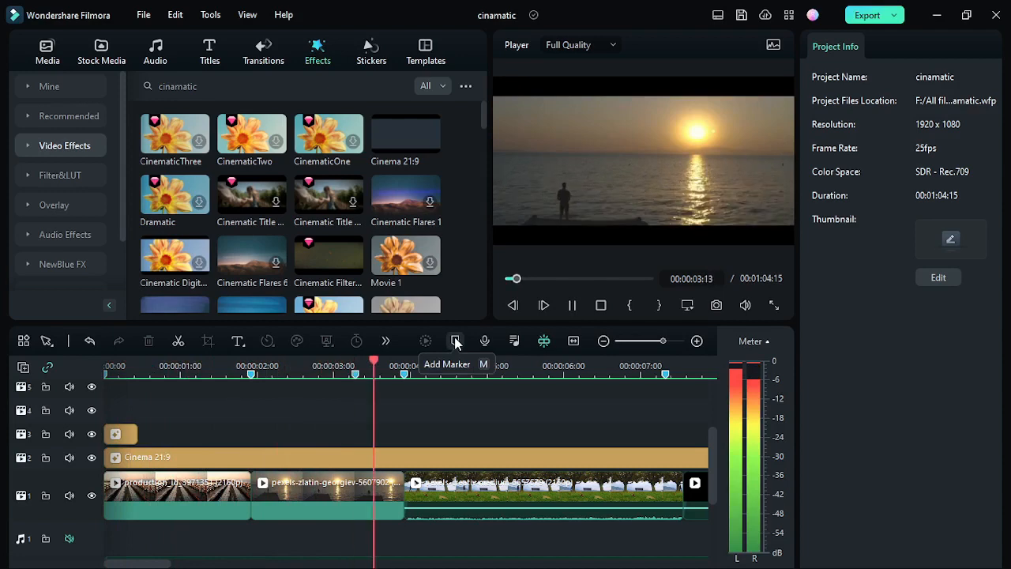
pyautogui.press('space')
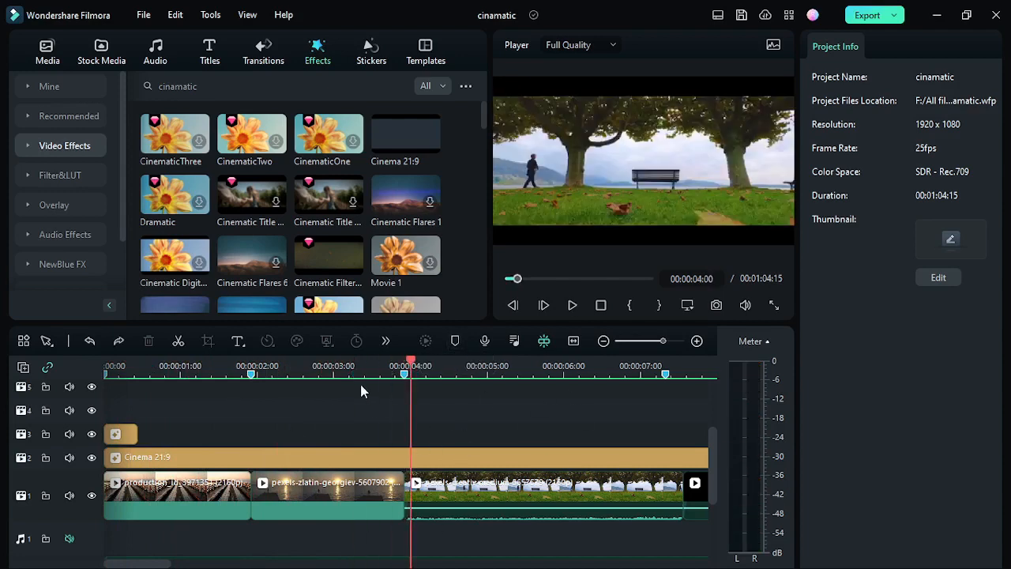
# Position the playhead on the marker at the cut between the pier and sunset clips, at 00:00:01:23.
pyautogui.press('Home')
pyautogui.moveTo(124, 404); pyautogui.dragTo(249, 389)
pyautogui.press('m')
pyautogui.scroll(-2, 333, 399)
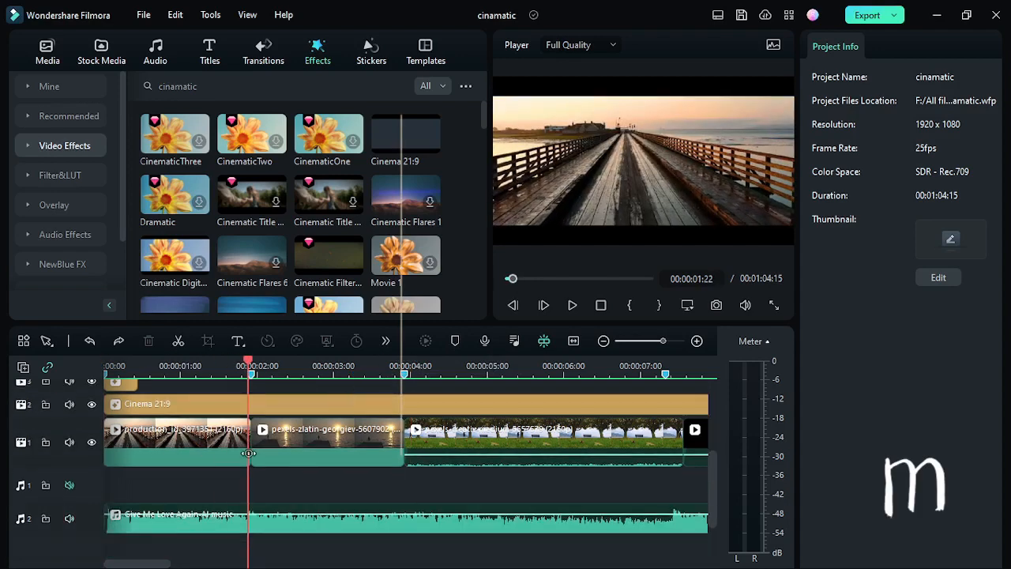
pyautogui.scroll(3, 497, 466)
pyautogui.click(419, 373)
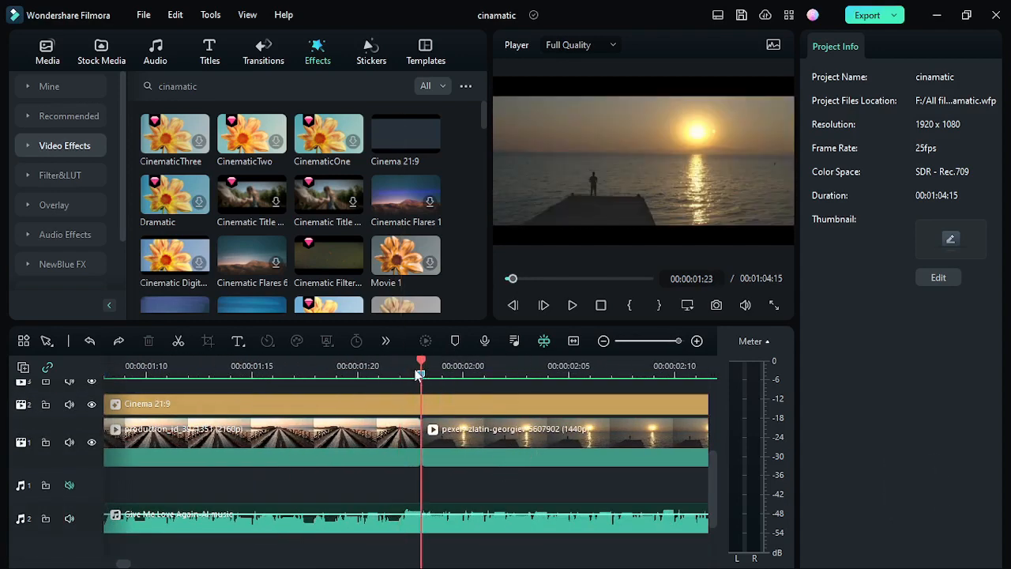
# Adjust the start of the sunset clip to match the marker at 00:00:01:23.
pyautogui.click(436, 434)
pyautogui.scroll(-1, 440, 436)
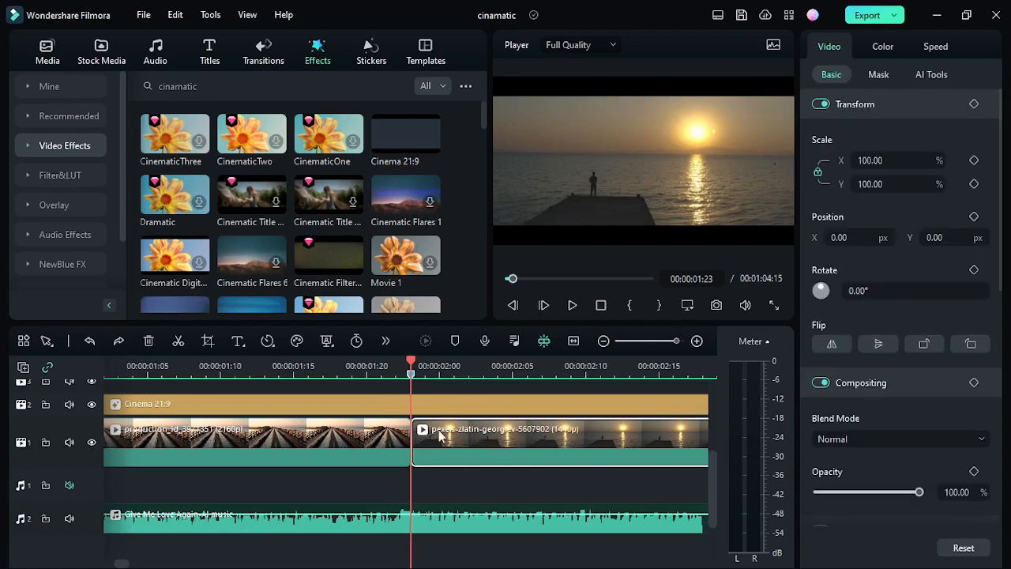
pyautogui.moveTo(414, 435)
pyautogui.mouseDown()
pyautogui.moveTo(422, 449)
pyautogui.moveTo(423, 440)
pyautogui.mouseUp()
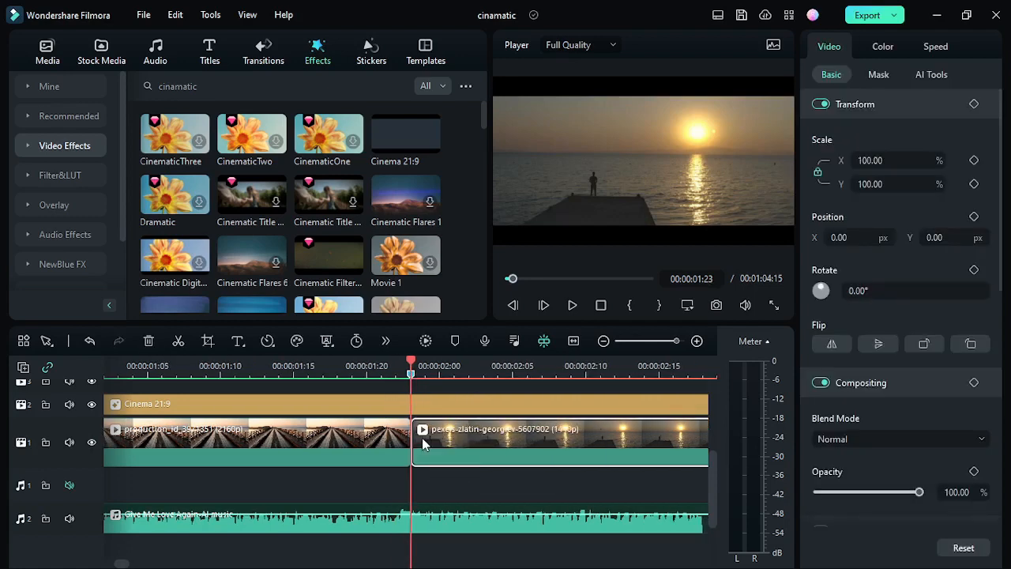
pyautogui.scroll(1, 431, 450)
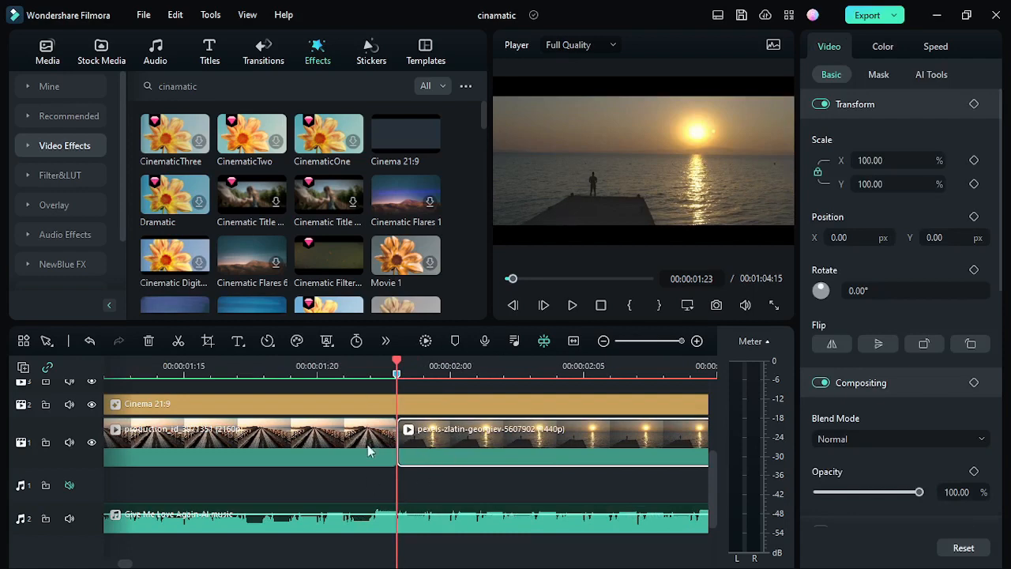
pyautogui.click(480, 417)
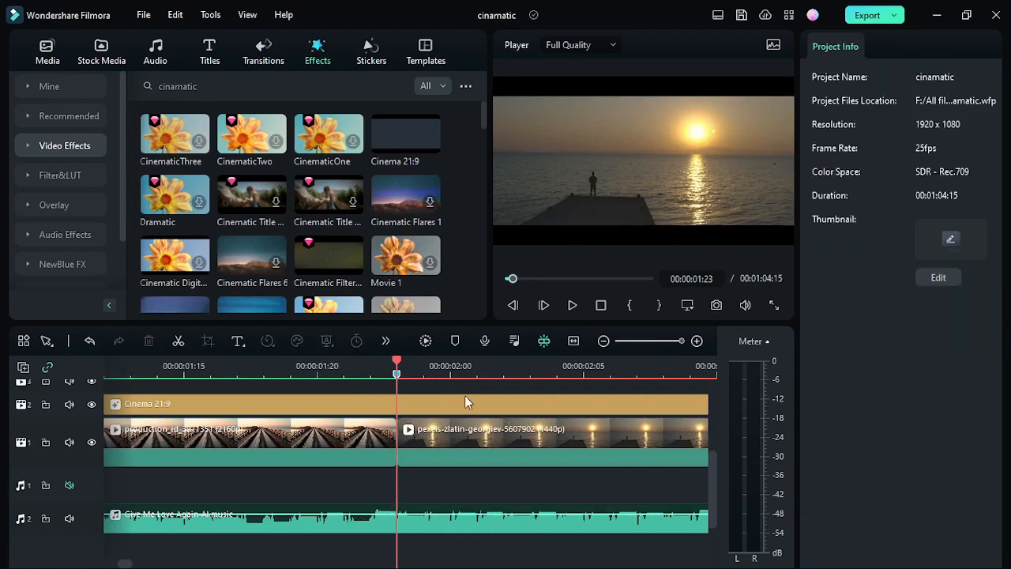
# Cancel the started preview render and play across the pier-to-sunset cut from 00:00:01:16.
pyautogui.press('Return')
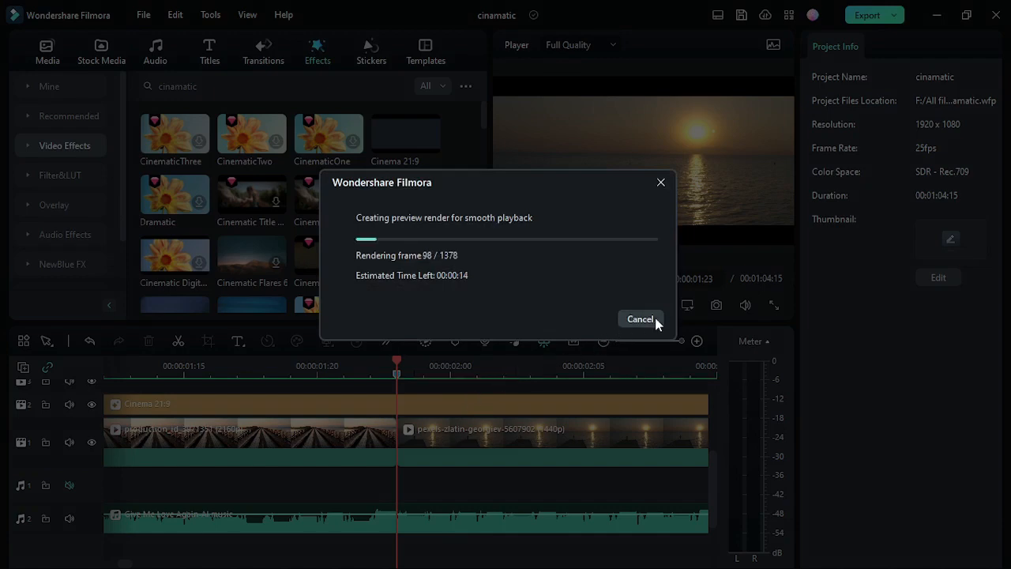
pyautogui.press('Escape')
pyautogui.click(207, 366)
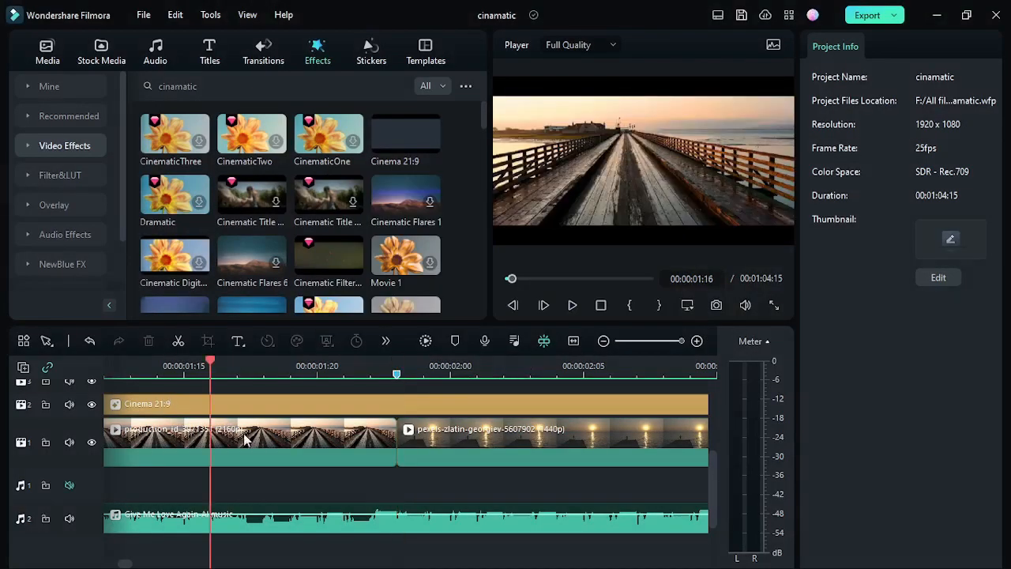
pyautogui.press('space')
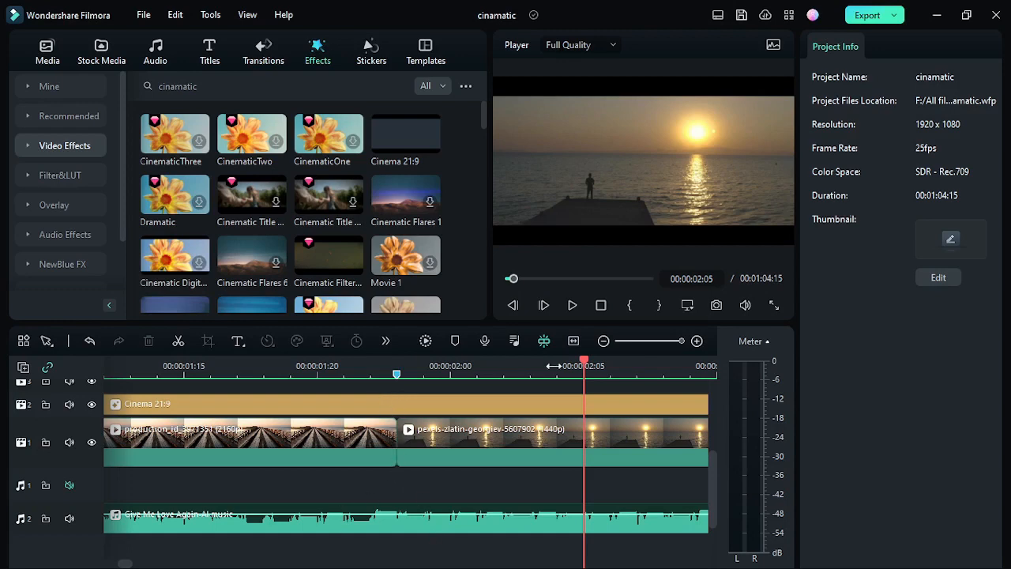
# Play the sequence from 00:00:01:18 through the sunset clip into the park clip to check both cuts against the markers.
pyautogui.scroll(-4, 485, 447)
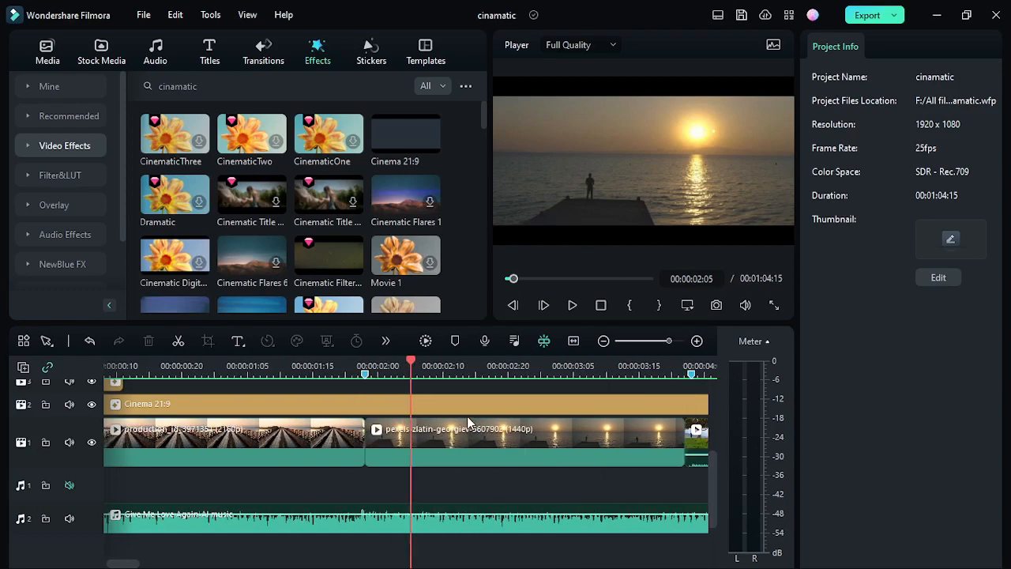
pyautogui.click(332, 365)
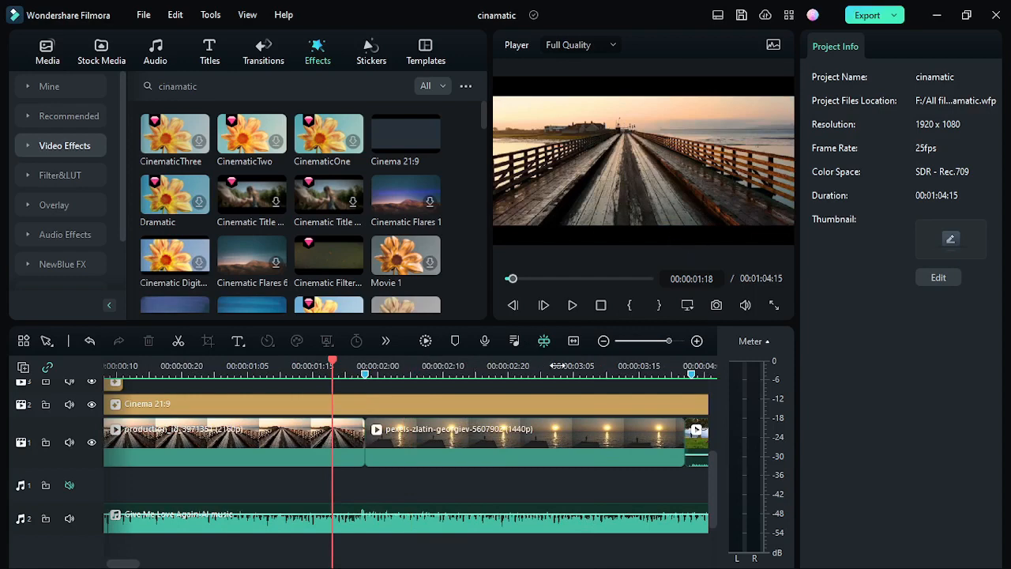
pyautogui.press('space')
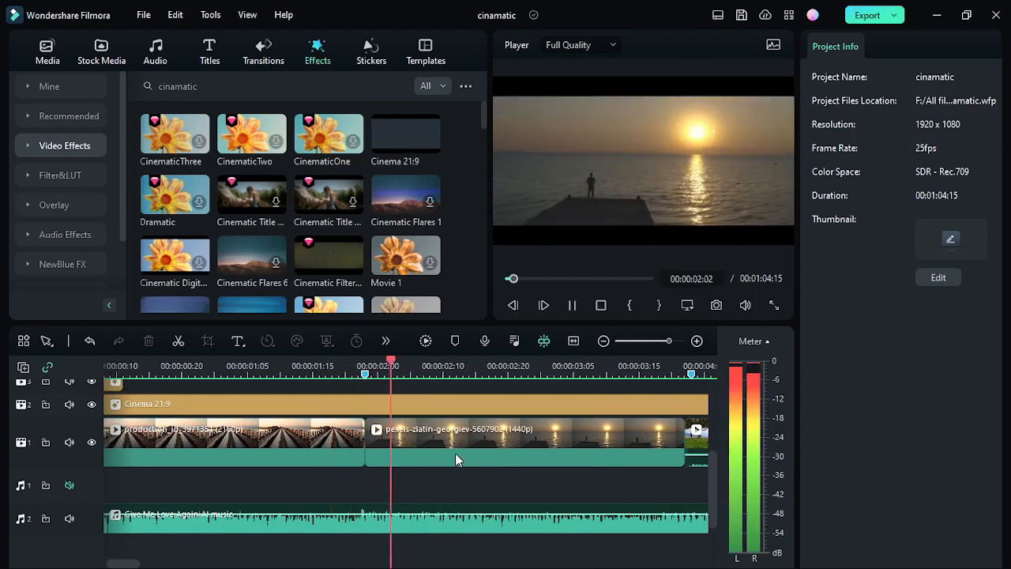
pyautogui.scroll(-3, 455, 452)
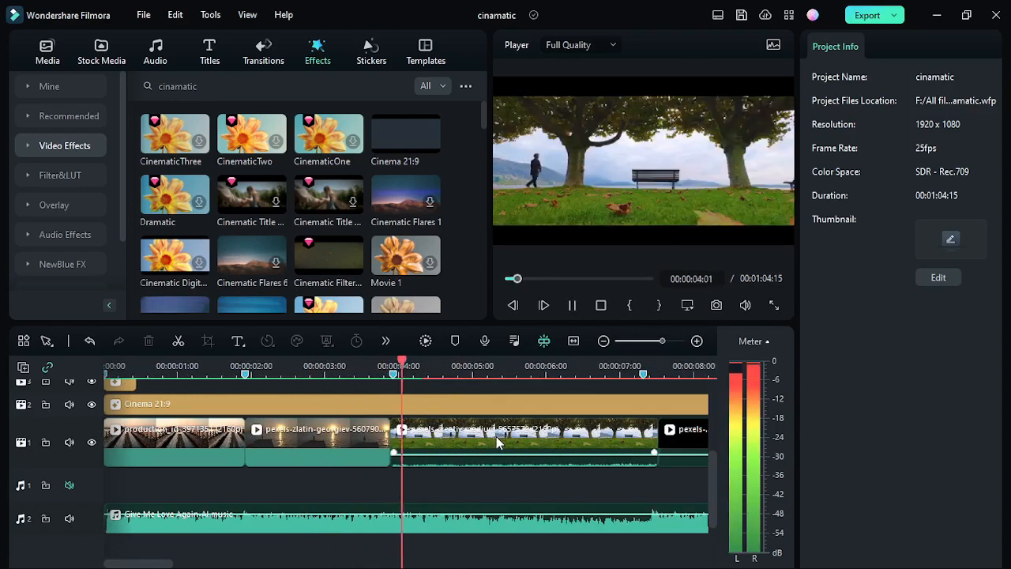
pyautogui.press('space')
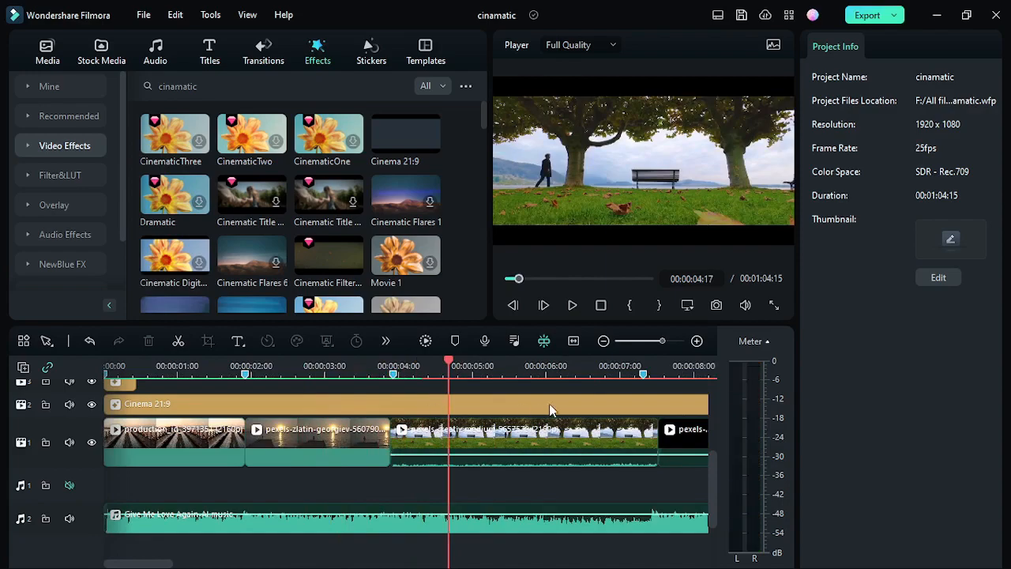
# Start a preview render of the timeline for smooth playback and cancel it.
pyautogui.press('Return')
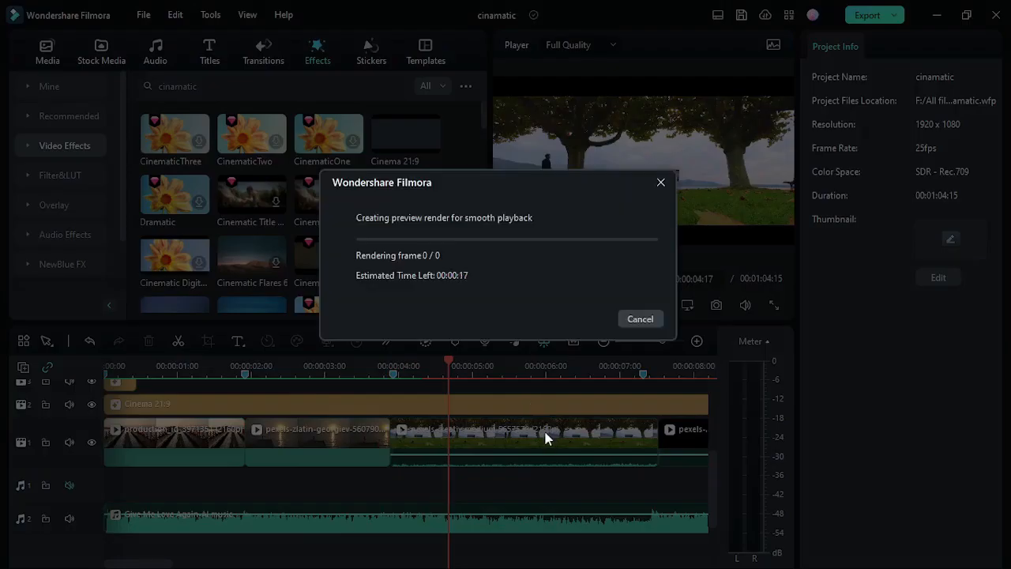
pyautogui.click(643, 322)
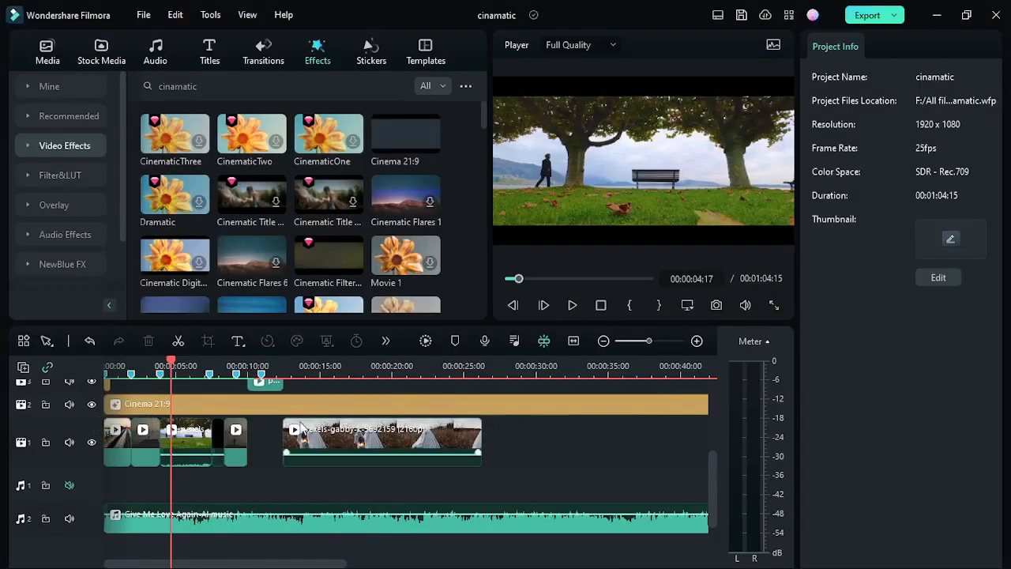
pyautogui.scroll(2, 300, 436)
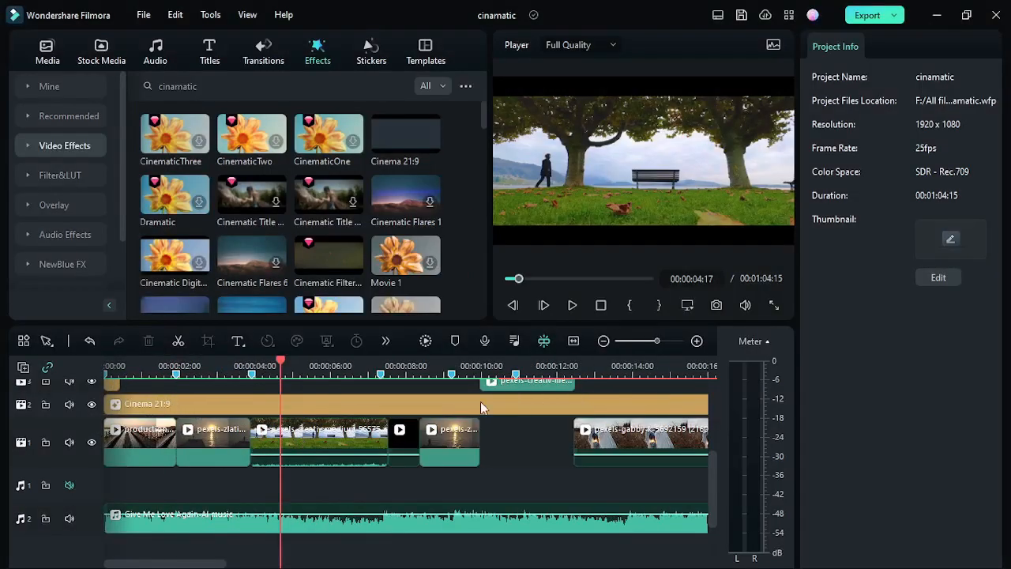
pyautogui.scroll(2, 456, 418)
pyautogui.scroll(-1, 456, 418)
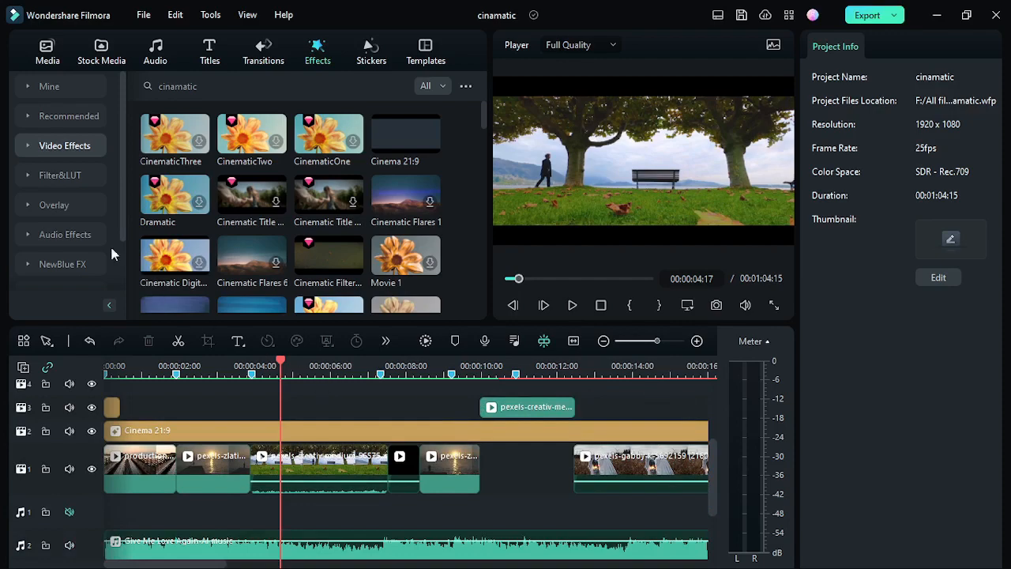
# Show the project media and play the sequence from 00:00:04:17 into the park clip on track 3.
pyautogui.click(46, 57)
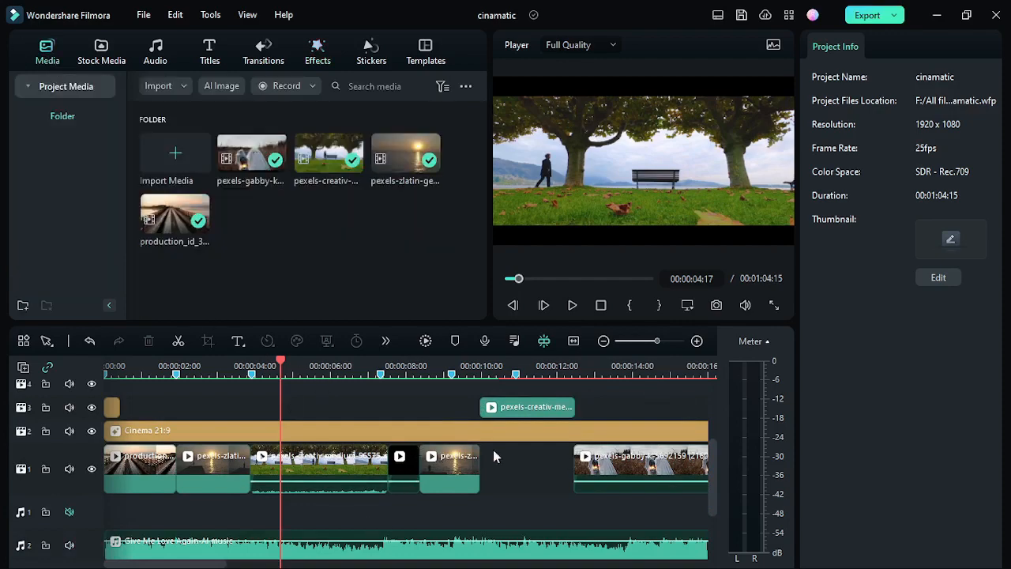
pyautogui.scroll(2, 497, 457)
pyautogui.scroll(-2, 542, 454)
pyautogui.scroll(2, 542, 453)
pyautogui.press('space')
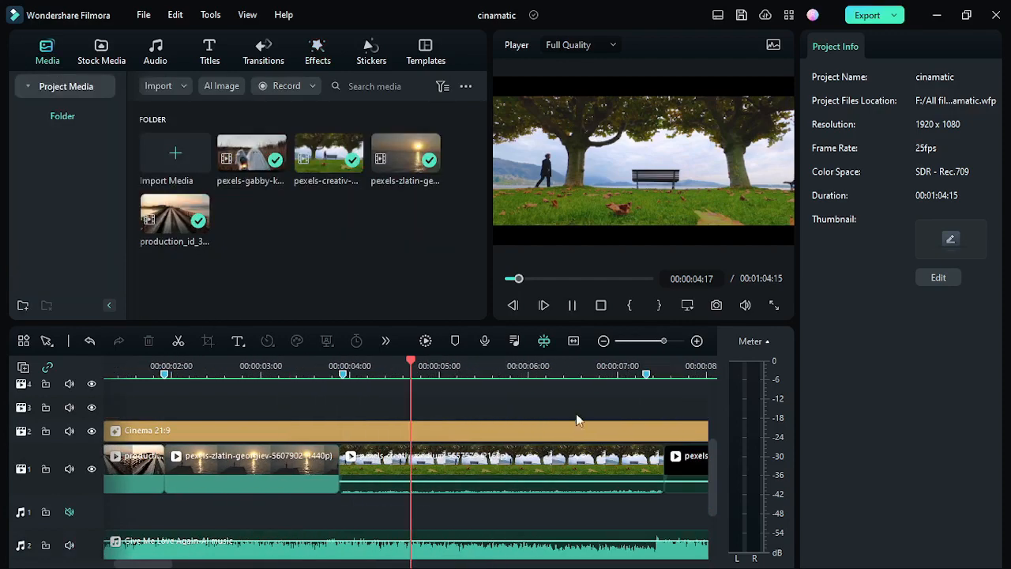
pyautogui.scroll(-2, 576, 420)
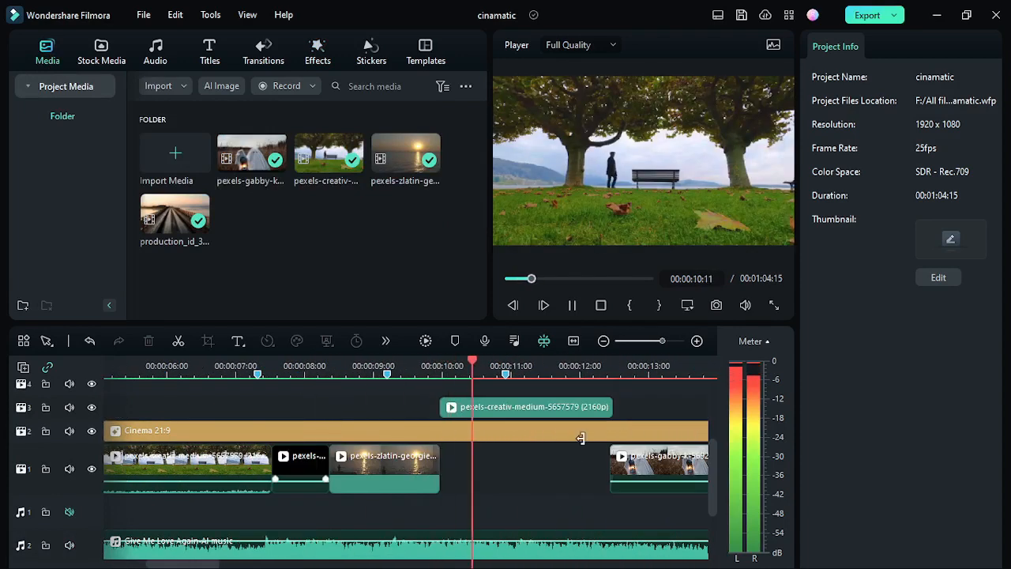
pyautogui.press('space')
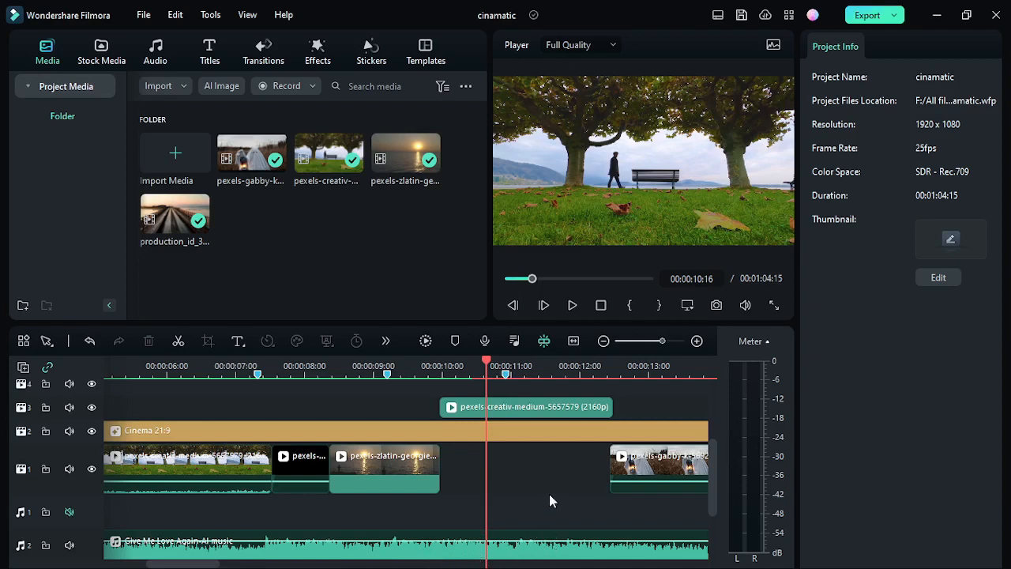
# Replay the section with the track 3 park clip up to 00:00:12:03 and review the following clips.
pyautogui.click(405, 384)
pyautogui.press('space')
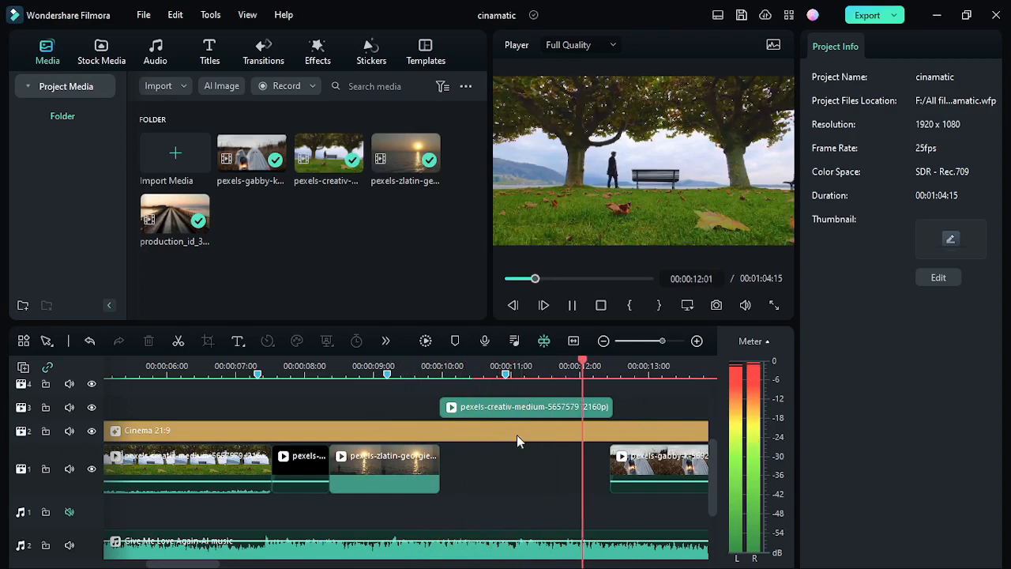
pyautogui.scroll(-3, 424, 434)
pyautogui.press('space')
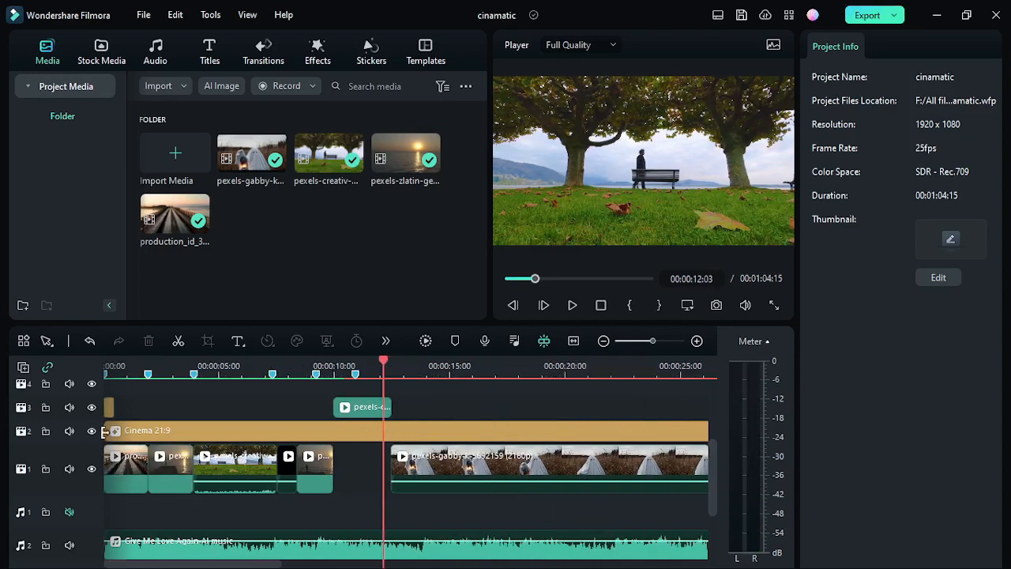
pyautogui.scroll(-2, 348, 447)
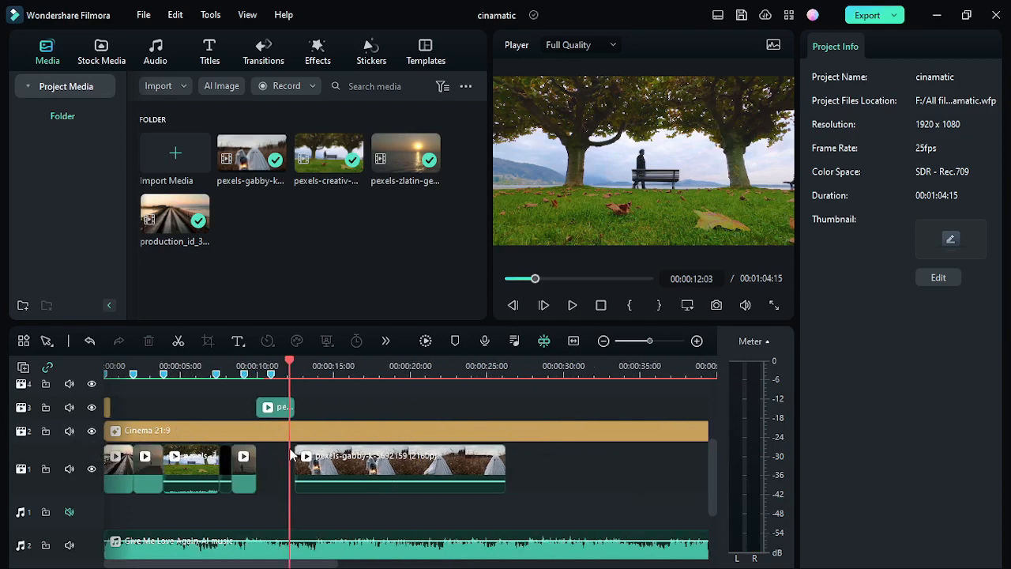
pyautogui.scroll(2, 294, 456)
pyautogui.scroll(-1, 298, 442)
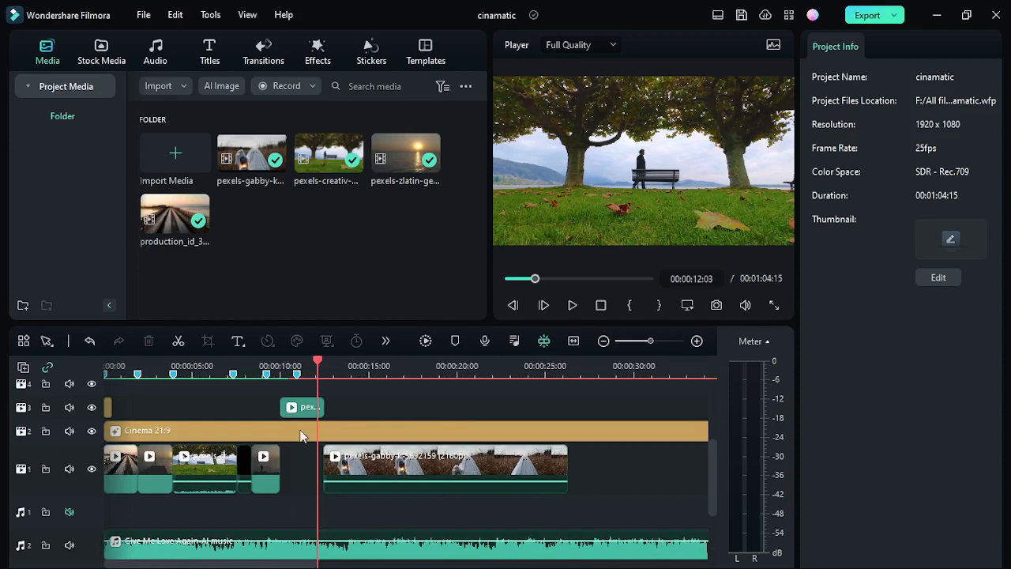
# Add the Advanced Travel Vlog title to track 3 over the park clip and preview it.
pyautogui.click(190, 374)
pyautogui.scroll(2, 225, 402)
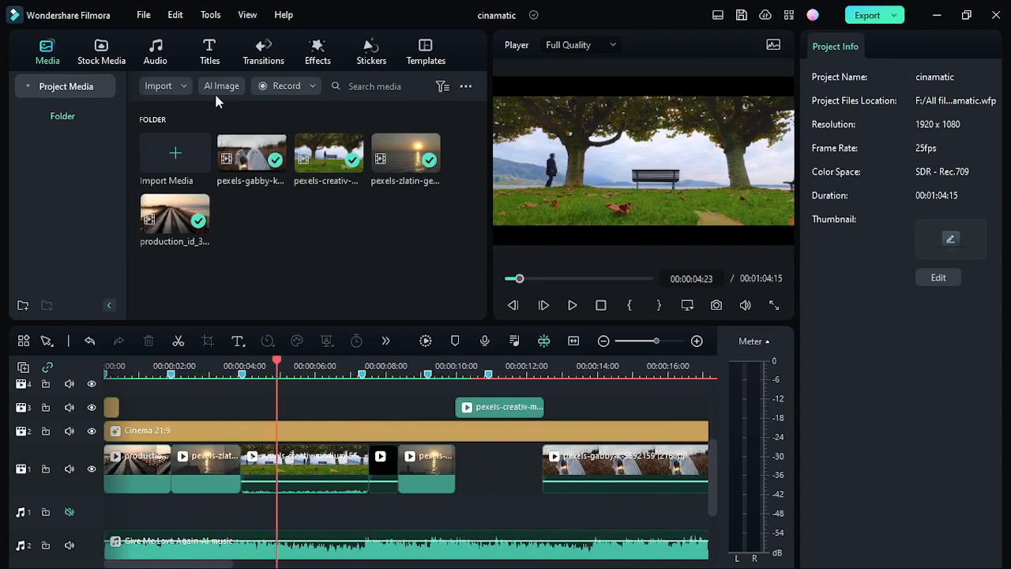
pyautogui.click(209, 49)
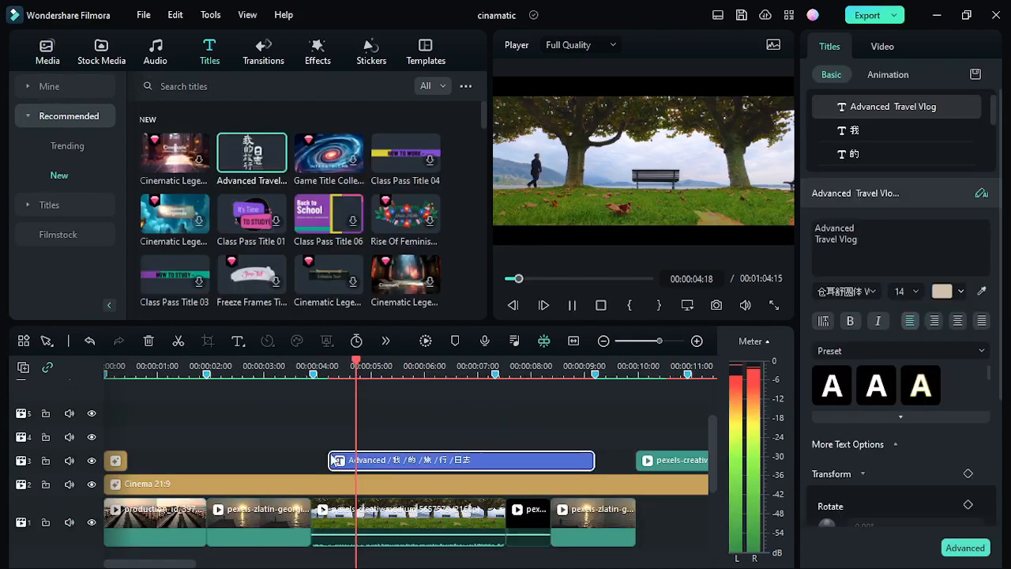
pyautogui.scroll(-3, 290, 444)
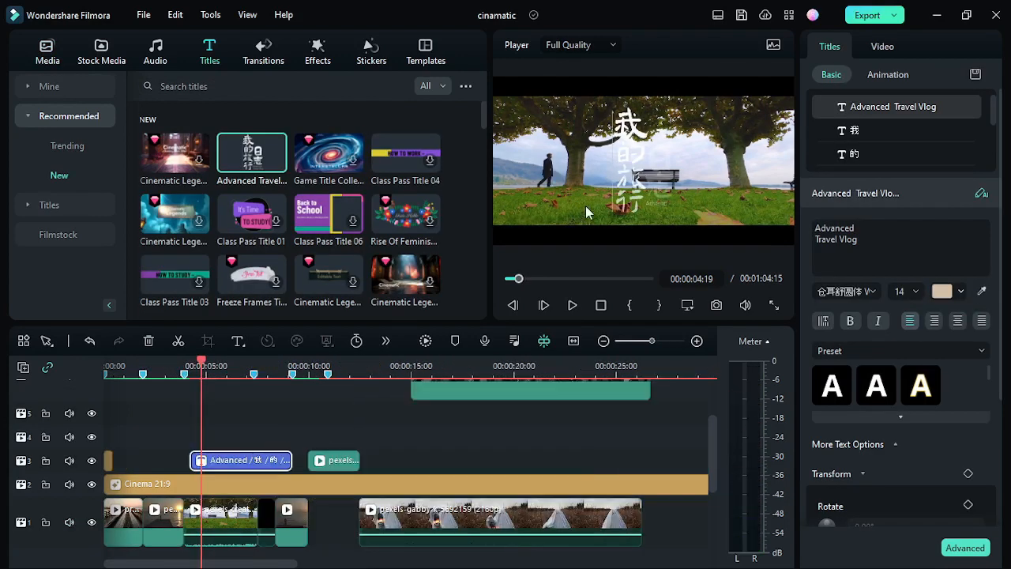
# Move the Advanced Travel Vlog title to the start of track 4 and return the playhead to 00:00:00:00.
pyautogui.moveTo(205, 460); pyautogui.dragTo(107, 466)
pyautogui.moveTo(107, 369); pyautogui.dragTo(90, 361)
pyautogui.click(113, 366)
pyautogui.scroll(4, 108, 489)
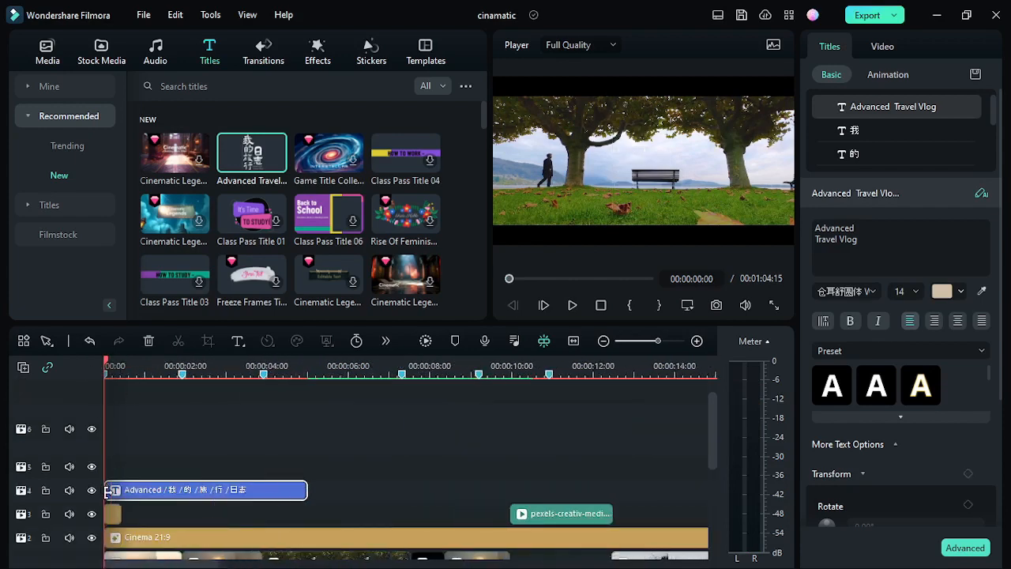
# Start the title where the Mild effect ends, preview it over the opening, and move it up to track 5.
pyautogui.moveTo(187, 491); pyautogui.dragTo(269, 491)
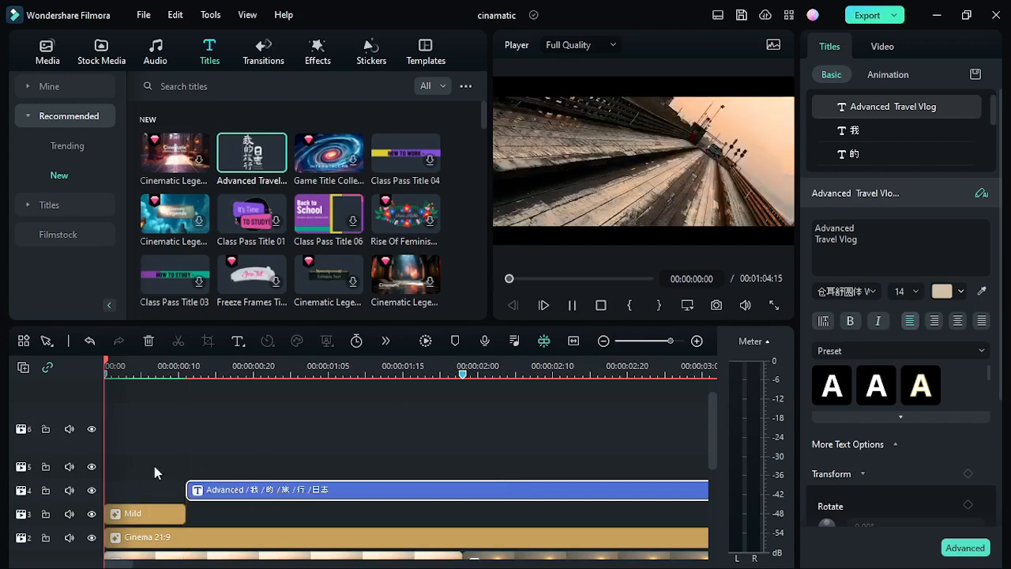
pyautogui.press('space')
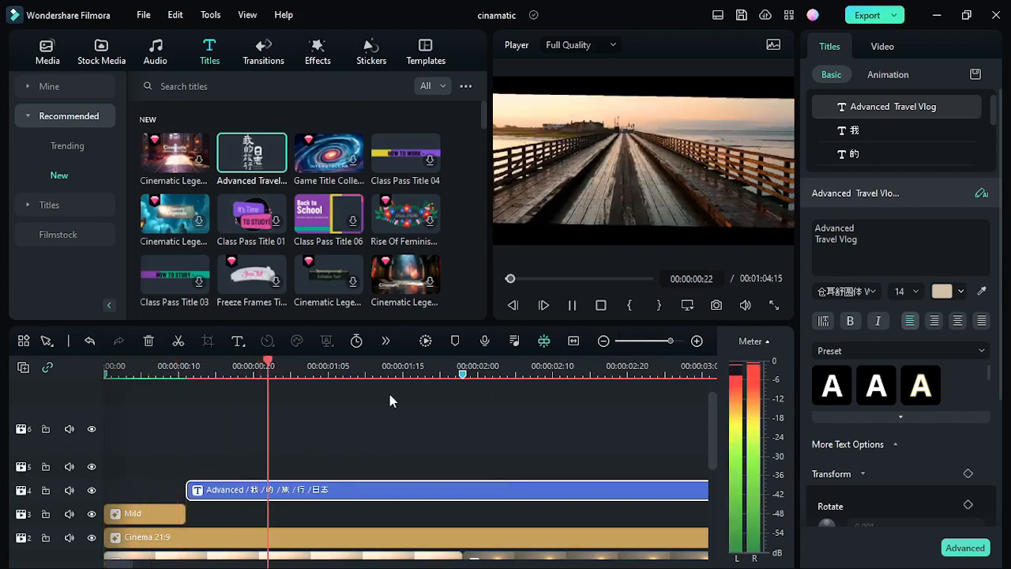
pyautogui.press('space')
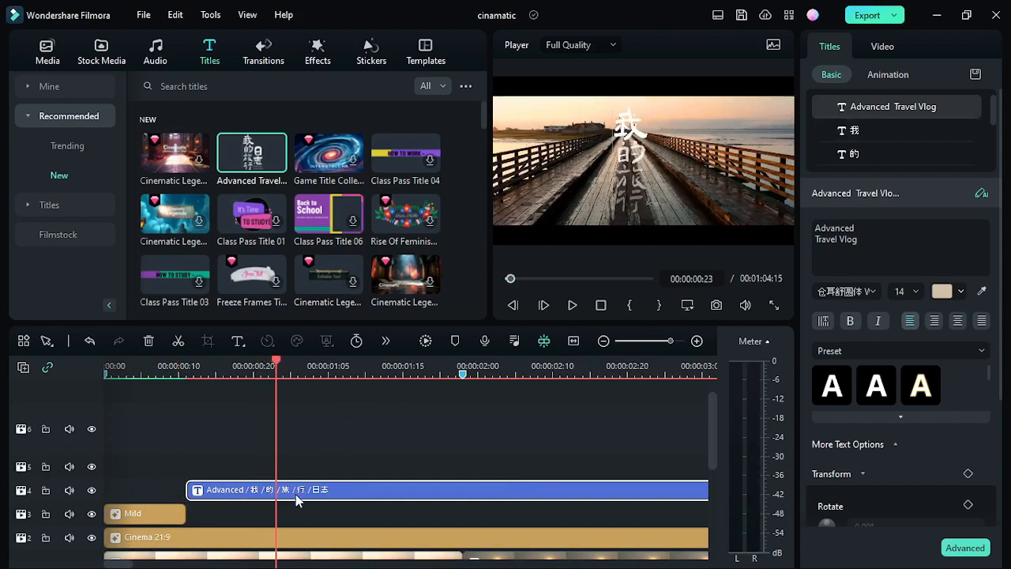
pyautogui.moveTo(297, 497); pyautogui.dragTo(298, 474)
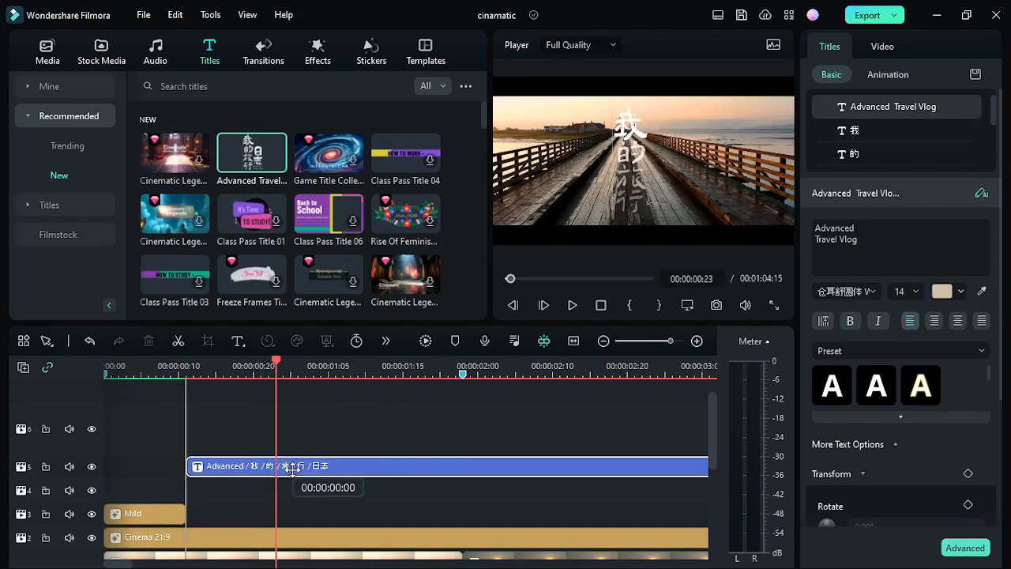
# Add the black image from the Downloads search results to track 3 at about 00:00:02:00.
pyautogui.click(63, 53)
pyautogui.click(98, 56)
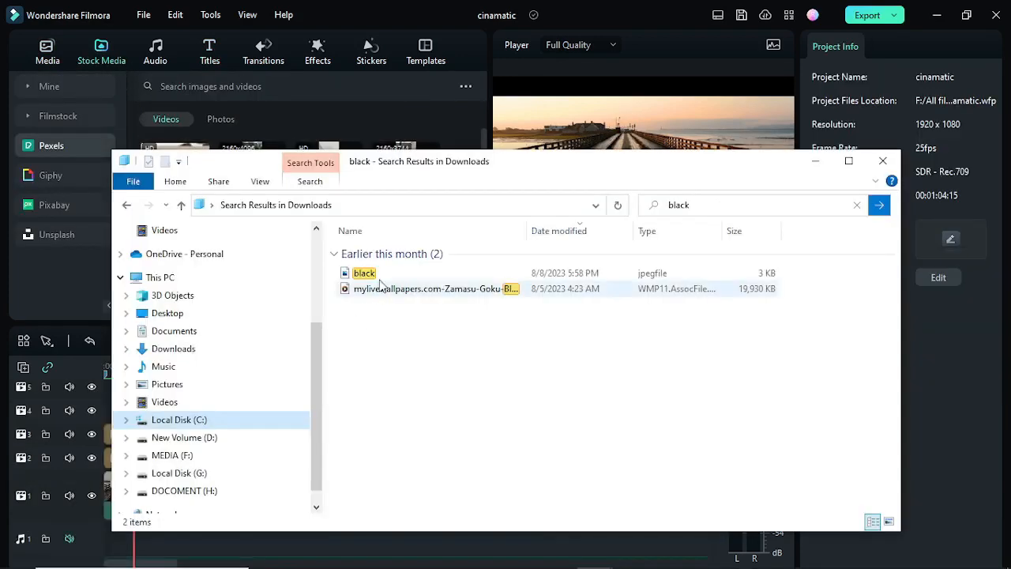
pyautogui.click(474, 273)
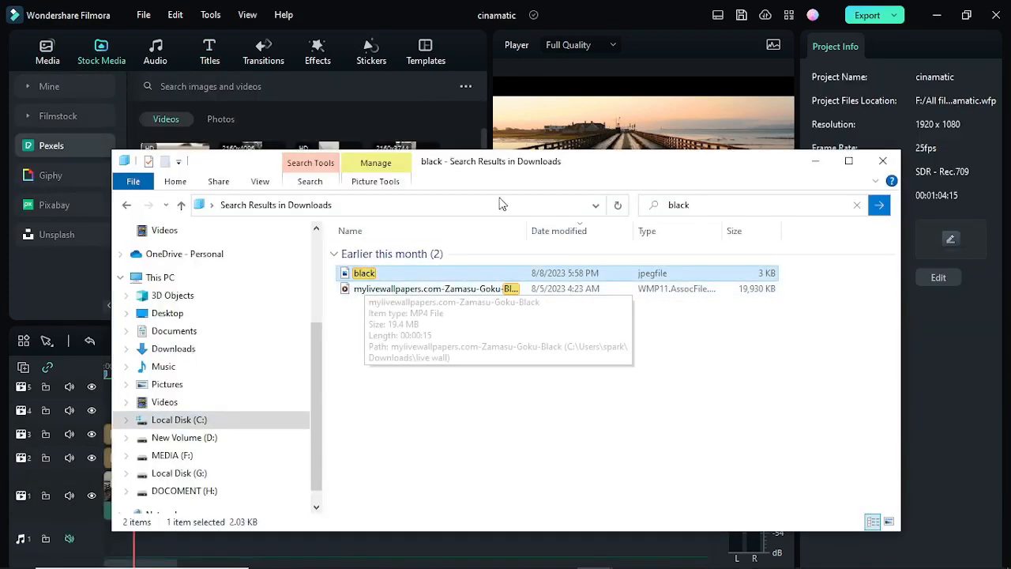
pyautogui.moveTo(608, 168); pyautogui.dragTo(597, 294)
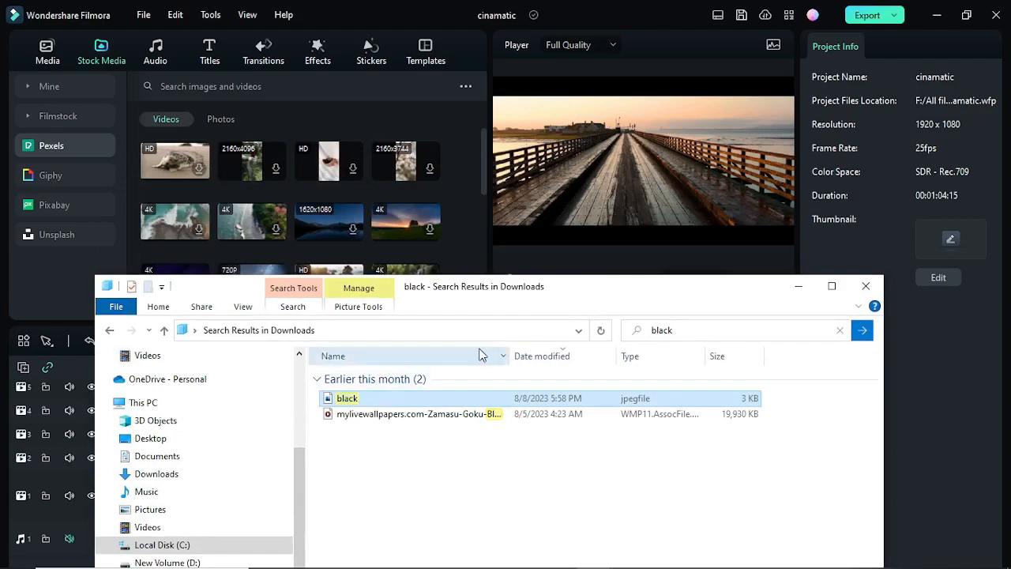
pyautogui.moveTo(530, 286); pyautogui.dragTo(569, 11)
pyautogui.moveTo(438, 127); pyautogui.dragTo(247, 440)
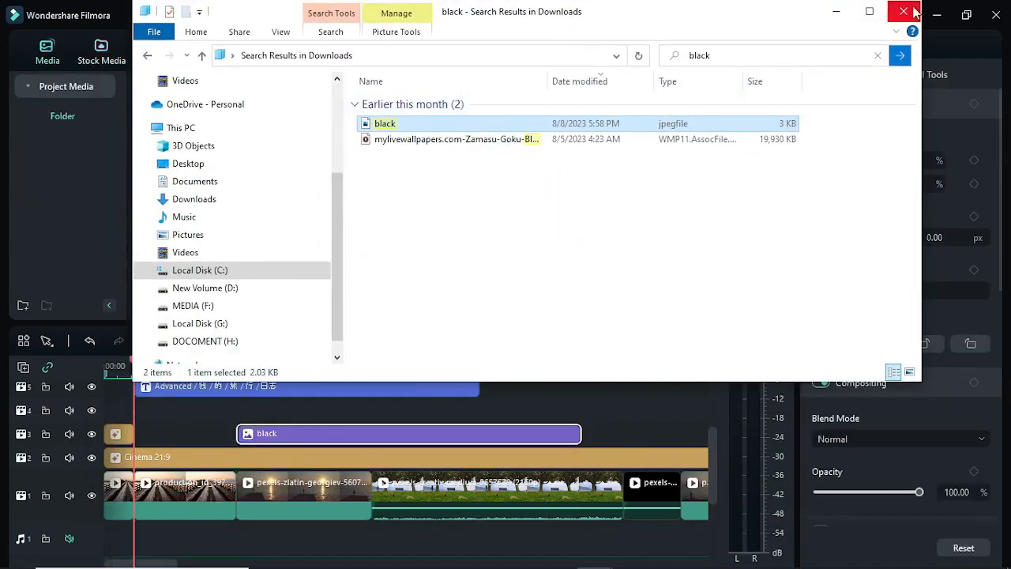
pyautogui.click(836, 13)
# Move the black image on track 3 so it starts where the Mild effect ends.
pyautogui.click(274, 360)
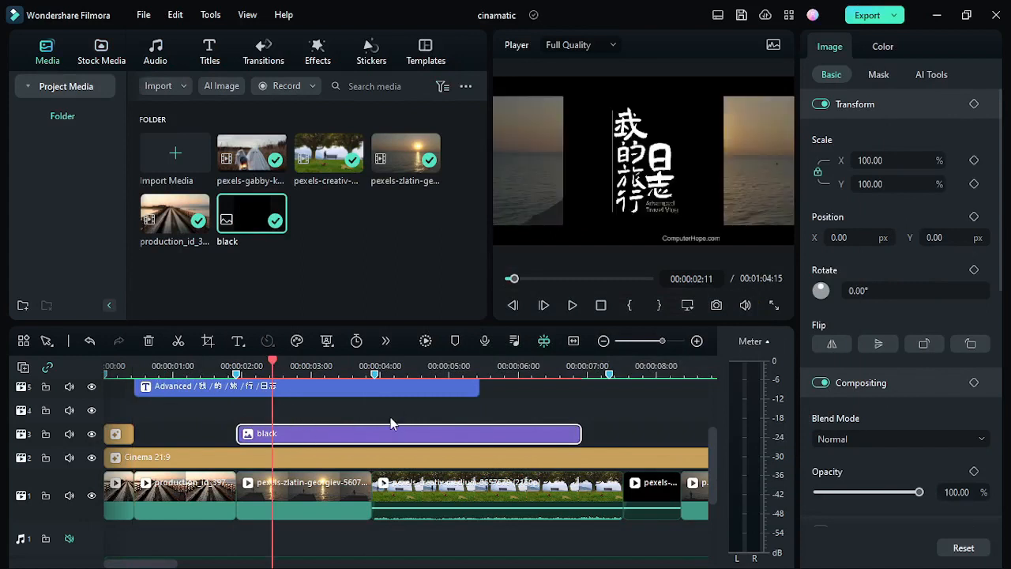
pyautogui.moveTo(345, 432); pyautogui.dragTo(231, 435)
pyautogui.scroll(2, 156, 419)
pyautogui.scroll(1, 156, 419)
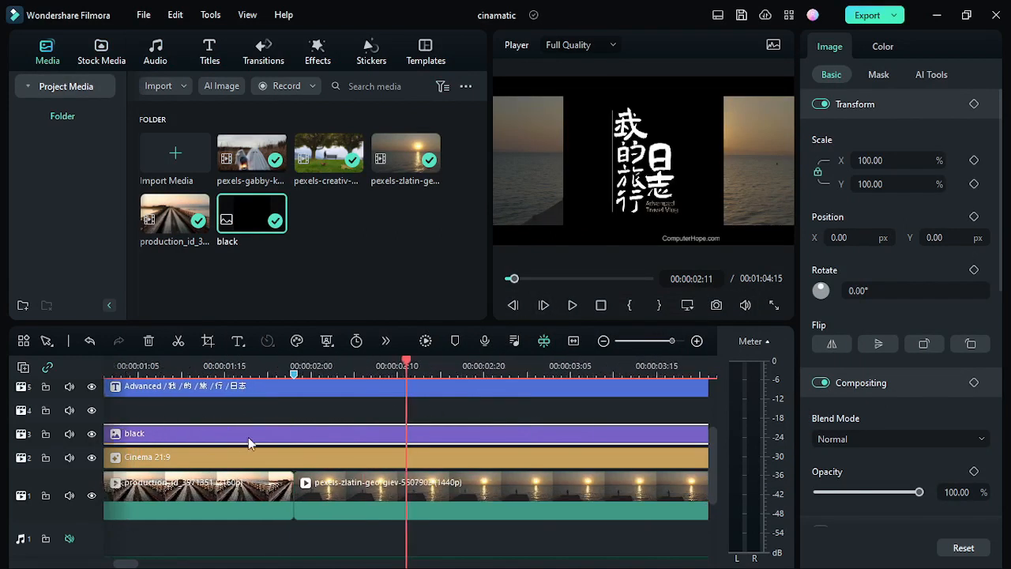
# Crop the black image to a 156 x 88 area at 16:9 ratio that excludes the watermark.
pyautogui.hotkey('alt', 'c')
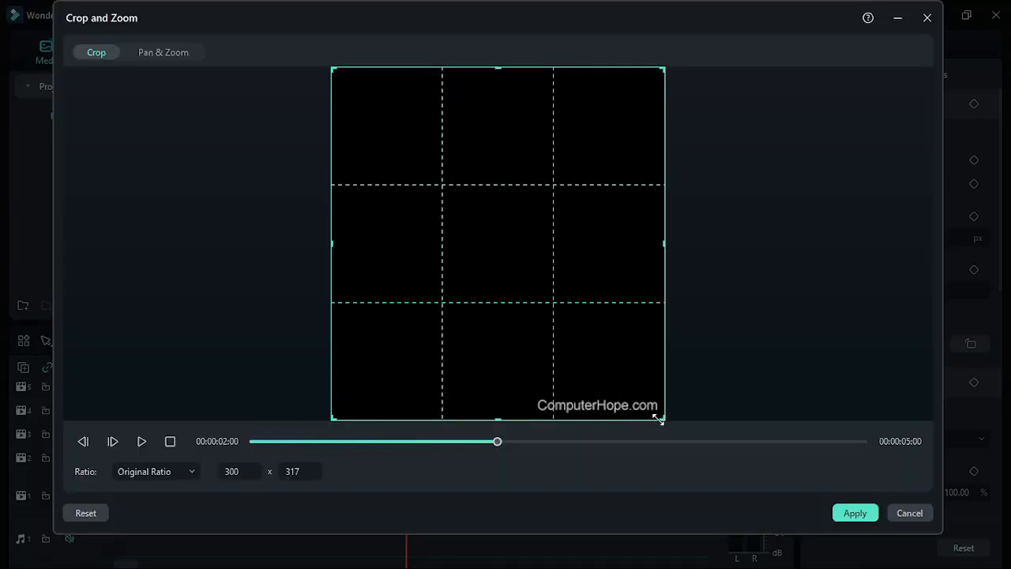
pyautogui.moveTo(659, 418); pyautogui.dragTo(504, 249)
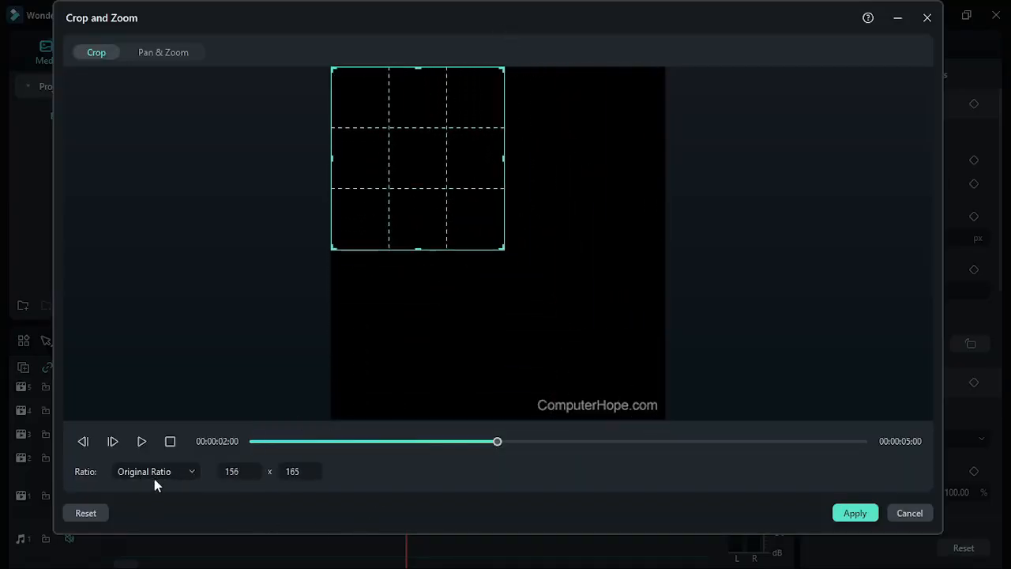
pyautogui.click(155, 474)
pyautogui.click(147, 326)
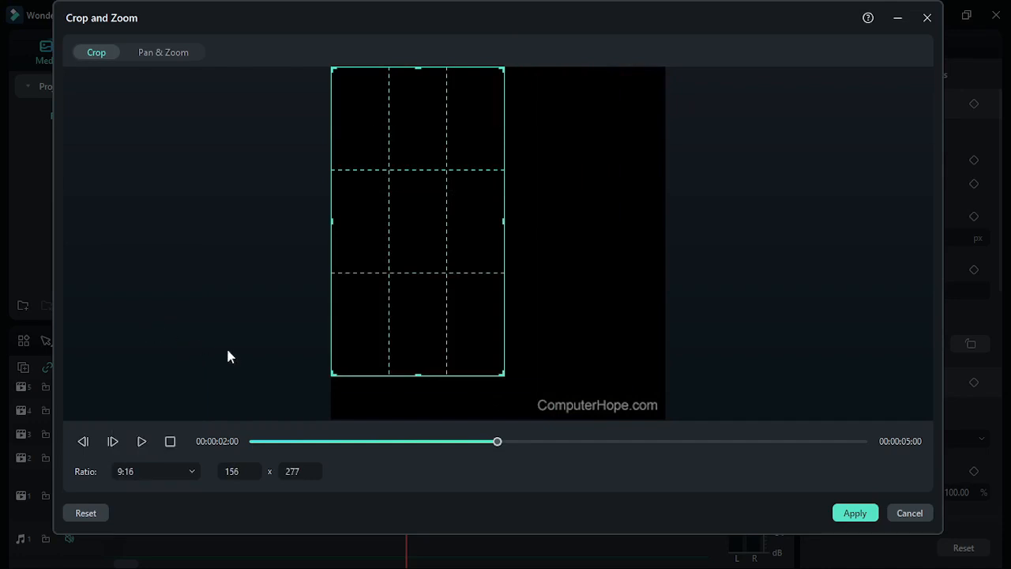
pyautogui.click(168, 472)
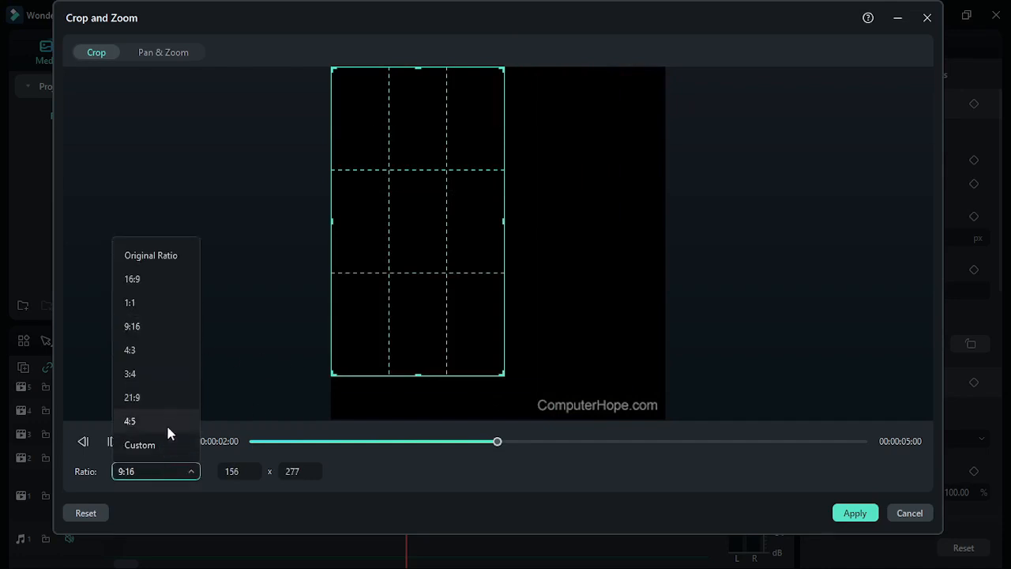
pyautogui.click(155, 278)
pyautogui.moveTo(421, 125); pyautogui.dragTo(478, 185)
pyautogui.click(855, 513)
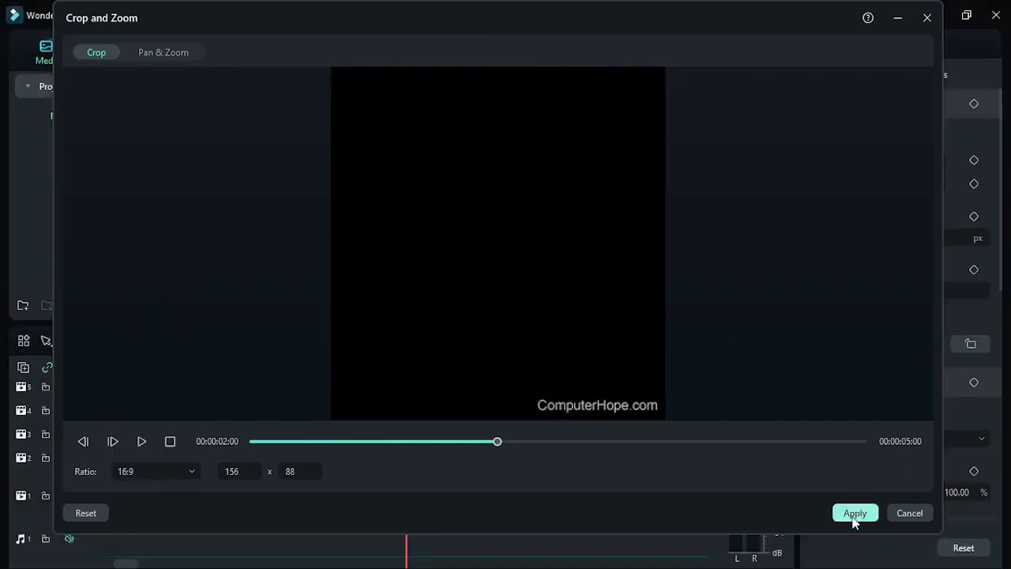
# Fade in the black image with opacity keyframes of 0% at 00:00:00:11 and 56.2% at 00:00:00:24.
pyautogui.scroll(-1, 176, 426)
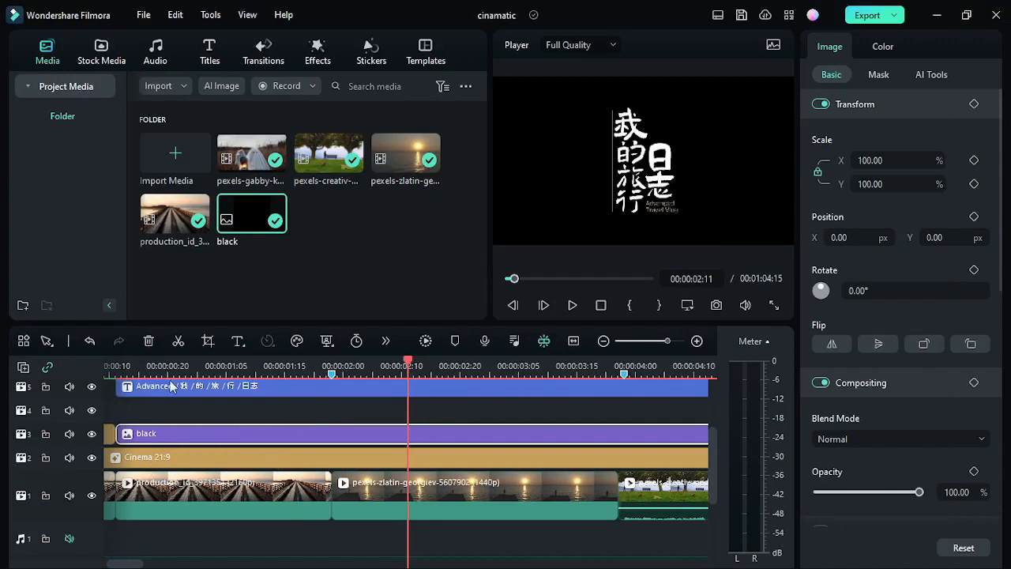
pyautogui.click(115, 366)
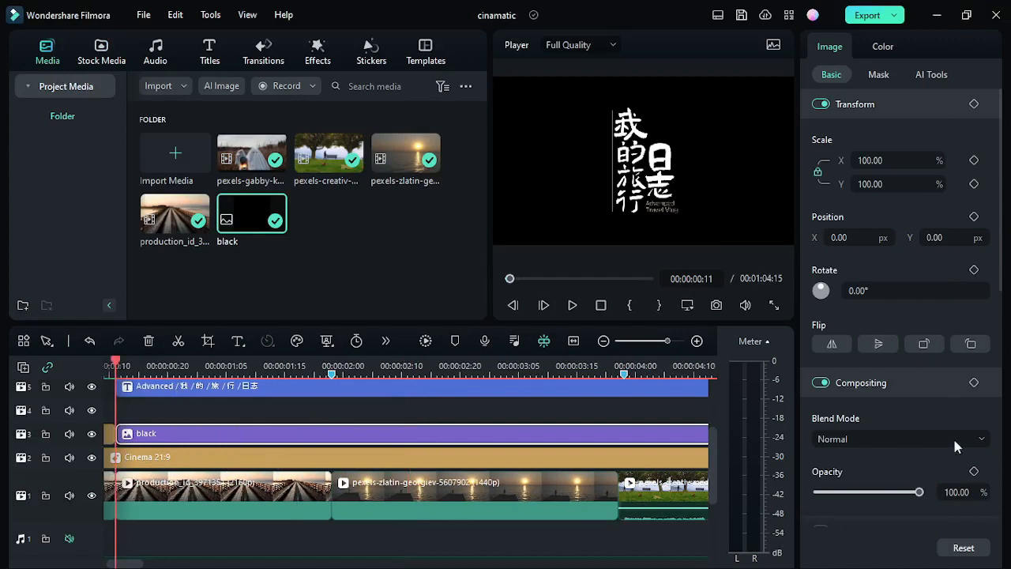
pyautogui.click(973, 472)
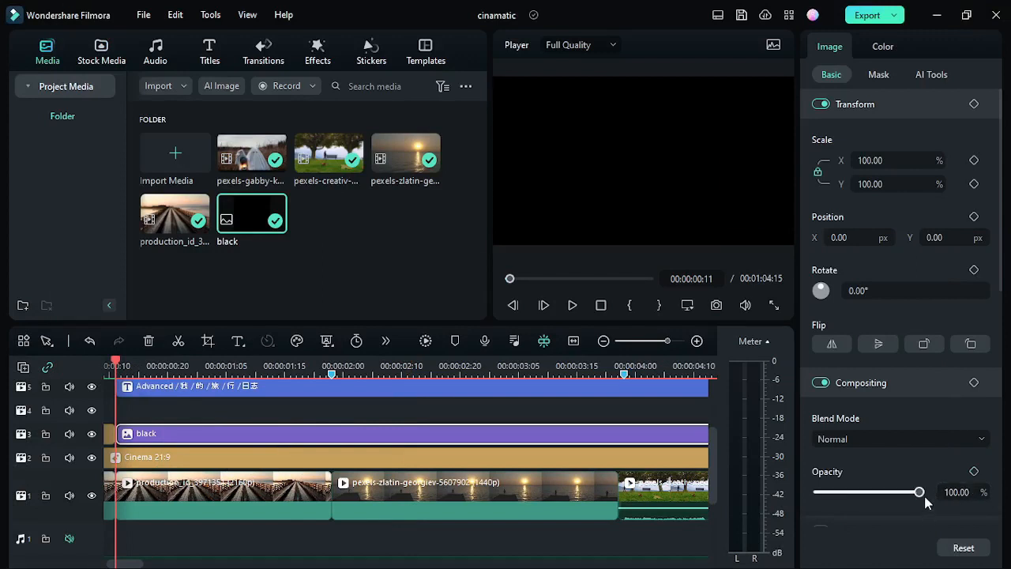
pyautogui.moveTo(960, 487); pyautogui.dragTo(570, 478)
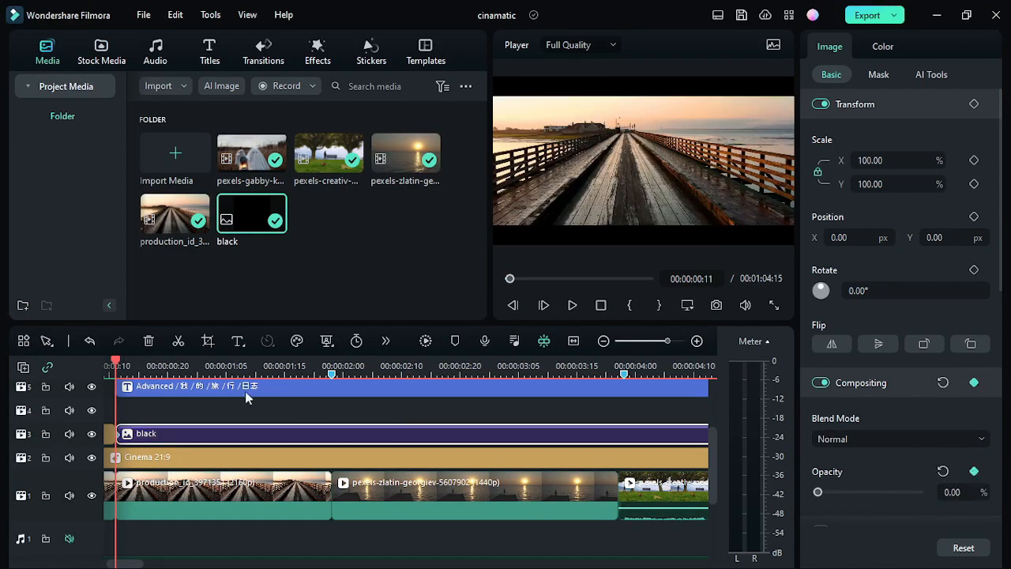
pyautogui.click(147, 369)
pyautogui.moveTo(150, 374); pyautogui.dragTo(191, 368)
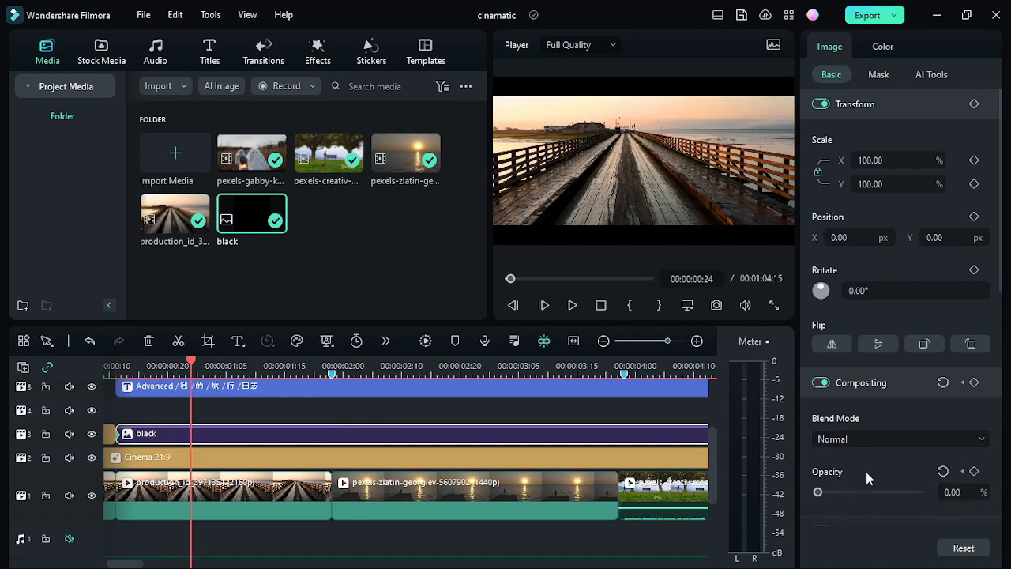
pyautogui.moveTo(819, 490); pyautogui.dragTo(877, 493)
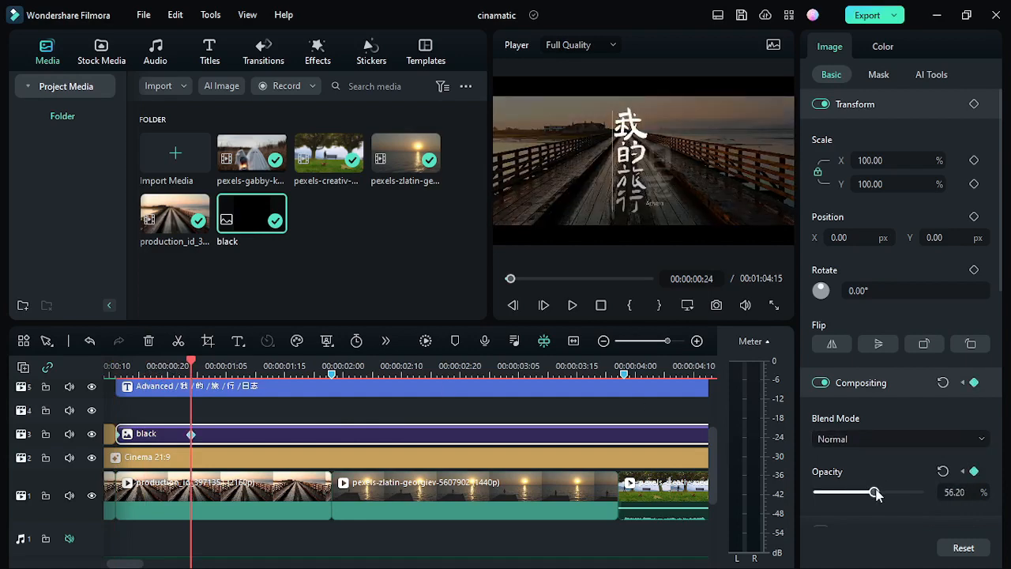
# Hold the black image's 56.2% opacity with a keyframe at about 00:00:01:15 and fade it to 0% at 00:00:01:21.
pyautogui.click(437, 365)
pyautogui.click(974, 471)
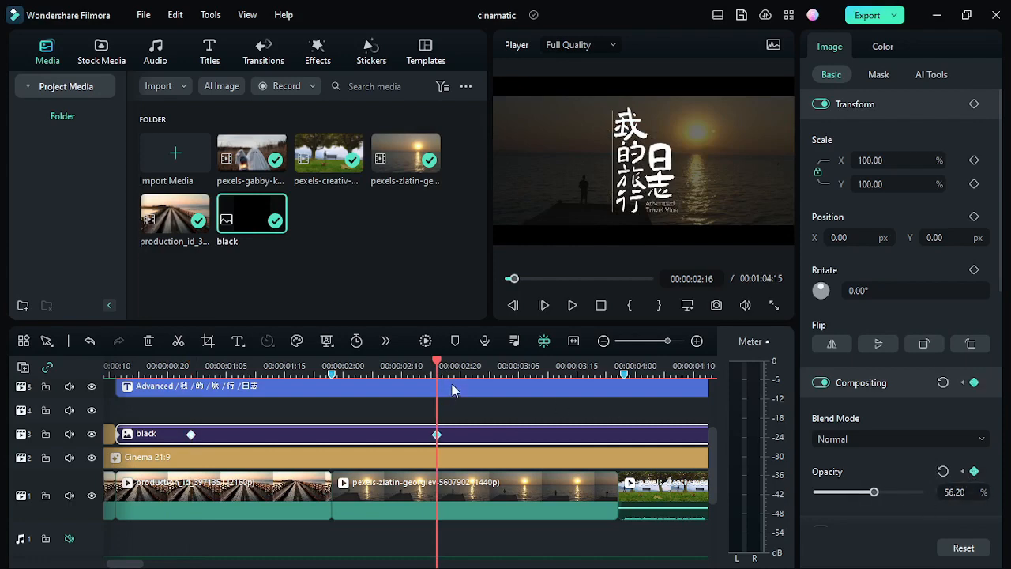
pyautogui.click(344, 368)
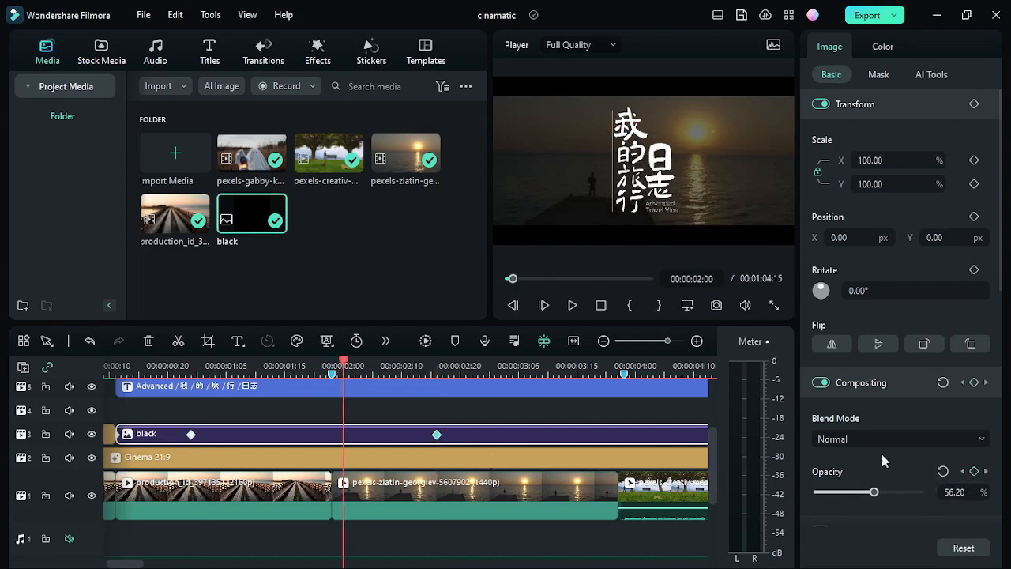
pyautogui.moveTo(437, 433); pyautogui.dragTo(285, 434)
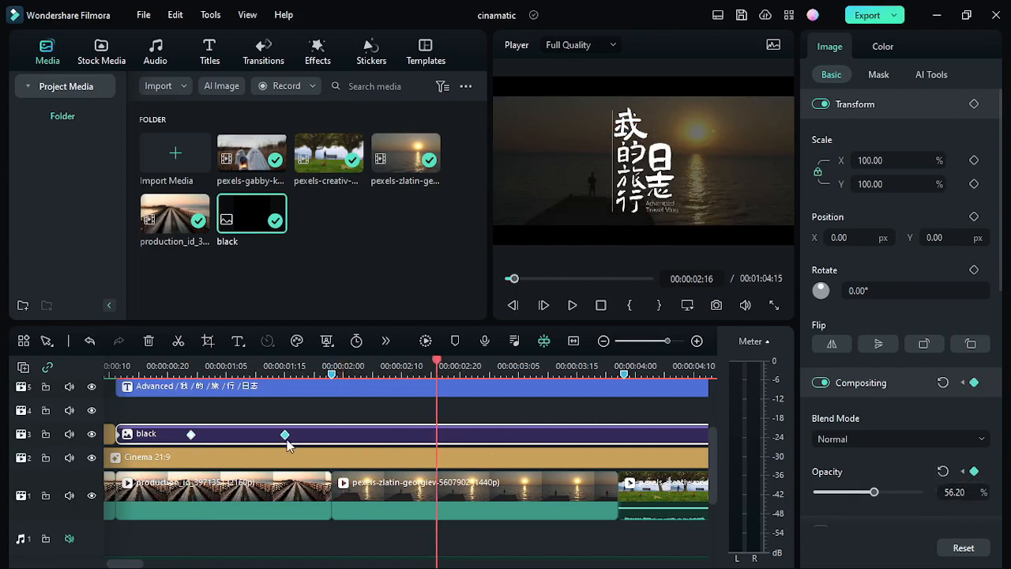
pyautogui.click(320, 366)
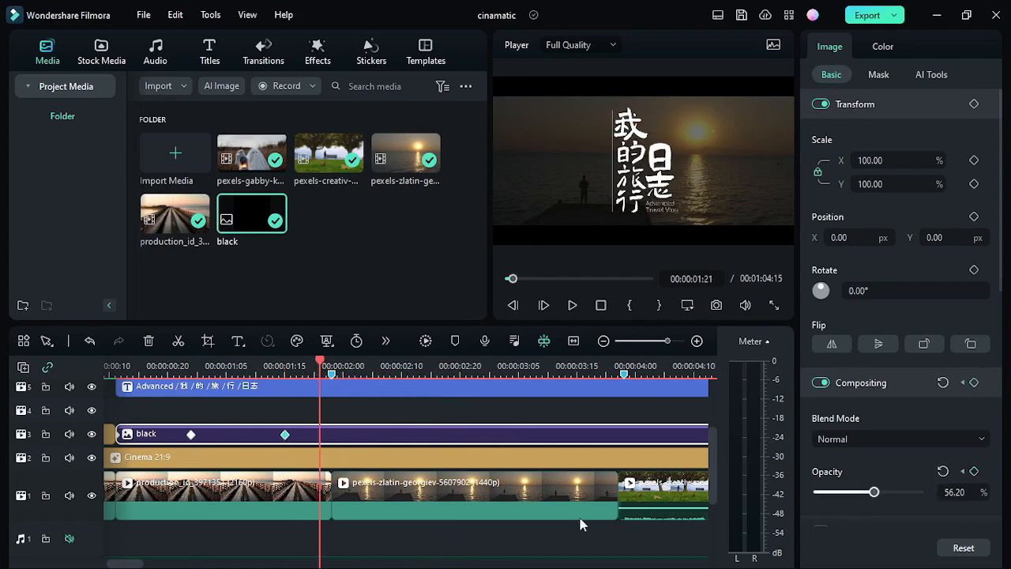
pyautogui.moveTo(873, 491); pyautogui.dragTo(816, 491)
# Skip the preview render and play the opening from 00:00:00:04 to 00:00:03:21 to check the black image's fade.
pyautogui.scroll(-1, 432, 452)
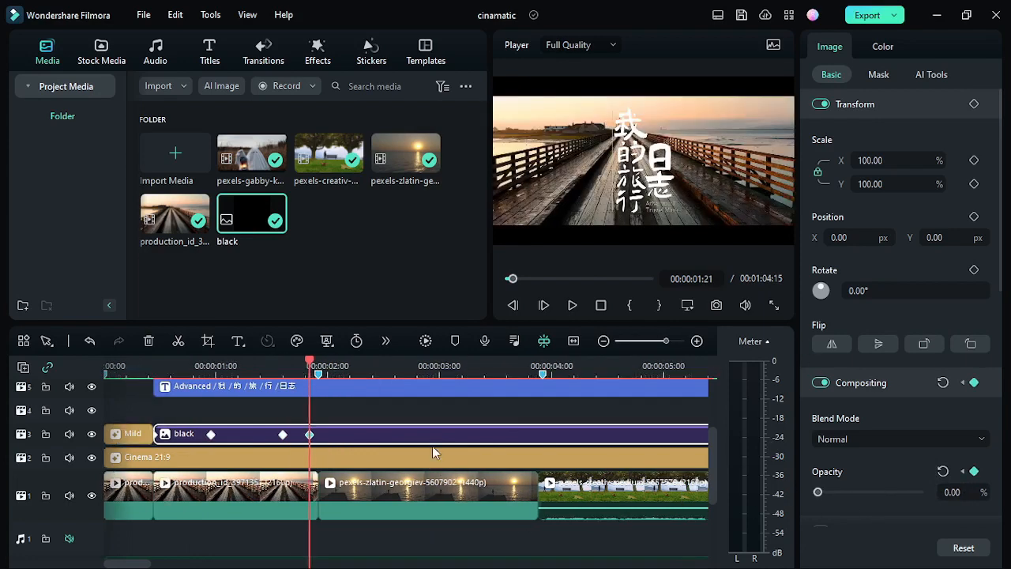
pyautogui.scroll(-2, 432, 451)
pyautogui.click(113, 365)
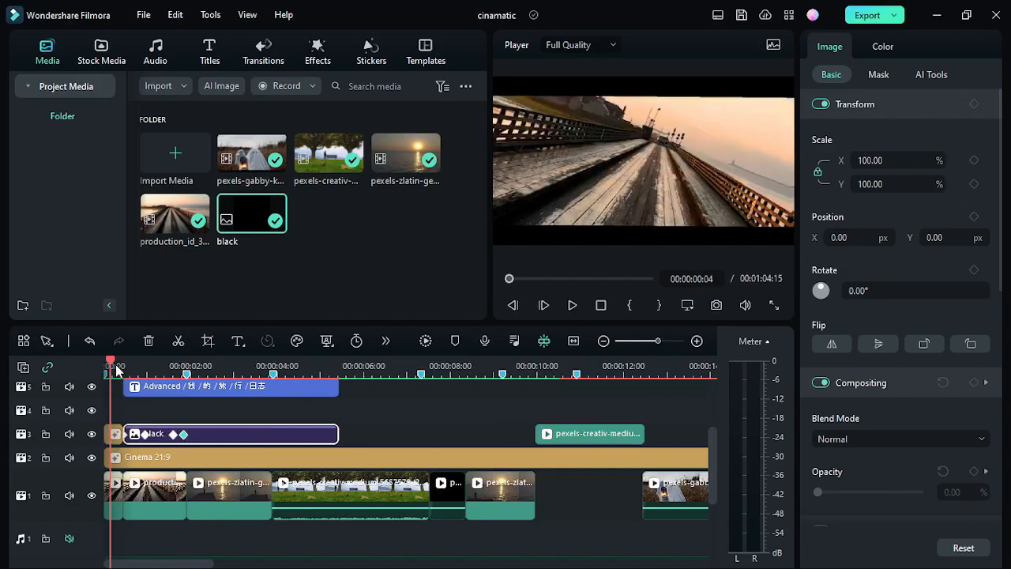
pyautogui.press('Return')
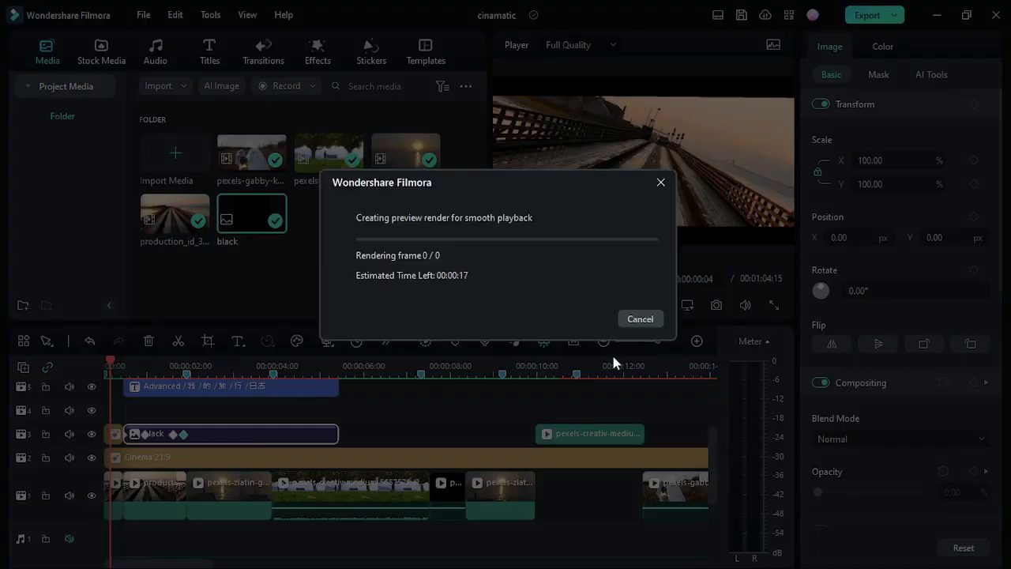
pyautogui.click(640, 319)
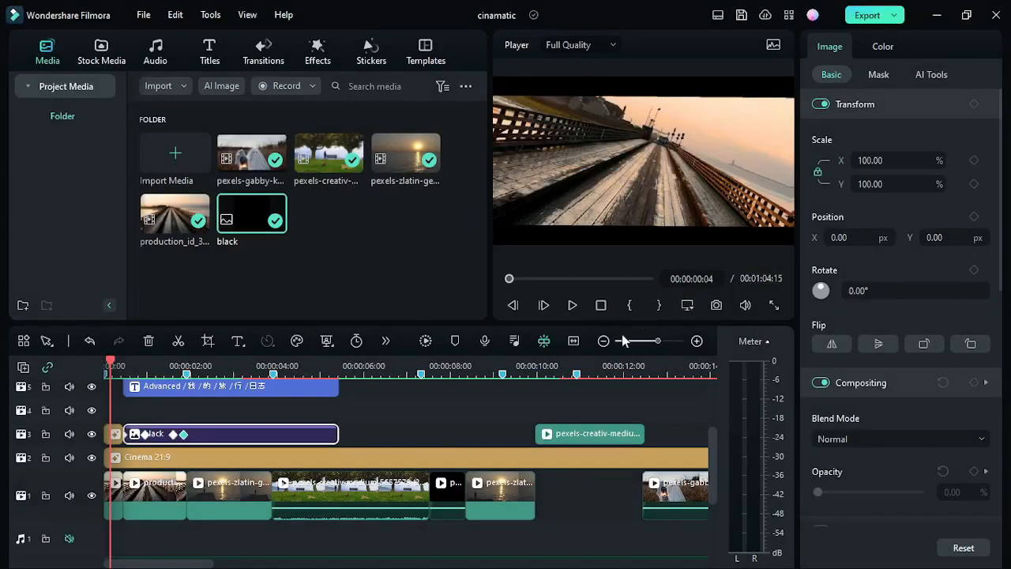
pyautogui.scroll(5, 394, 437)
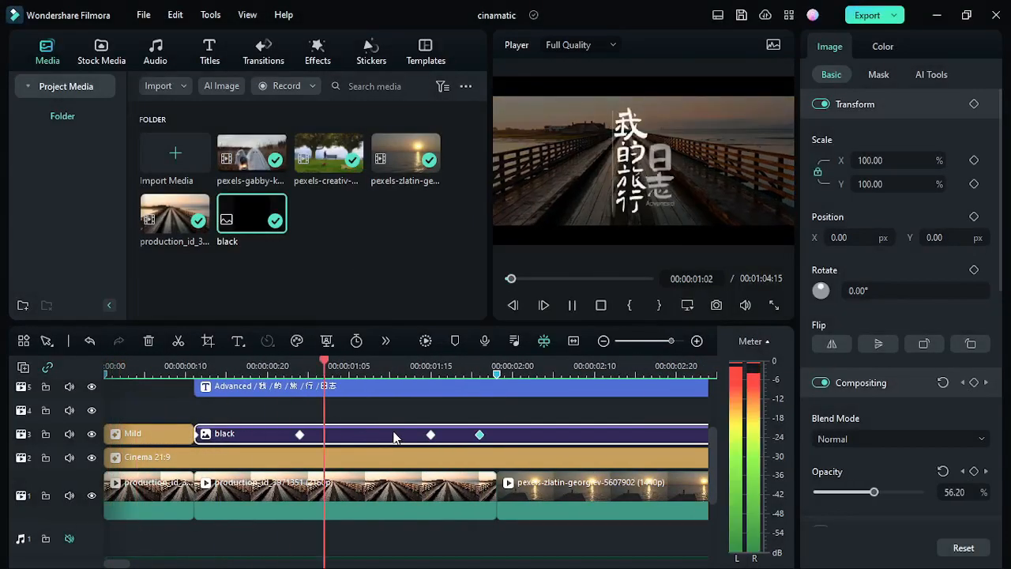
pyautogui.scroll(-4, 395, 437)
pyautogui.scroll(-3, 419, 433)
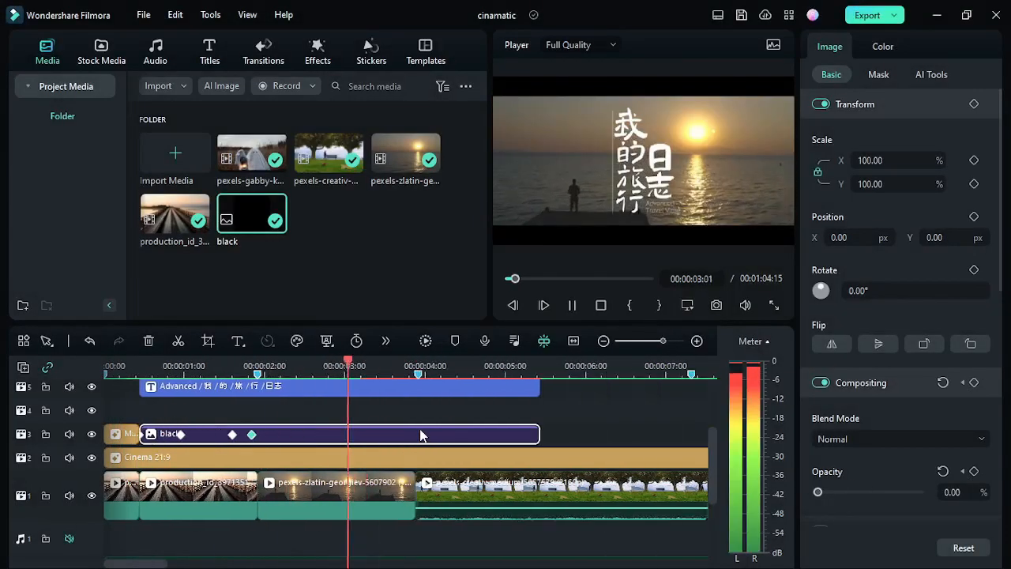
pyautogui.press('space')
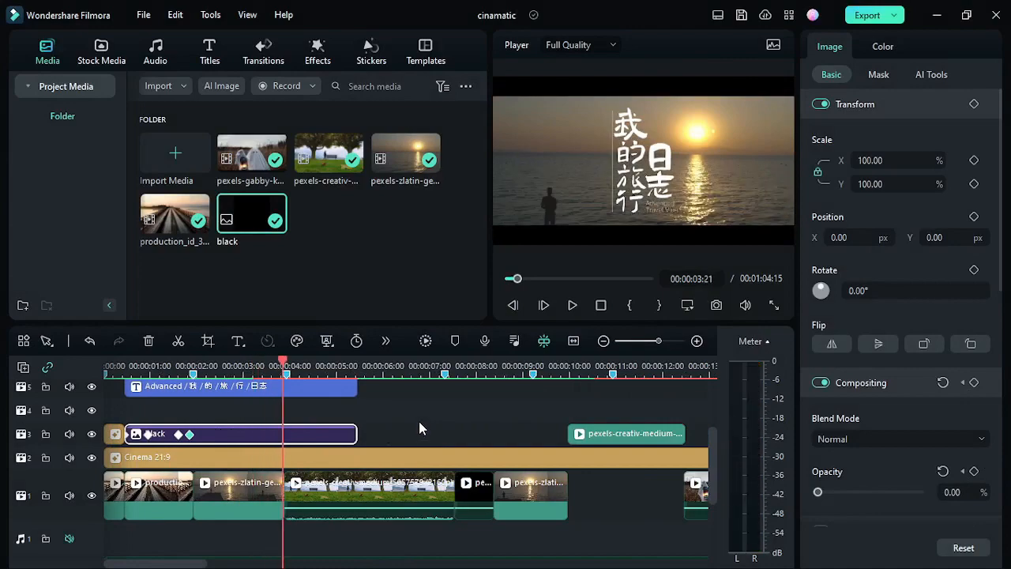
# Move the black image's two fade-out keyframes to 00:00:02:22 and about 00:00:03:04, and replay the opening.
pyautogui.press('Return')
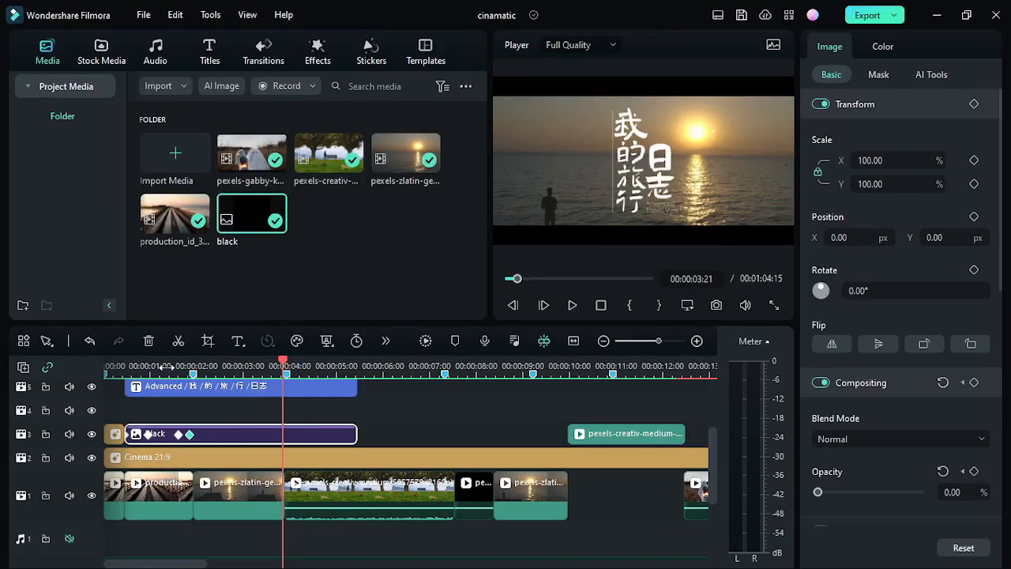
pyautogui.click(162, 368)
pyautogui.press('space')
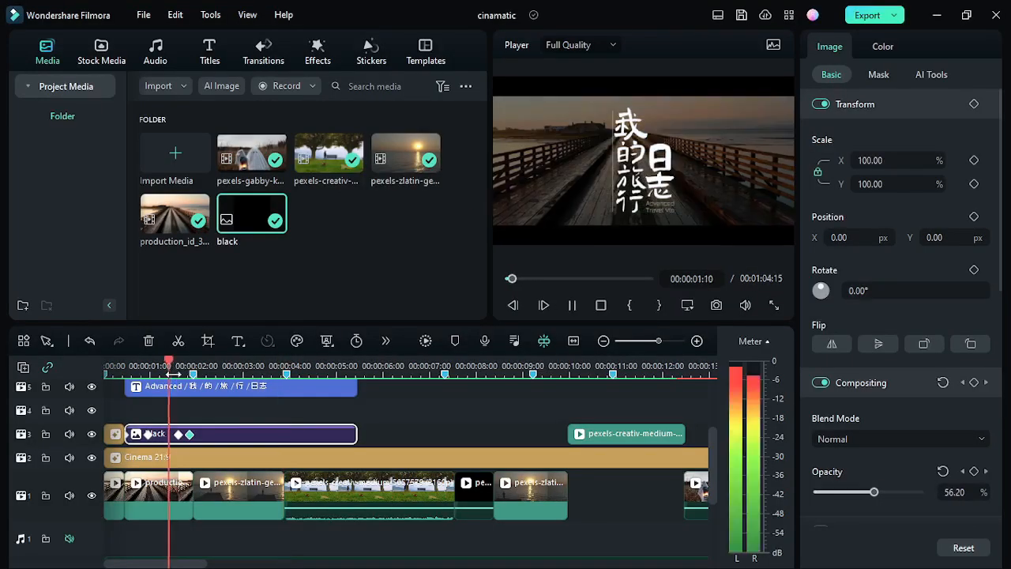
pyautogui.press('space')
pyautogui.scroll(3, 200, 414)
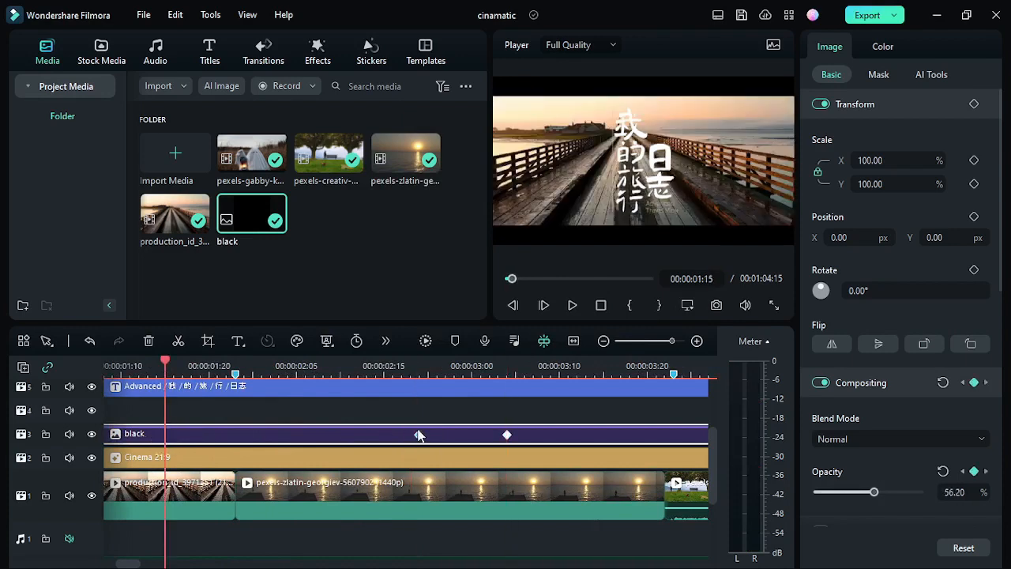
pyautogui.scroll(-3, 434, 439)
pyautogui.scroll(-2, 434, 439)
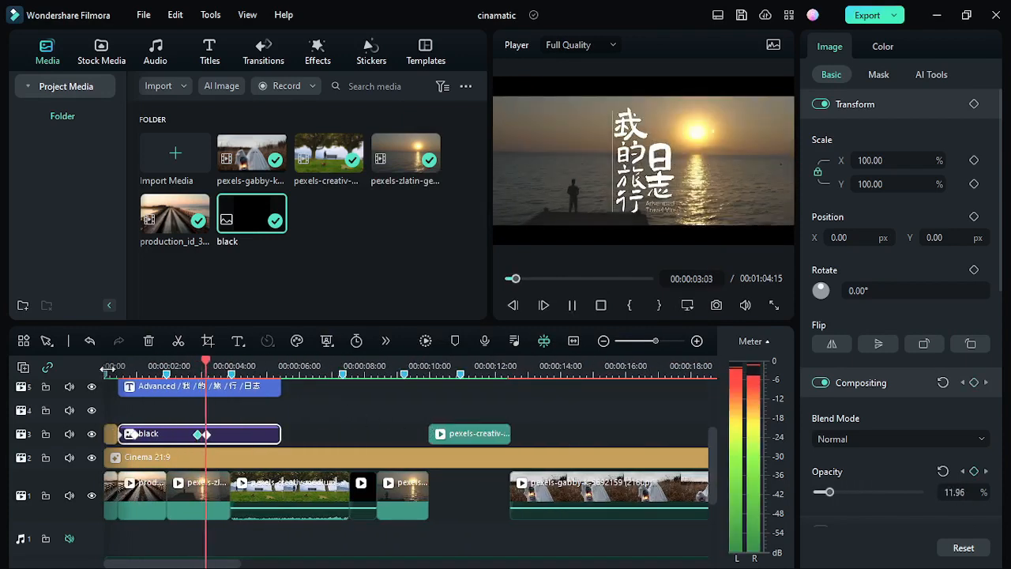
pyautogui.click(116, 366)
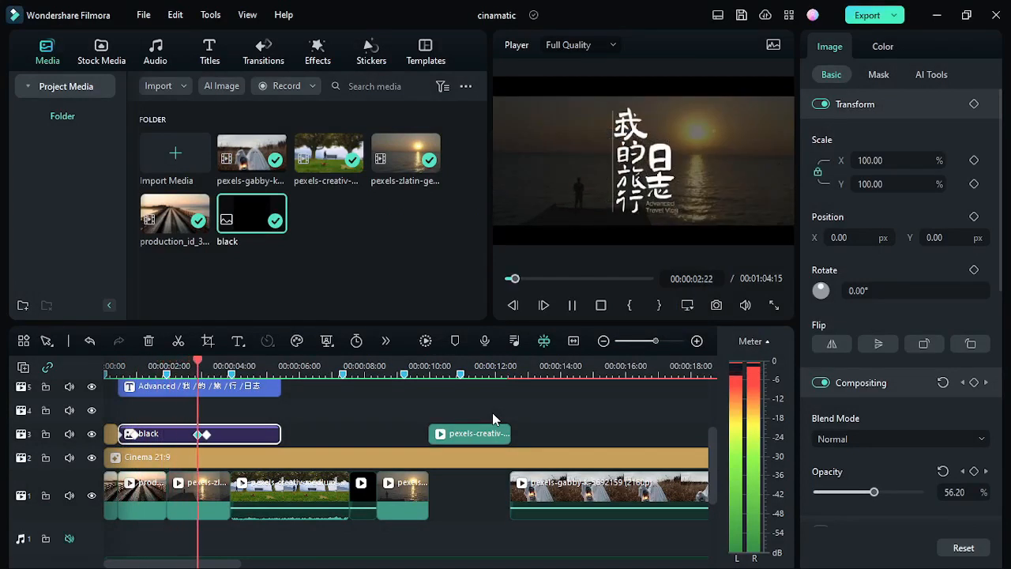
pyautogui.press('space')
# Scale the title's "Advanced Travel Vlog" text line down to 1% with the playhead at 00:00:02:22.
pyautogui.scroll(3, 272, 426)
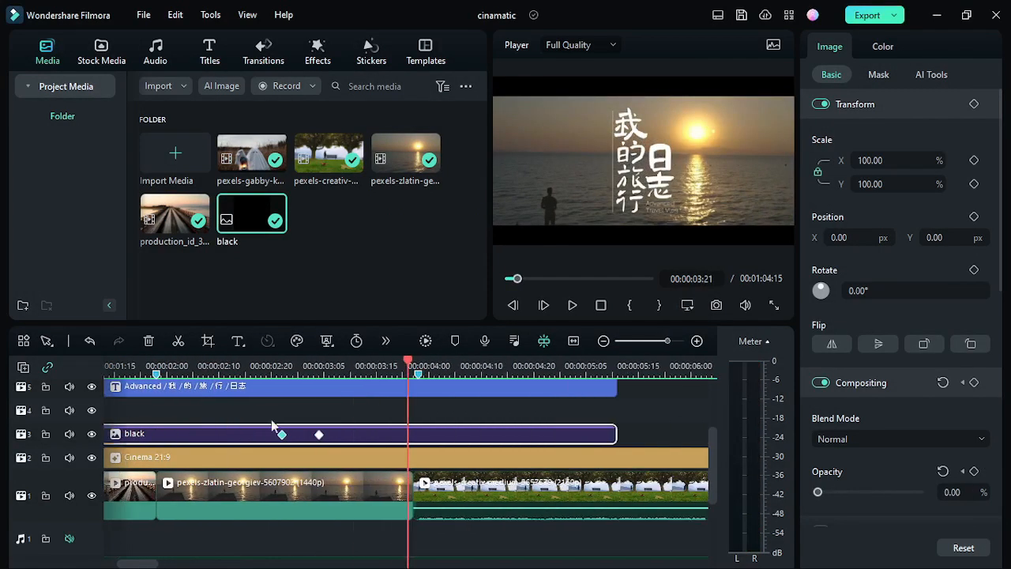
pyautogui.moveTo(280, 366); pyautogui.dragTo(286, 372)
pyautogui.click(299, 395)
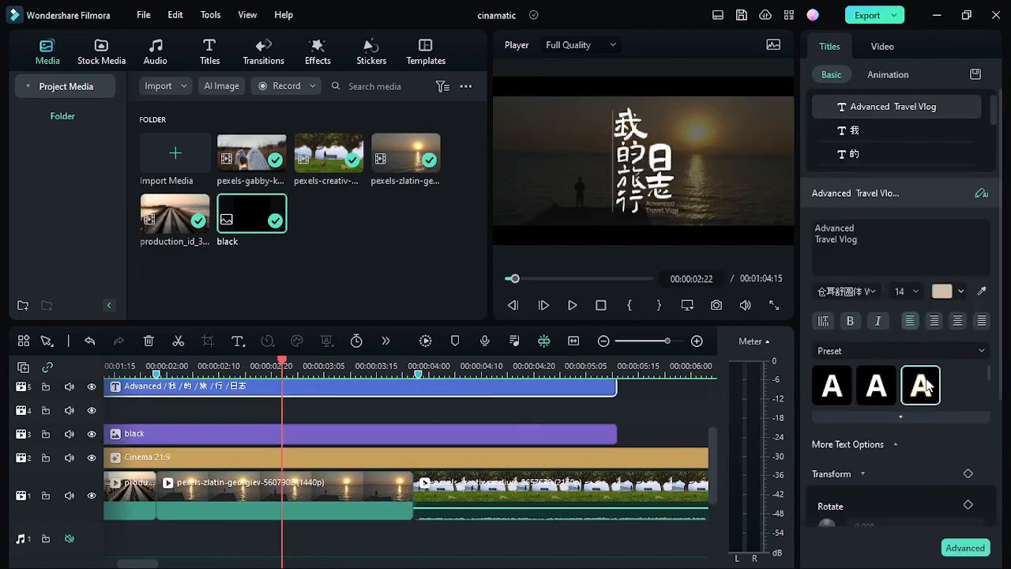
pyautogui.scroll(-1, 919, 432)
pyautogui.scroll(-3, 919, 432)
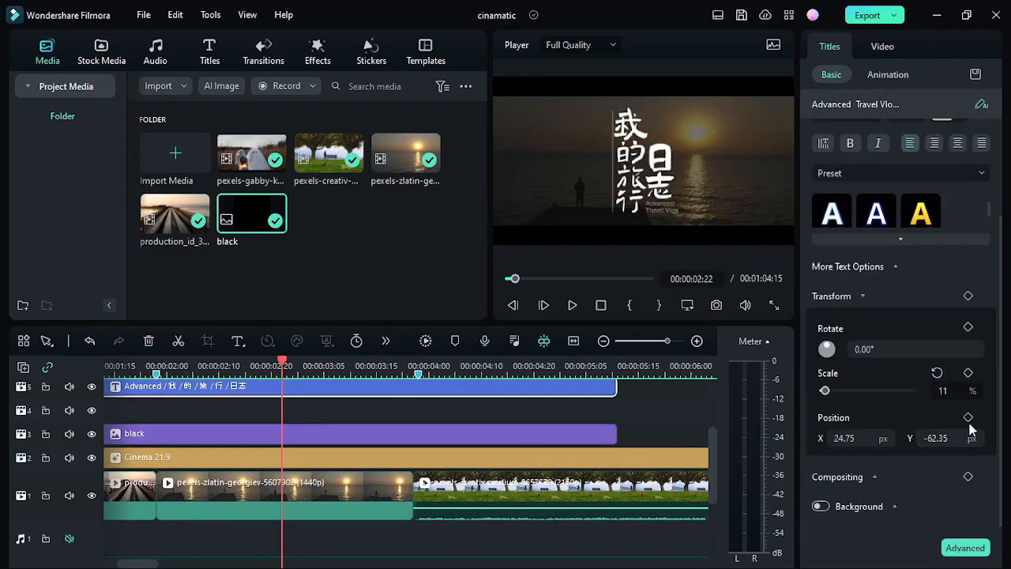
pyautogui.scroll(4, 885, 446)
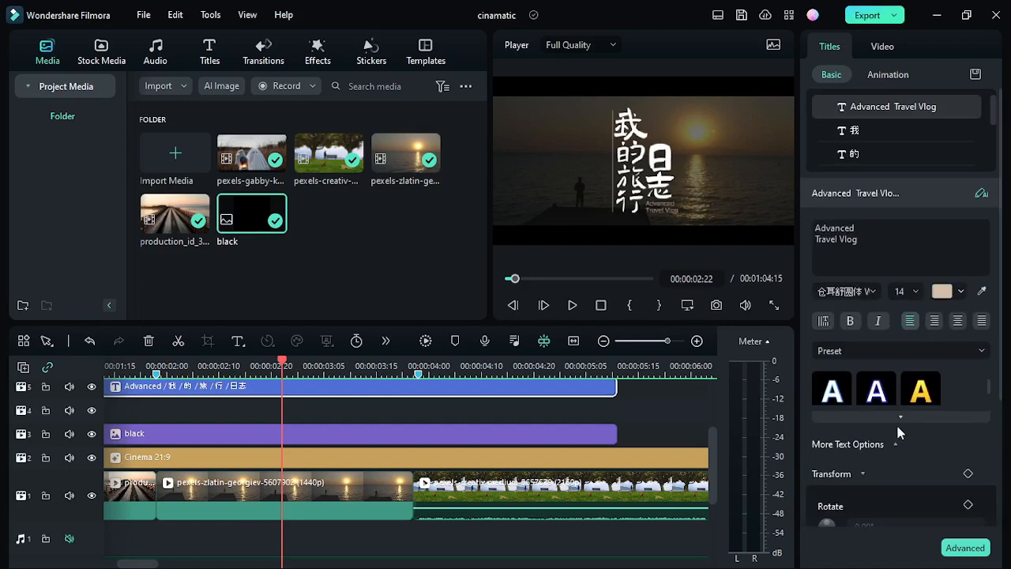
pyautogui.click(888, 76)
pyautogui.click(831, 75)
pyautogui.scroll(-4, 887, 407)
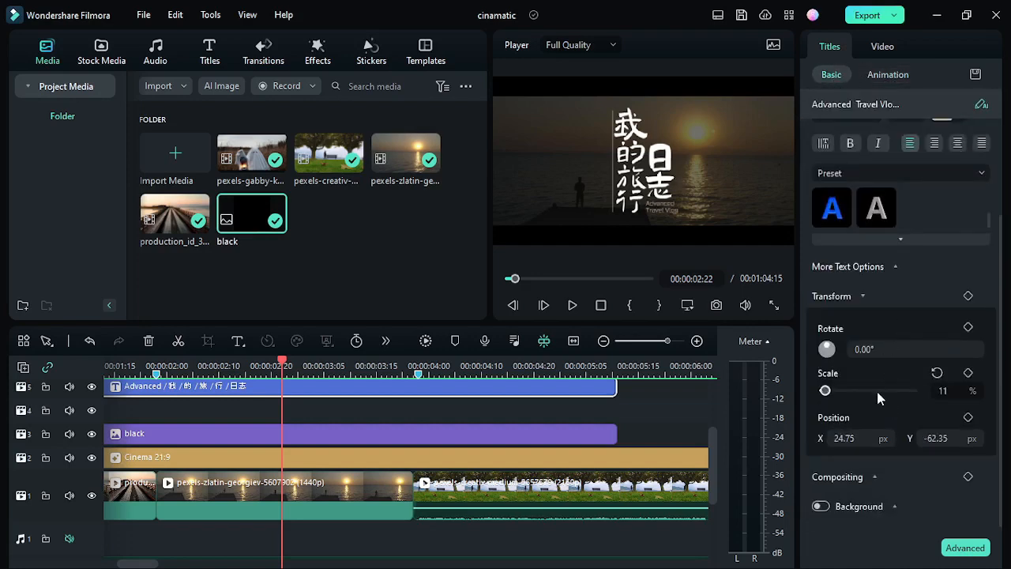
pyautogui.moveTo(824, 390); pyautogui.dragTo(817, 397)
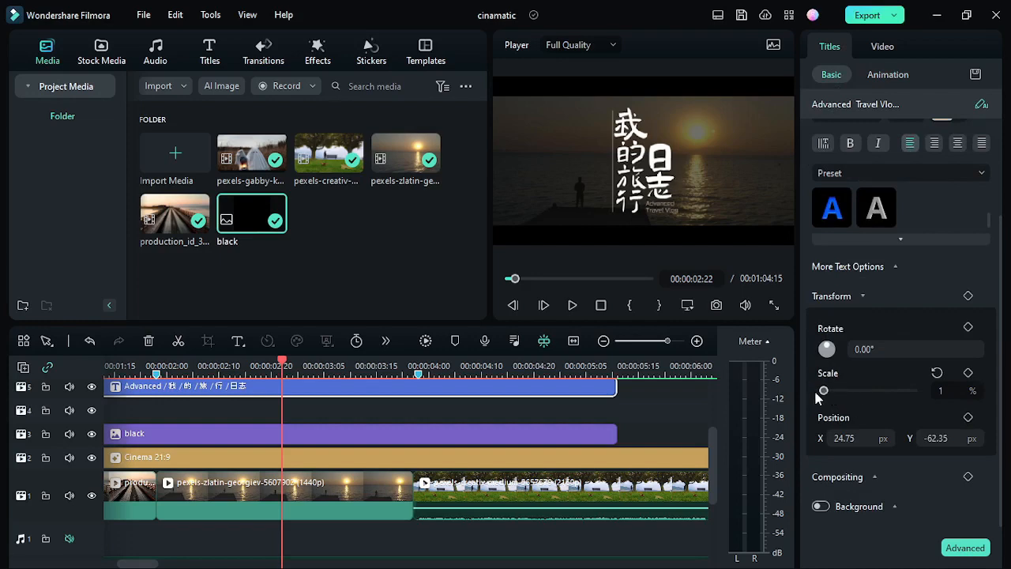
# Fade out the whole title with opacity keyframes of 100% at 00:00:02:22 and 0% at 00:00:03:04, matching the black image's fade-out.
pyautogui.scroll(2, 237, 426)
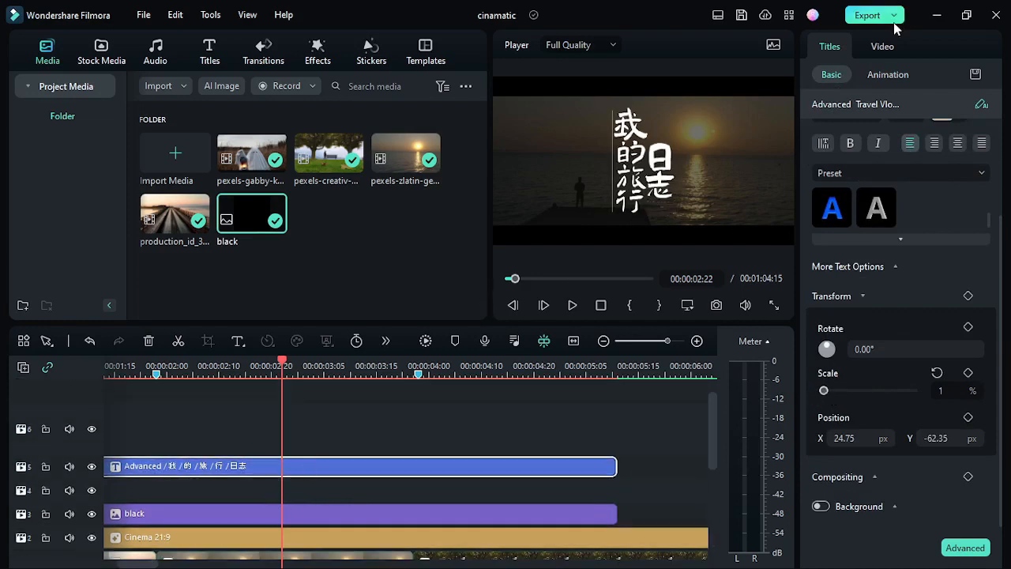
pyautogui.click(882, 47)
pyautogui.click(974, 418)
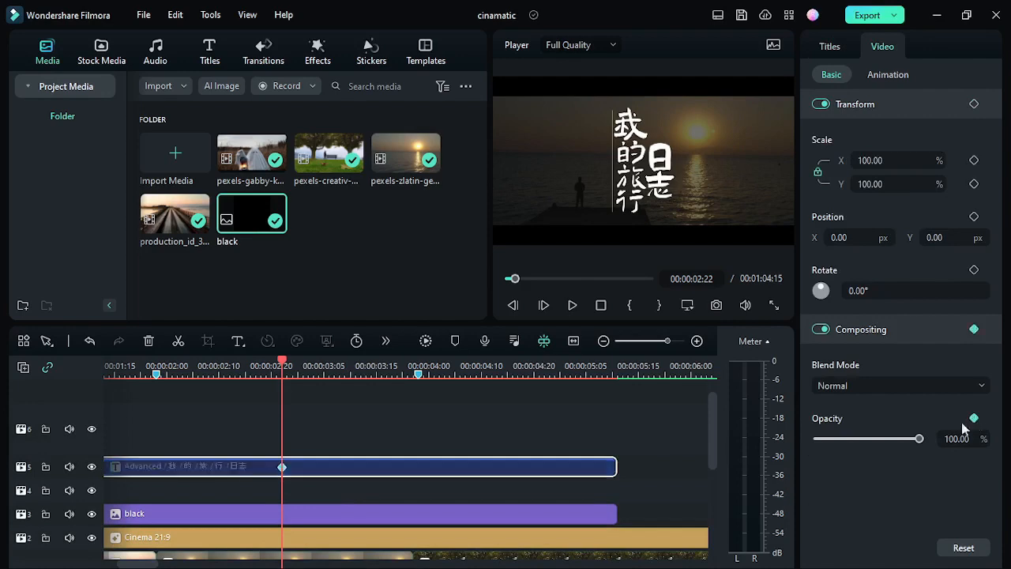
pyautogui.scroll(-2, 410, 501)
pyautogui.click(310, 433)
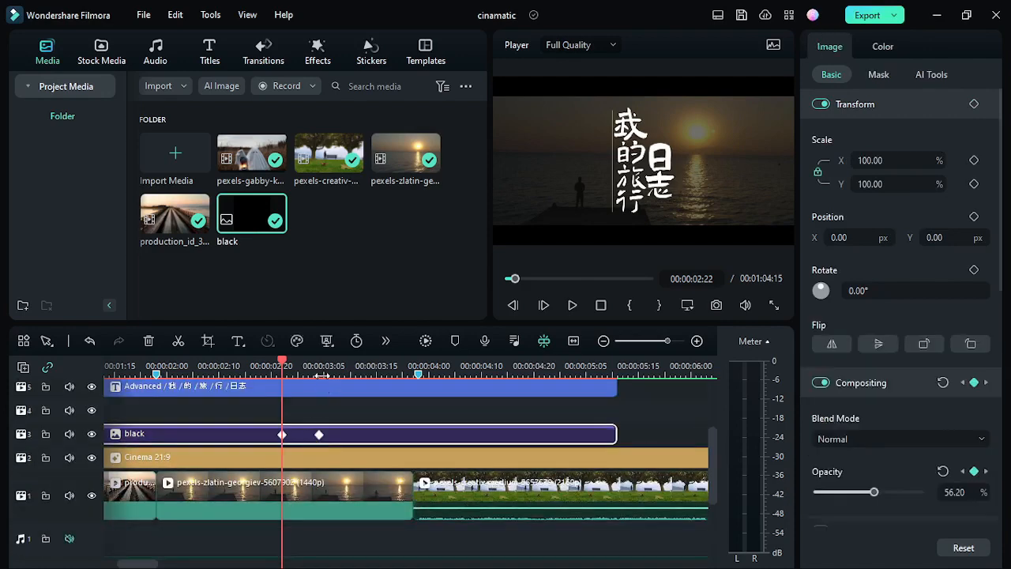
pyautogui.click(320, 373)
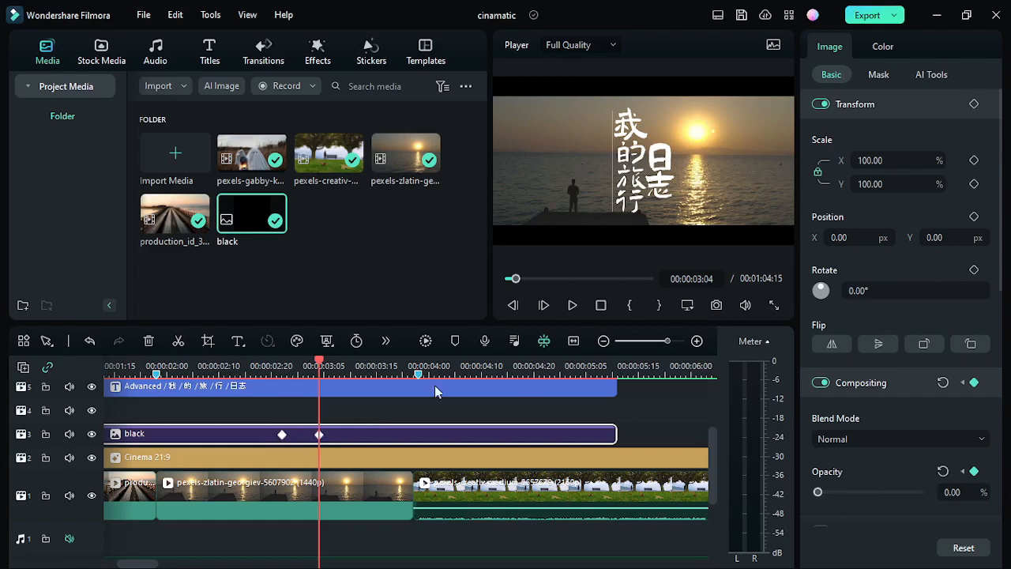
pyautogui.click(348, 393)
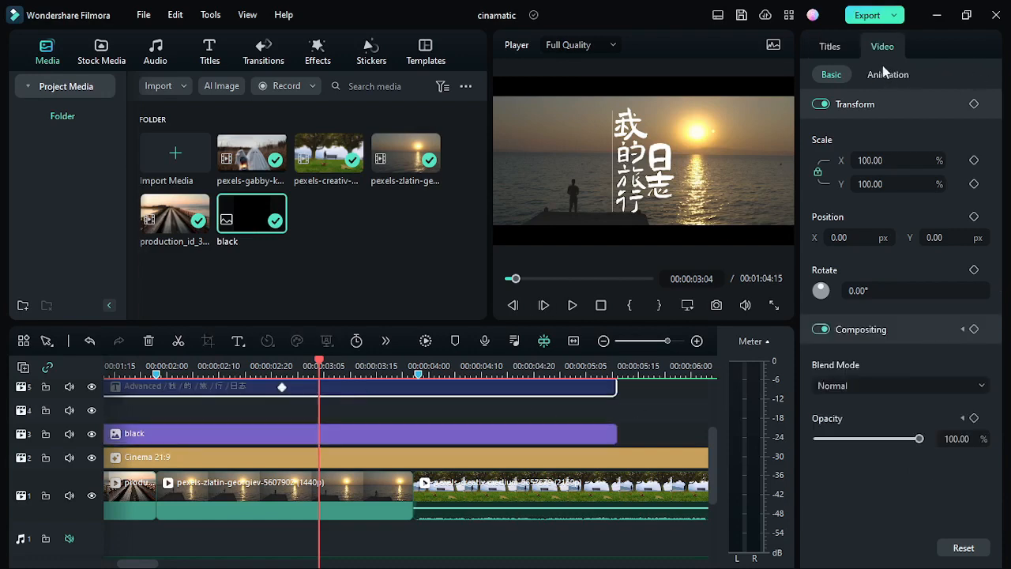
pyautogui.moveTo(907, 444); pyautogui.dragTo(813, 439)
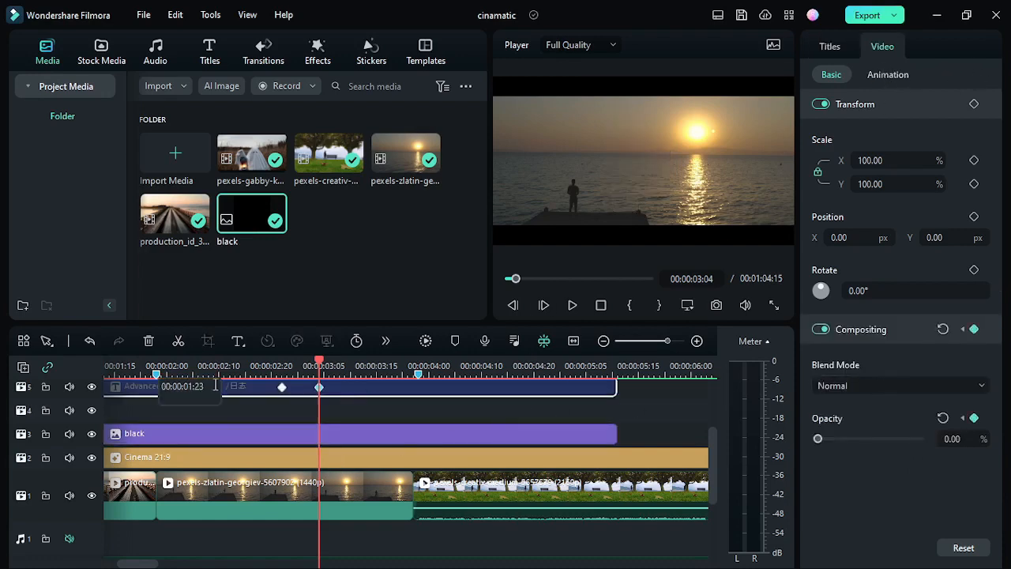
# Play the opening from near the start to 00:00:04:15 to check the title's fade-out.
pyautogui.click(240, 368)
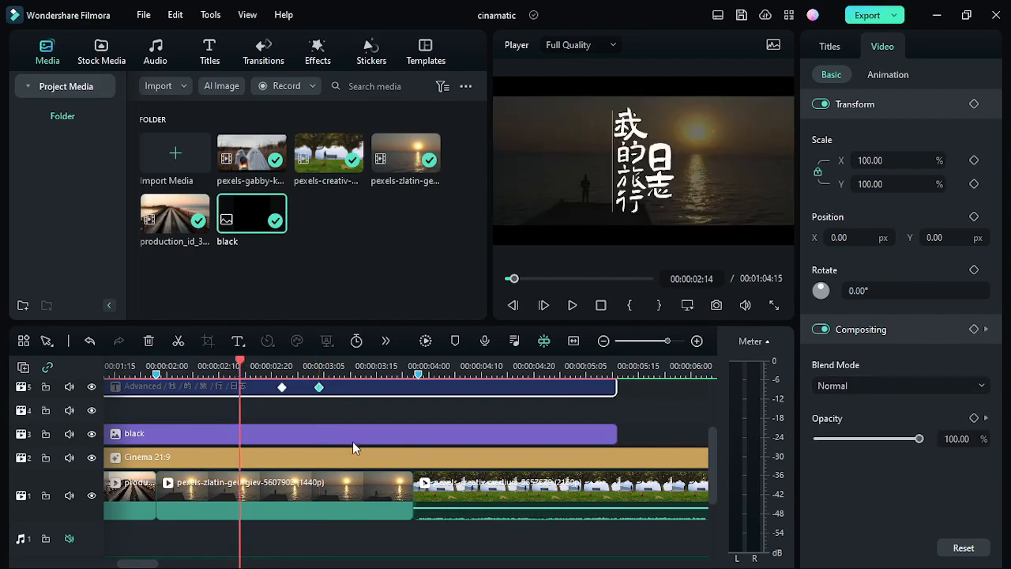
pyautogui.press('Return')
pyautogui.scroll(-3, 408, 422)
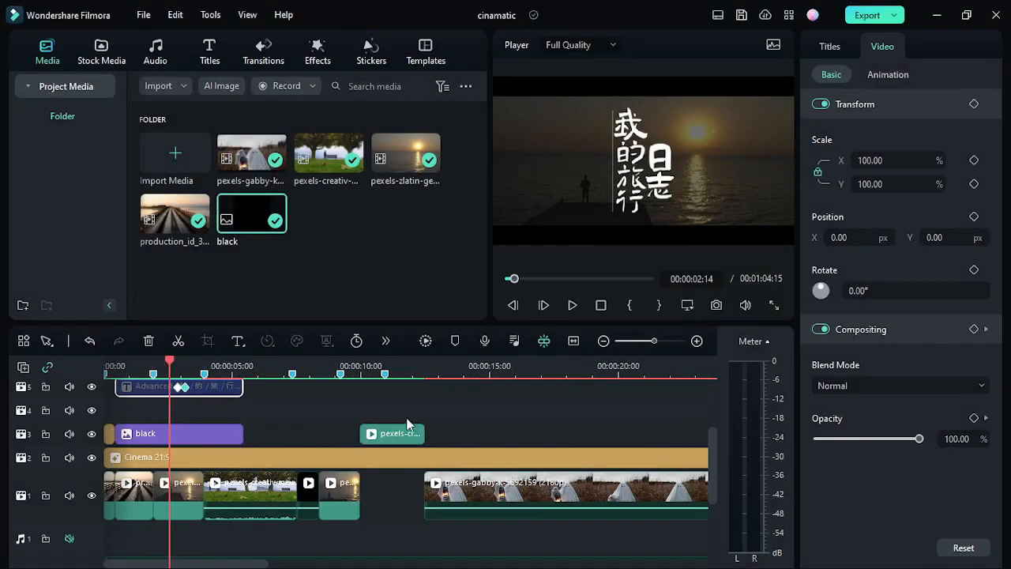
pyautogui.click(115, 365)
pyautogui.press('space')
pyautogui.scroll(2, 237, 407)
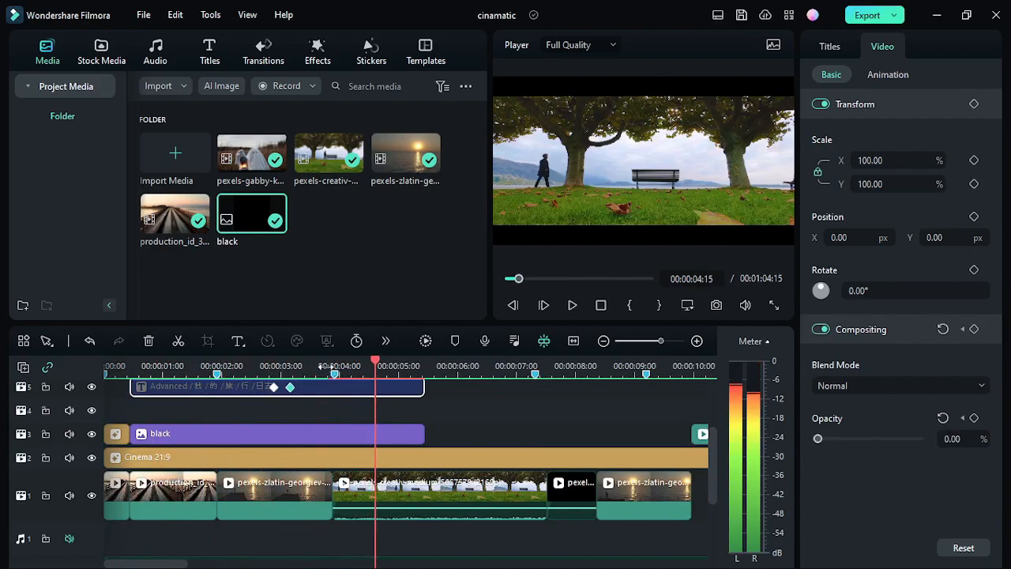
# Return to the start of the timeline and scrub through the opening frames to 00:00:00:14.
pyautogui.press('Return')
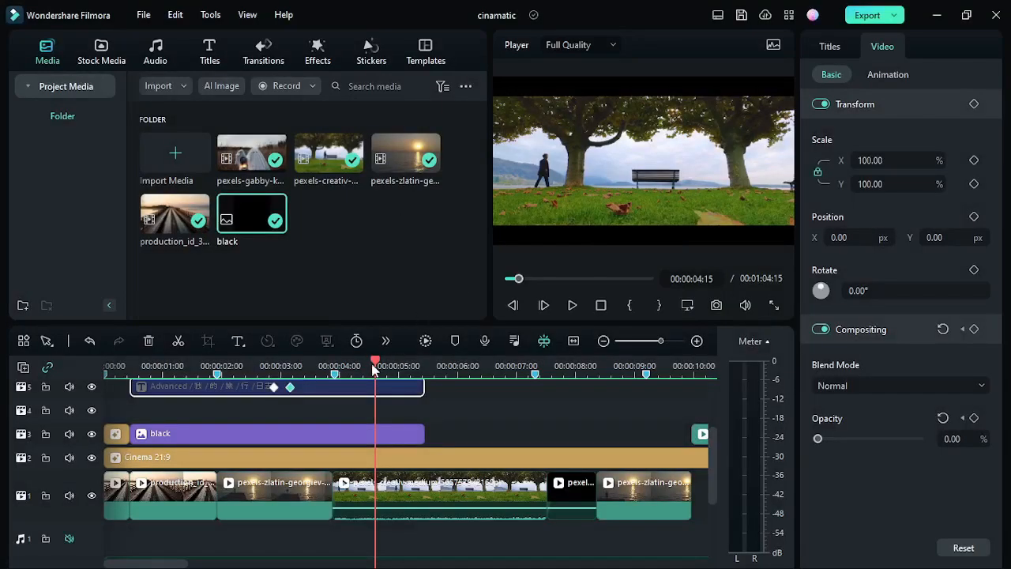
pyautogui.moveTo(376, 370); pyautogui.dragTo(0, 443)
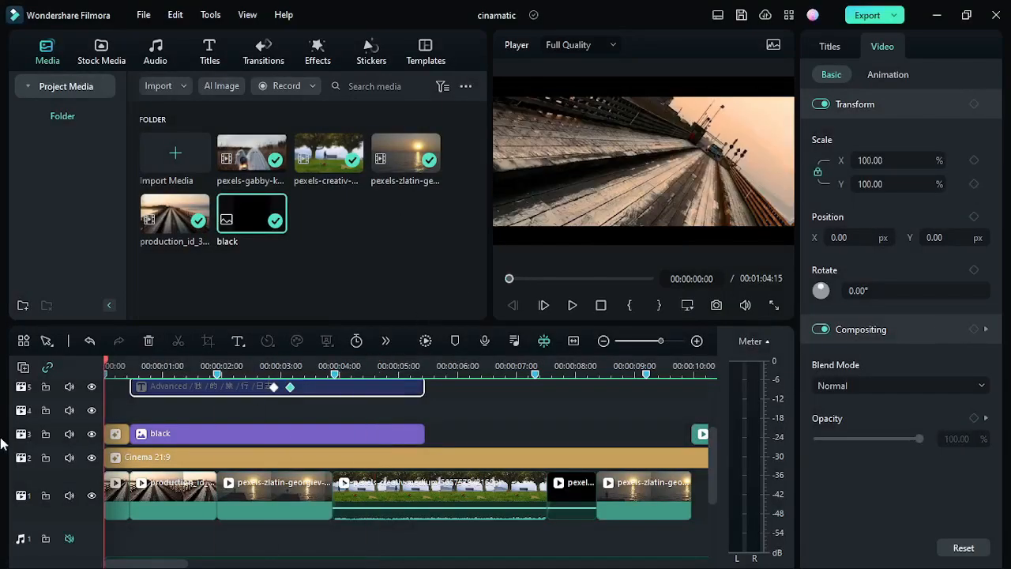
pyautogui.click(114, 368)
pyautogui.moveTo(118, 371); pyautogui.dragTo(137, 371)
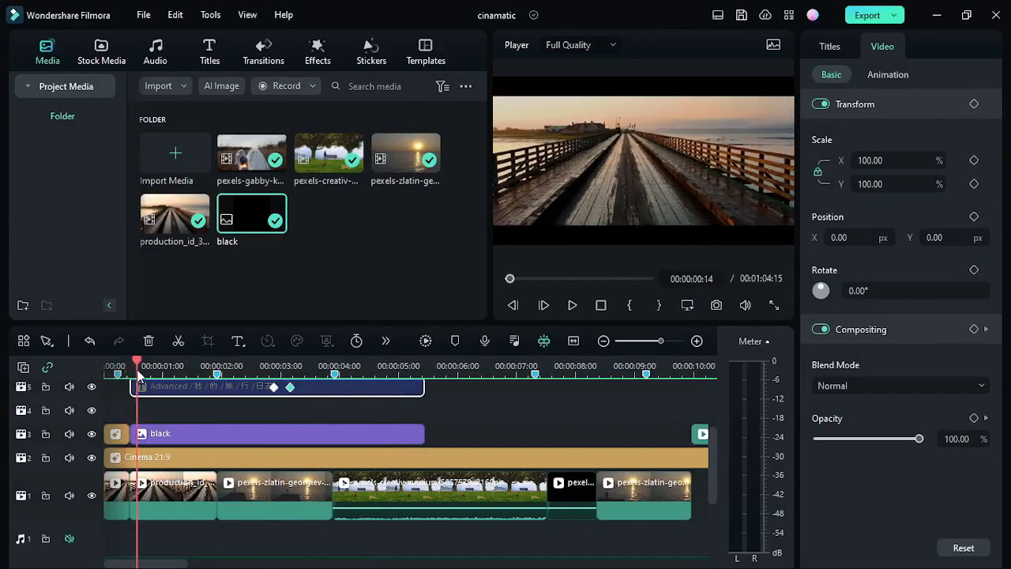
pyautogui.click(861, 16)
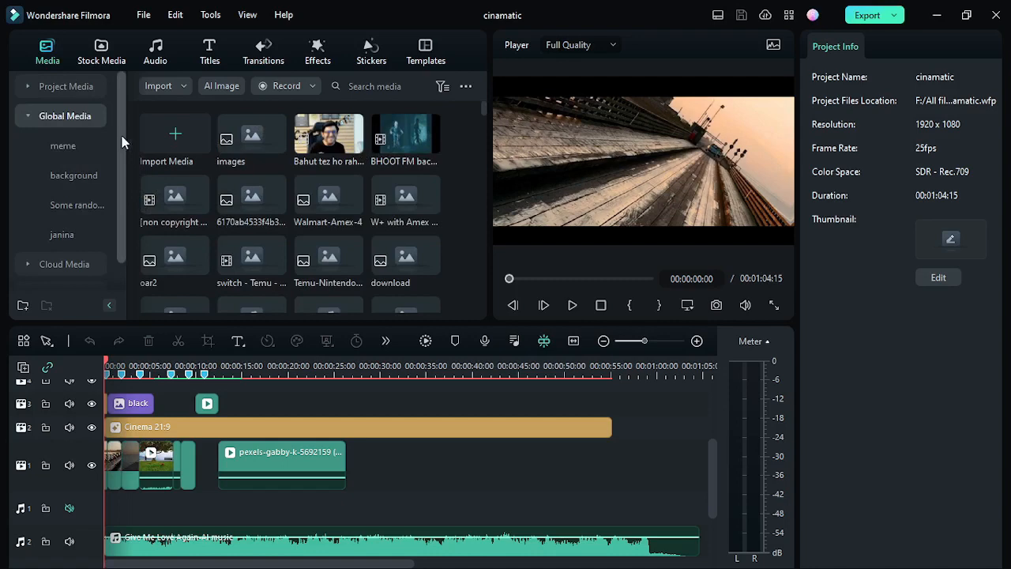
# Search the global media library for "swoosh".
pyautogui.click(396, 86)
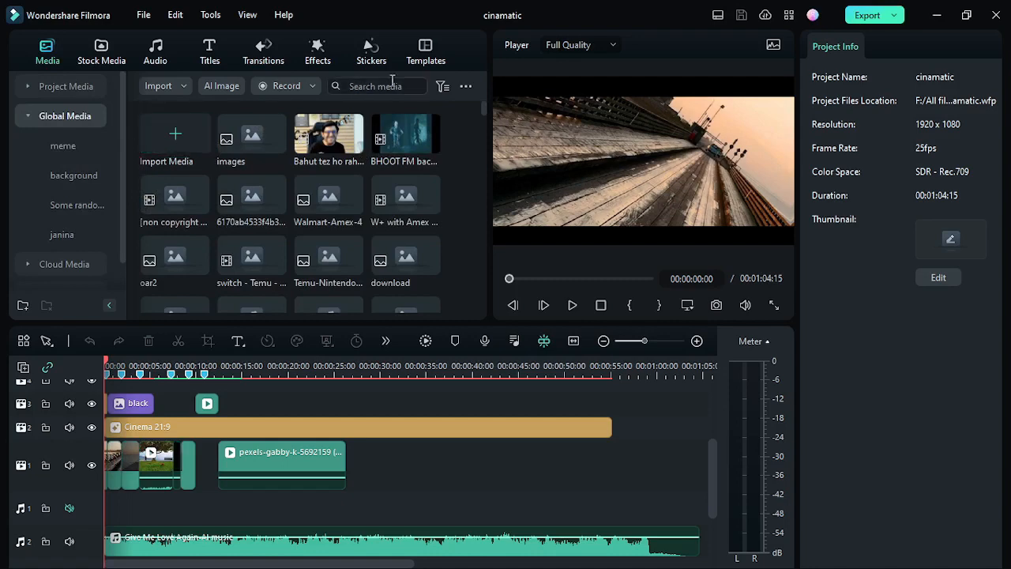
pyautogui.write('s')
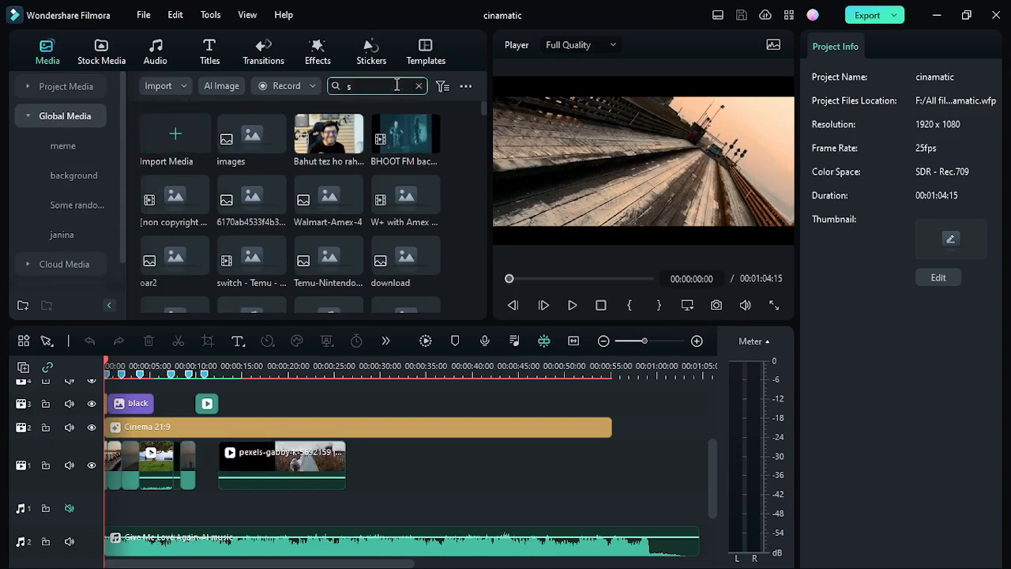
pyautogui.write('fwo')
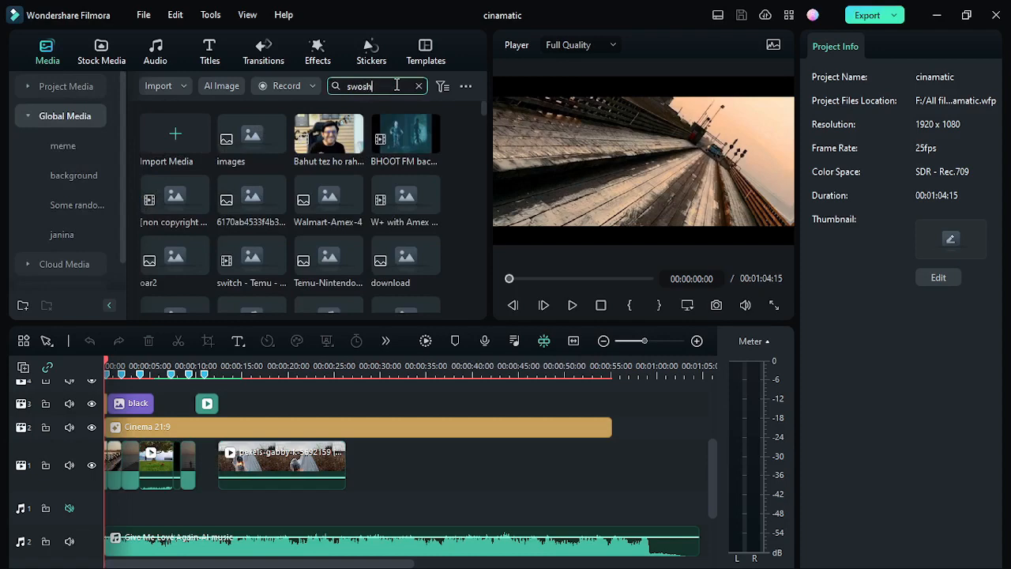
pyautogui.write('osh')
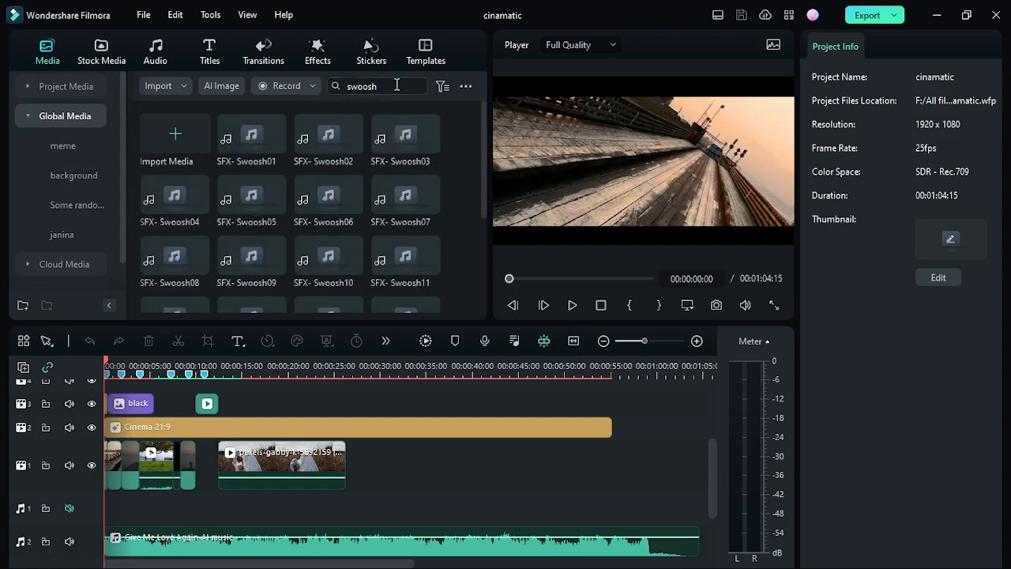
# Preview the sound effects SFX- Swoosh01, Swoosh02, Swoosh03, Swoosh07 and Swoosh06 to compare them.
pyautogui.doubleClick(251, 134)
pyautogui.doubleClick(330, 142)
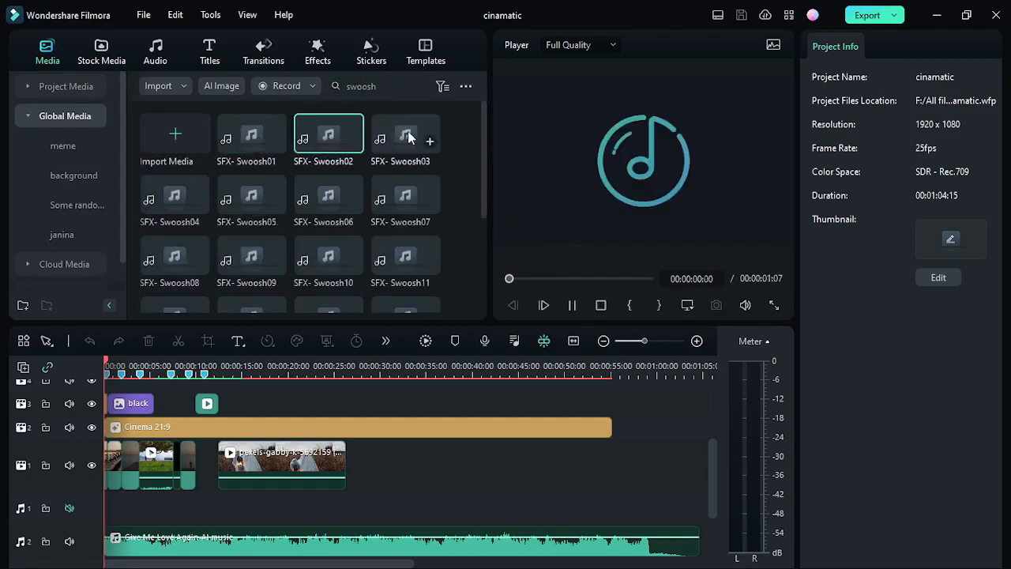
pyautogui.click(403, 136)
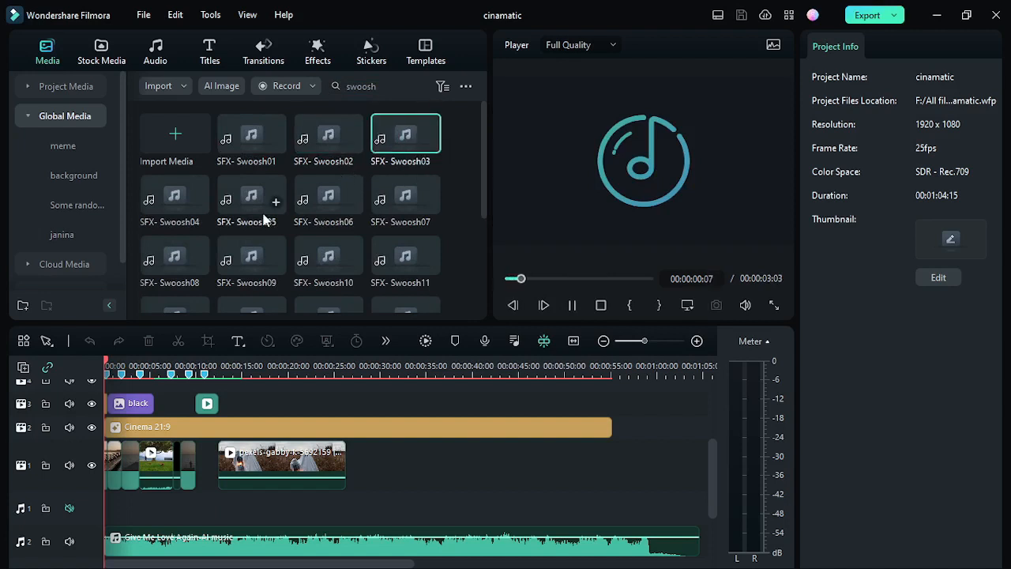
pyautogui.scroll(5, 91, 469)
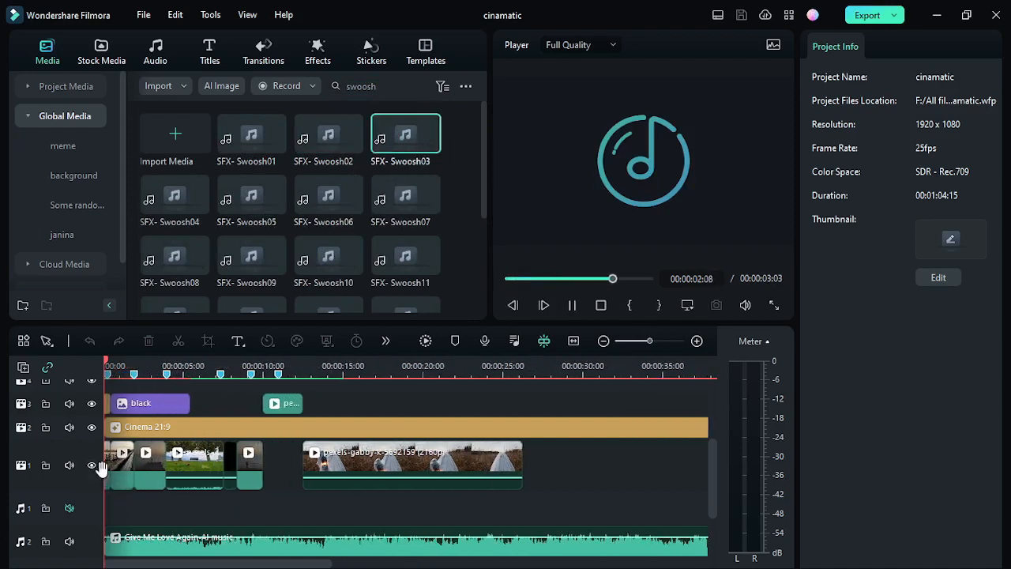
pyautogui.click(404, 193)
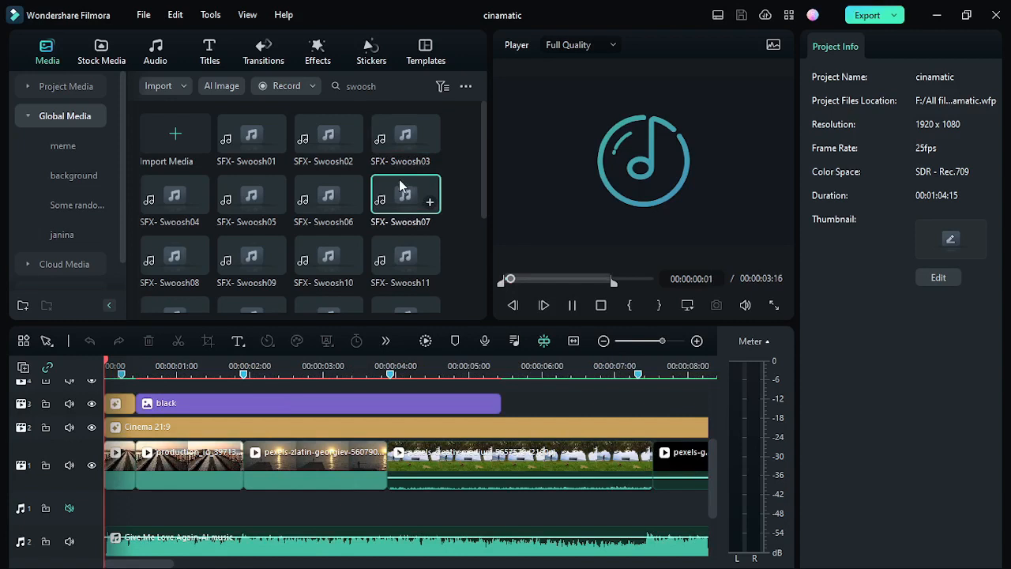
pyautogui.click(324, 196)
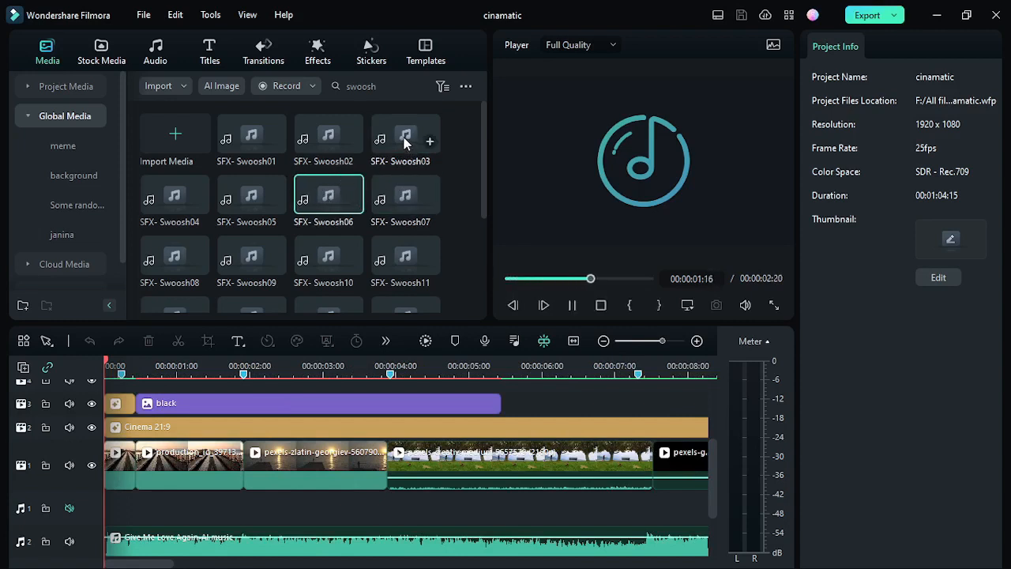
# Place SFX- Swoosh03 at the start of unmuted audio track 1 and trim off its beginning up to 00:00:00:15, closing the gap.
pyautogui.moveTo(406, 138); pyautogui.dragTo(91, 510)
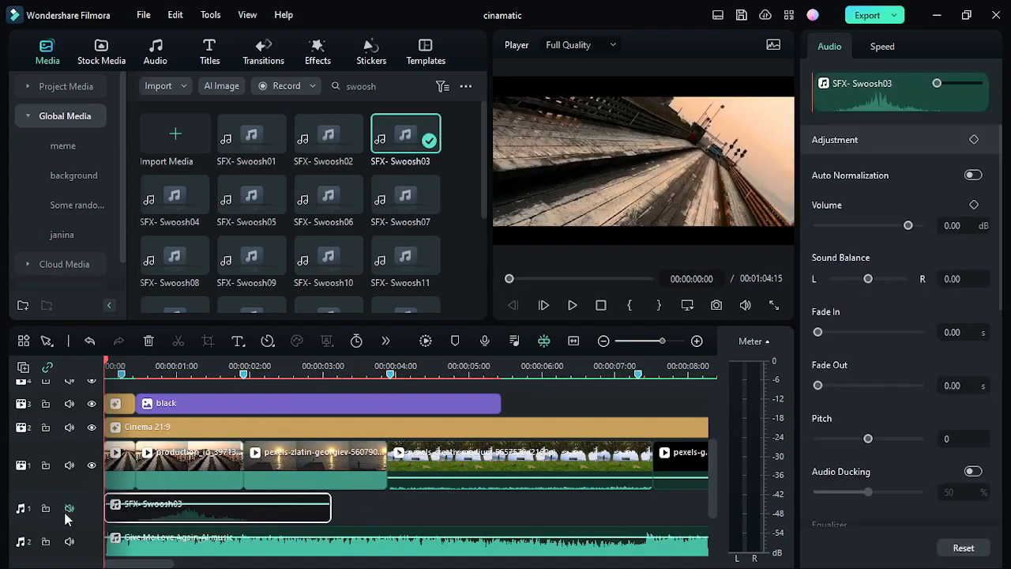
pyautogui.click(147, 368)
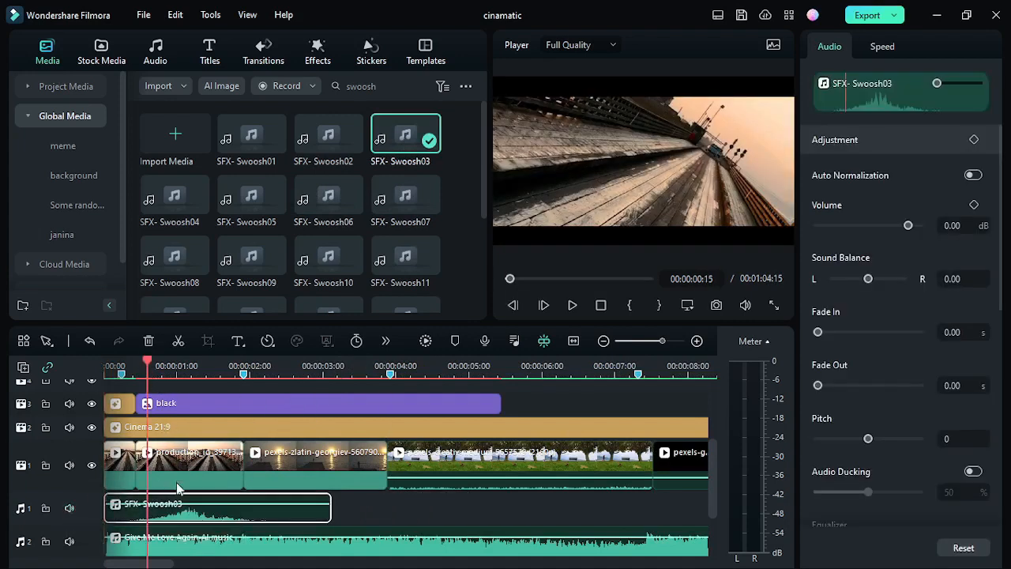
pyautogui.hotkey('alt', '[')
pyautogui.click(129, 506)
pyautogui.press('Delete')
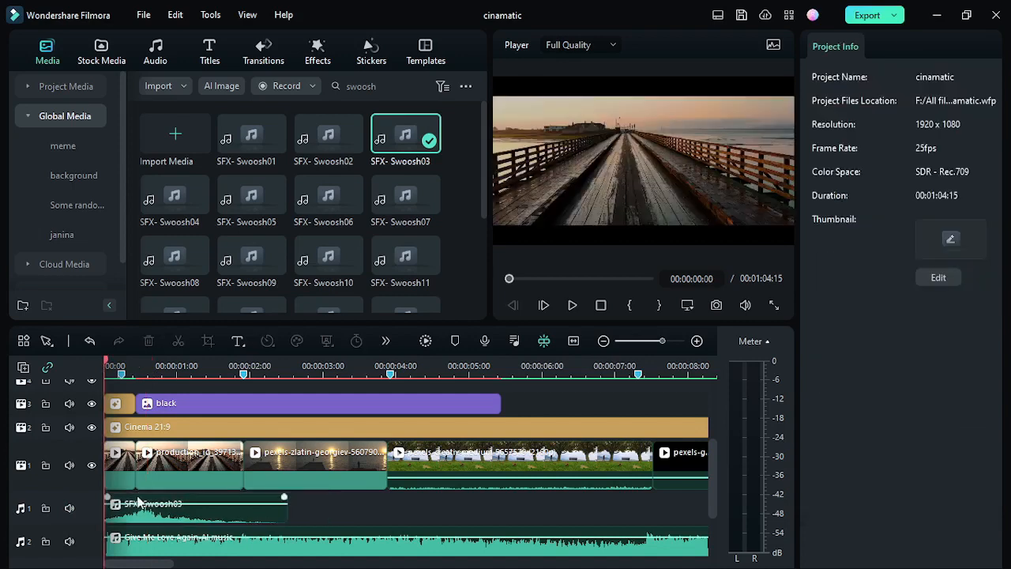
# Play the opening to 00:00:01:05 to check the swoosh sound, and cancel the preview render.
pyautogui.press('space')
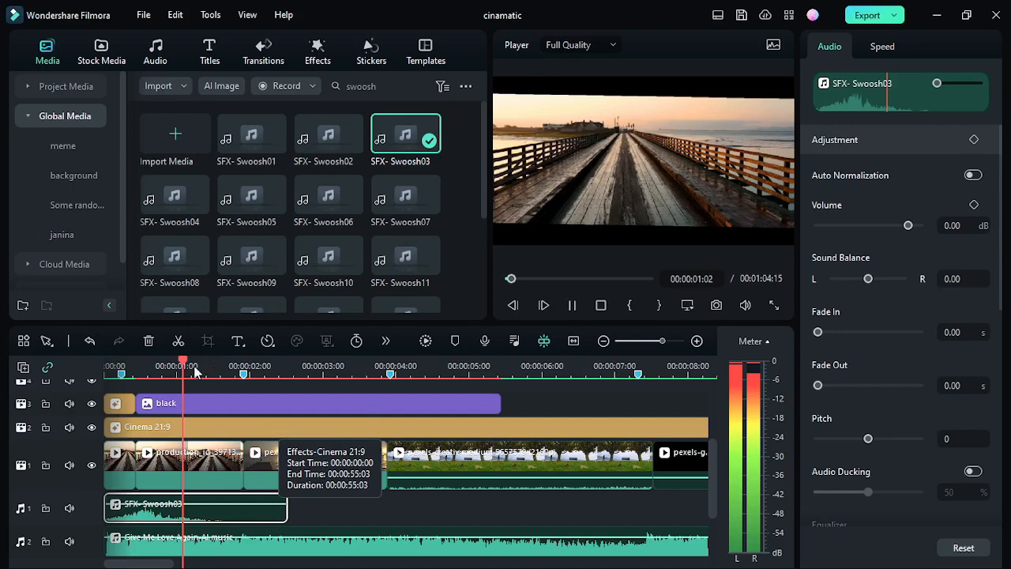
pyautogui.press('space')
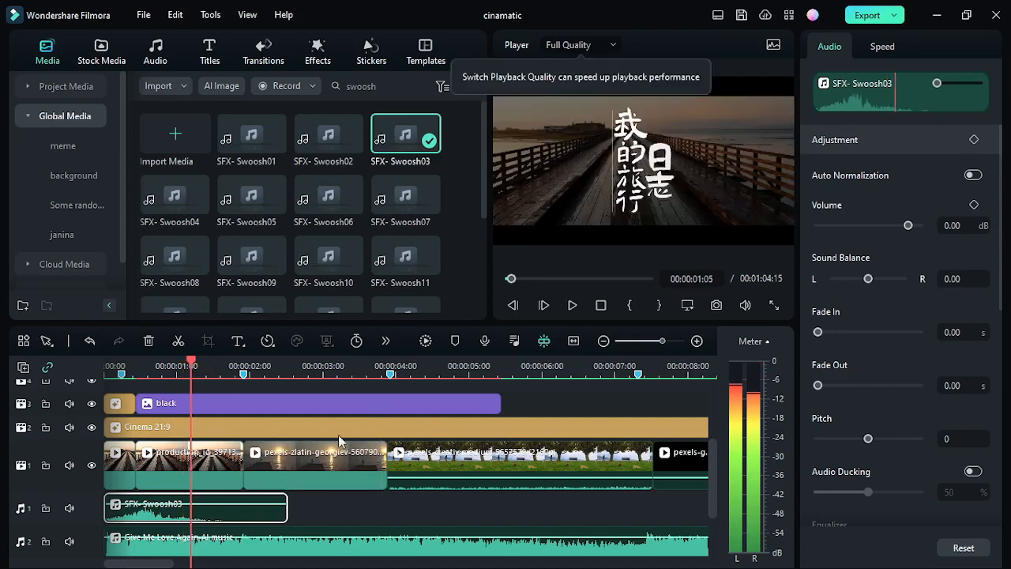
pyautogui.press('Return')
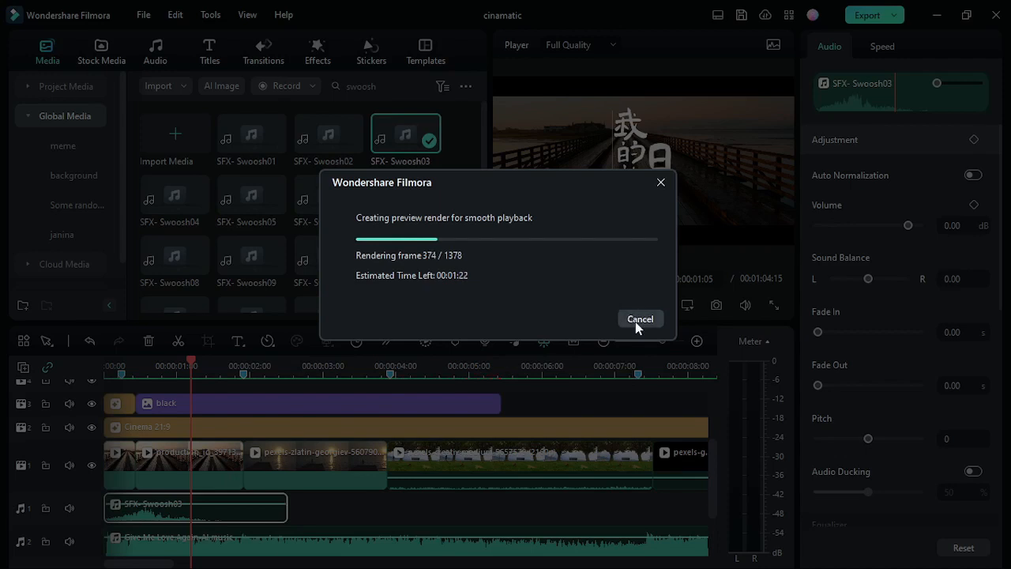
pyautogui.click(633, 322)
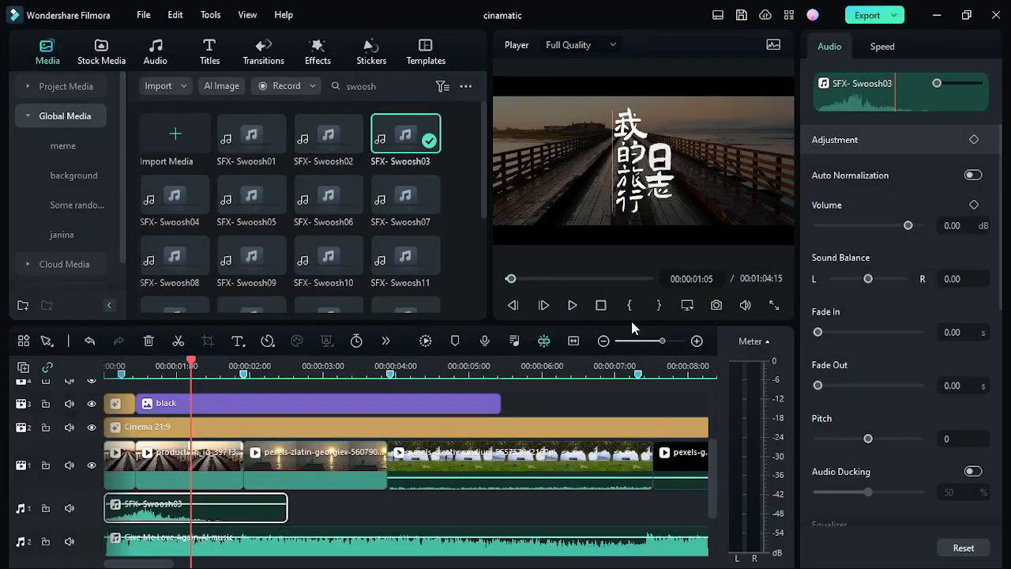
# Replay the opening from the very start to 00:00:01:15 to check the swoosh against the title.
pyautogui.moveTo(191, 370); pyautogui.dragTo(50, 406)
pyautogui.press('space')
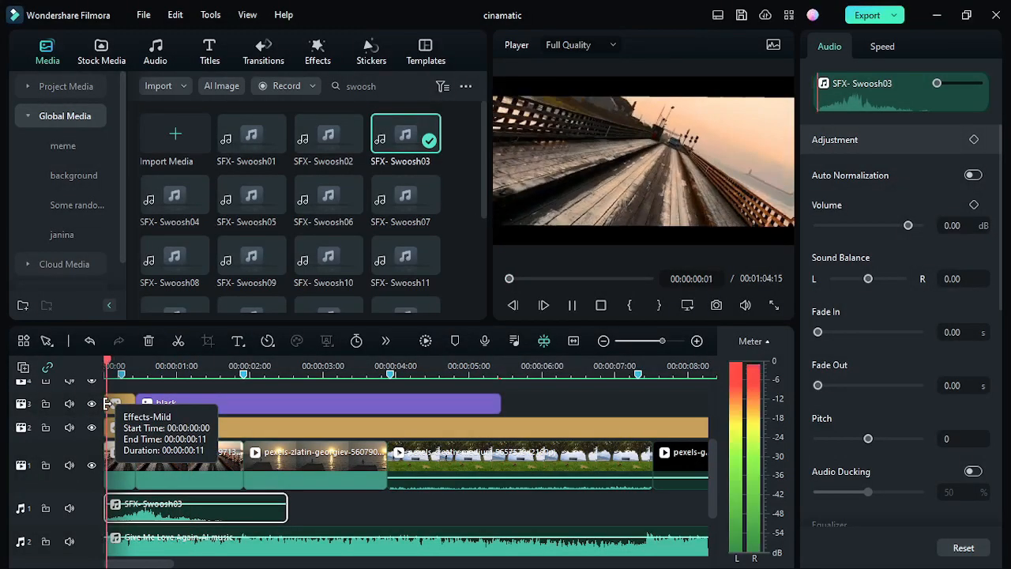
pyautogui.press('space')
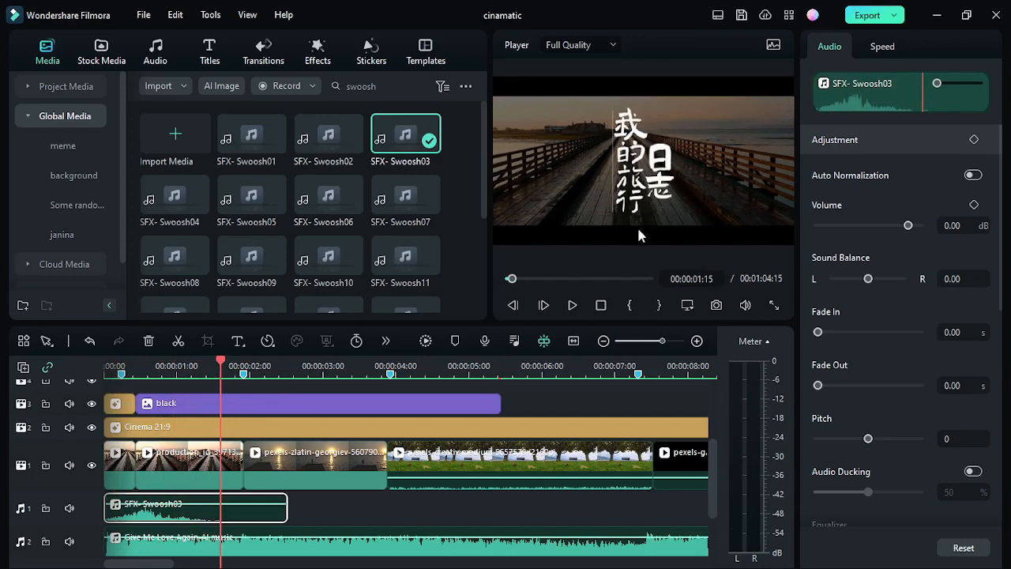
# Search the global media library for "sf", place SFX- Ui03 on a new audio track 3 at 00:00:01:15 and play it.
pyautogui.click(373, 90)
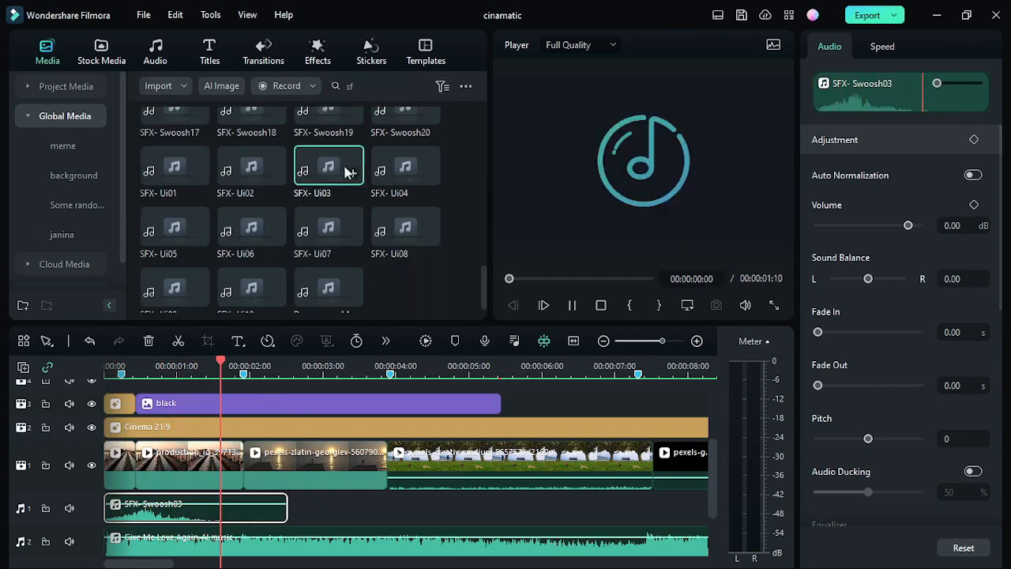
pyautogui.scroll(-3, 273, 474)
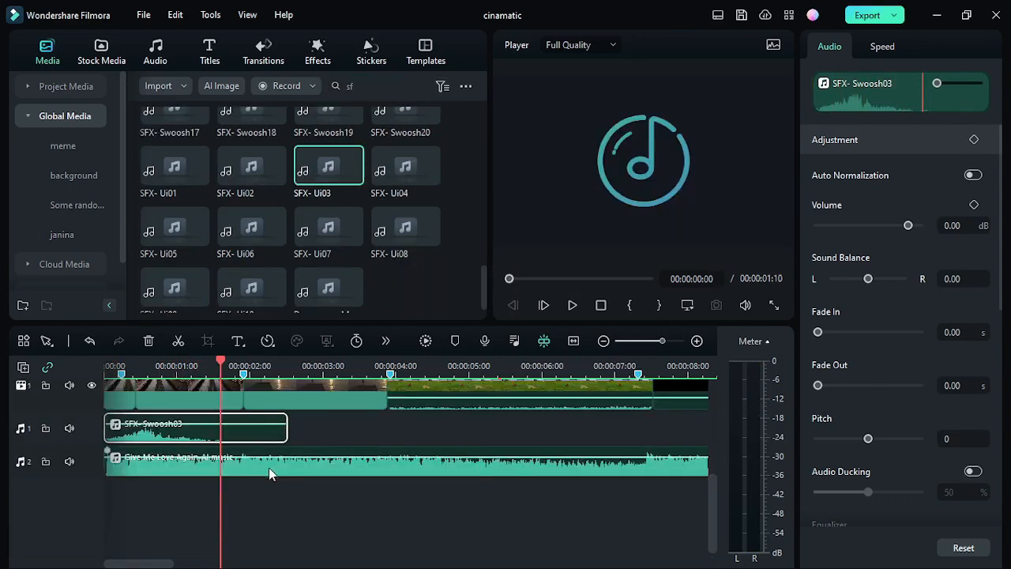
pyautogui.moveTo(327, 168); pyautogui.dragTo(237, 519)
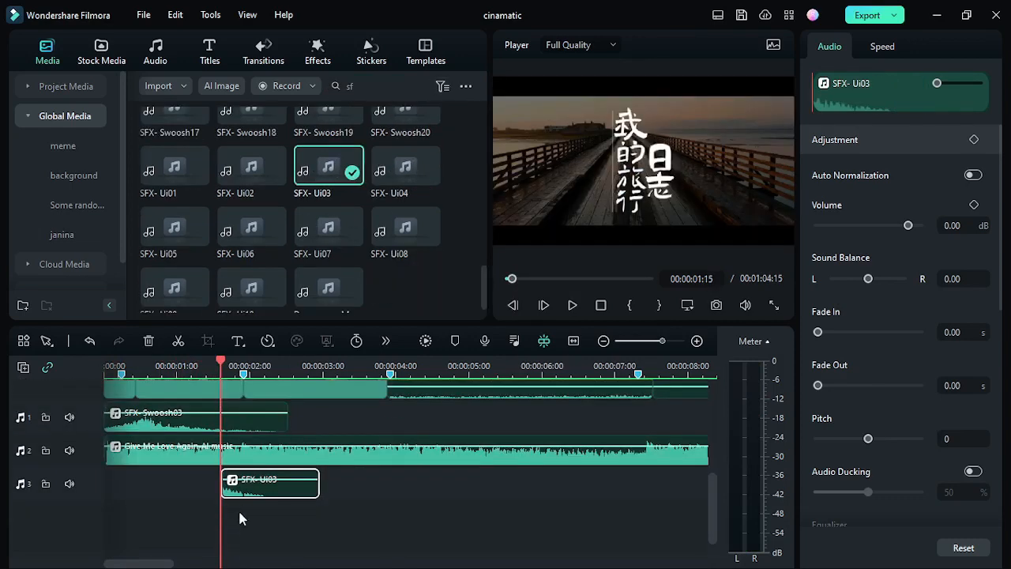
pyautogui.click(207, 366)
pyautogui.press('space')
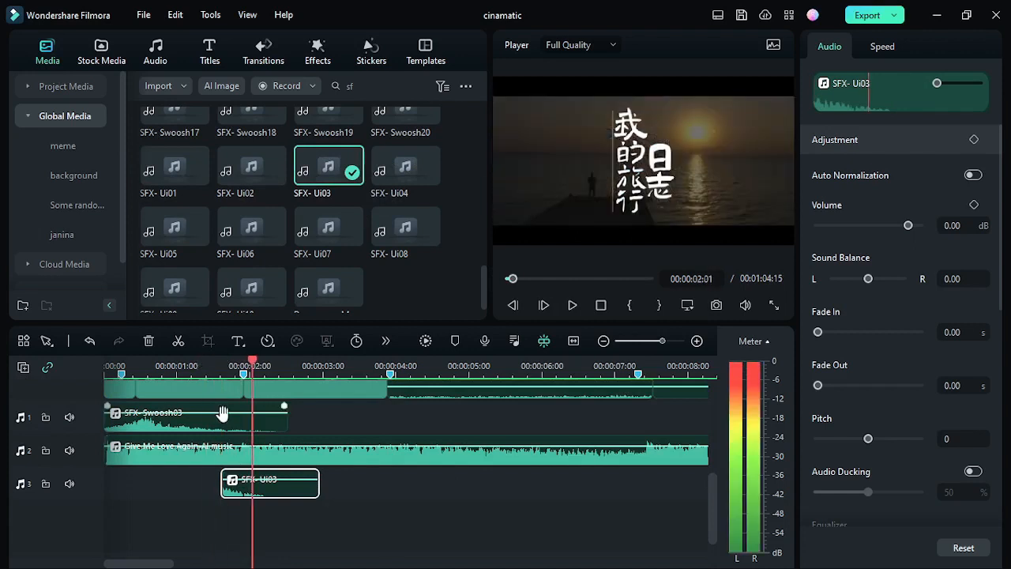
# Move SFX- Ui03 earlier on audio track 3 to about 00:00:00:20 and play the opening to check its timing.
pyautogui.click(173, 368)
pyautogui.moveTo(257, 495); pyautogui.dragTo(203, 479)
pyautogui.press('space')
pyautogui.click(143, 371)
pyautogui.press('space')
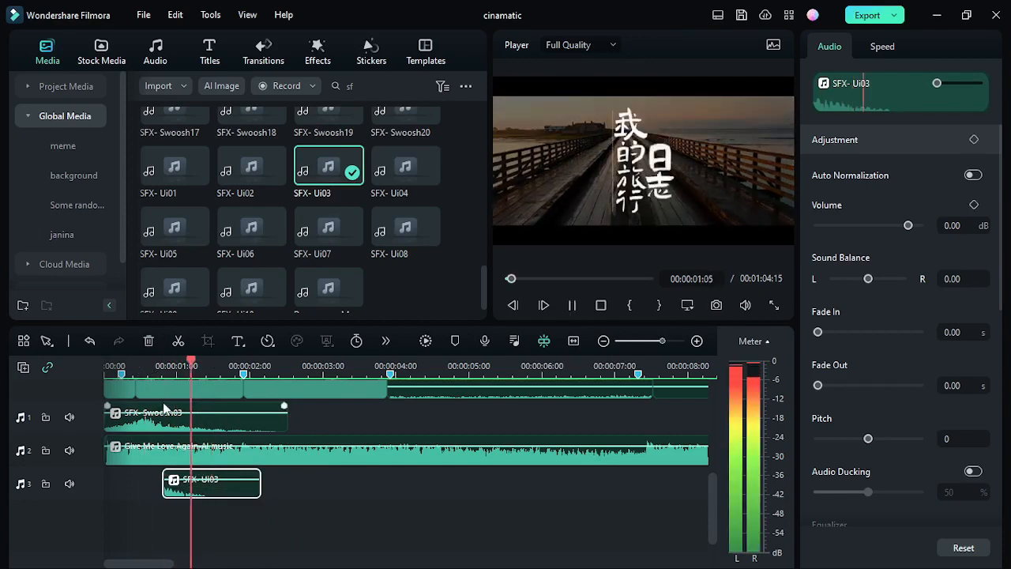
pyautogui.scroll(-2, 340, 469)
pyautogui.scroll(3, 273, 457)
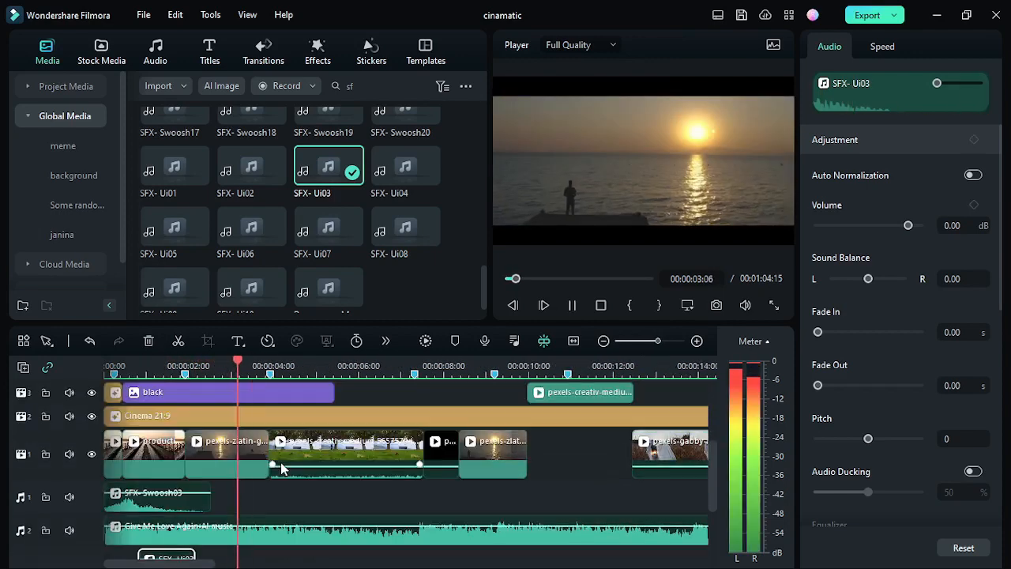
pyautogui.press('space')
# Preview the sound effects SFX- Swoosh16, Swoosh12, Swoosh11 and Swoosh10 to compare them.
pyautogui.click(224, 364)
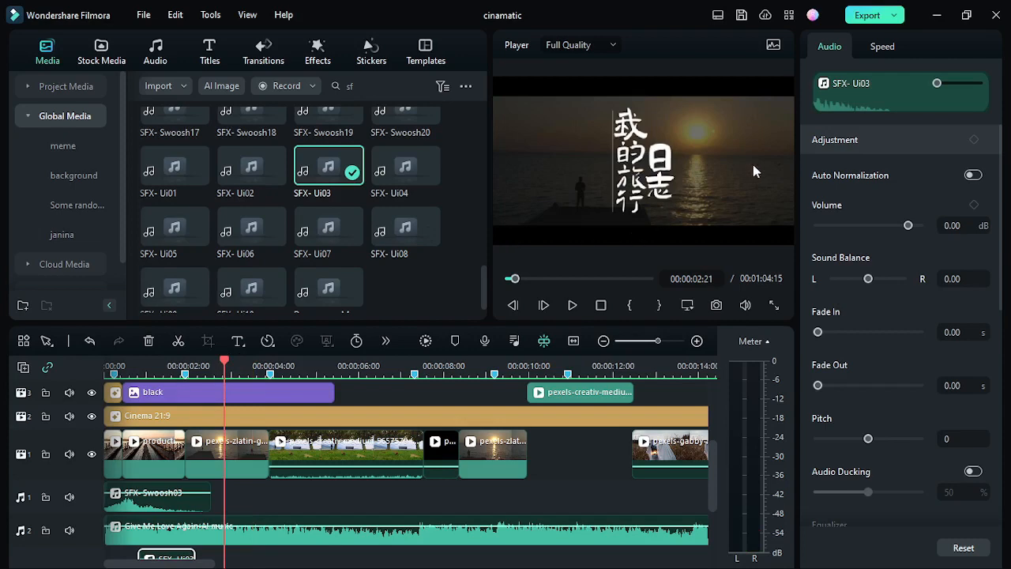
pyautogui.scroll(4, 372, 197)
pyautogui.click(405, 270)
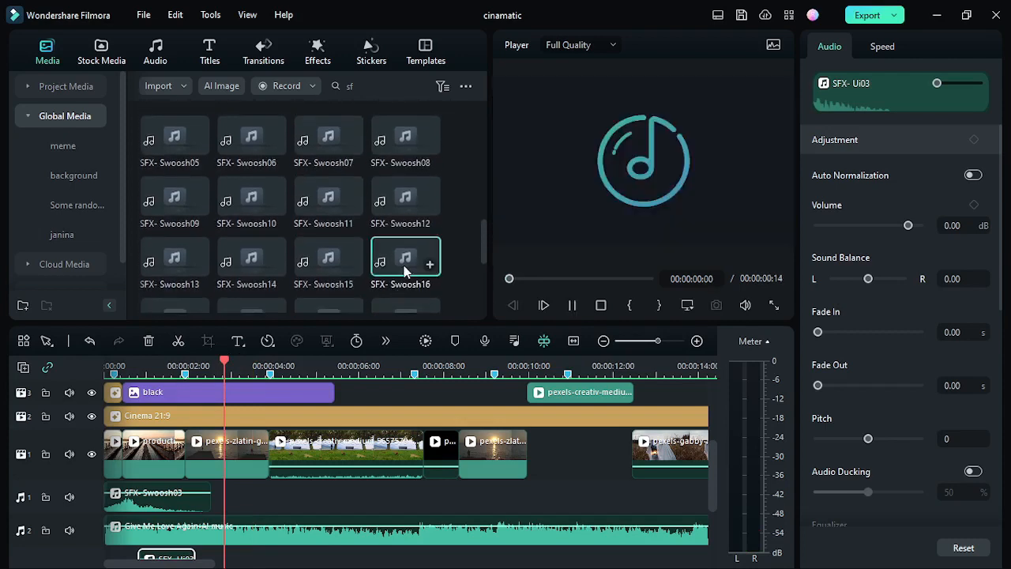
pyautogui.click(395, 211)
pyautogui.click(352, 203)
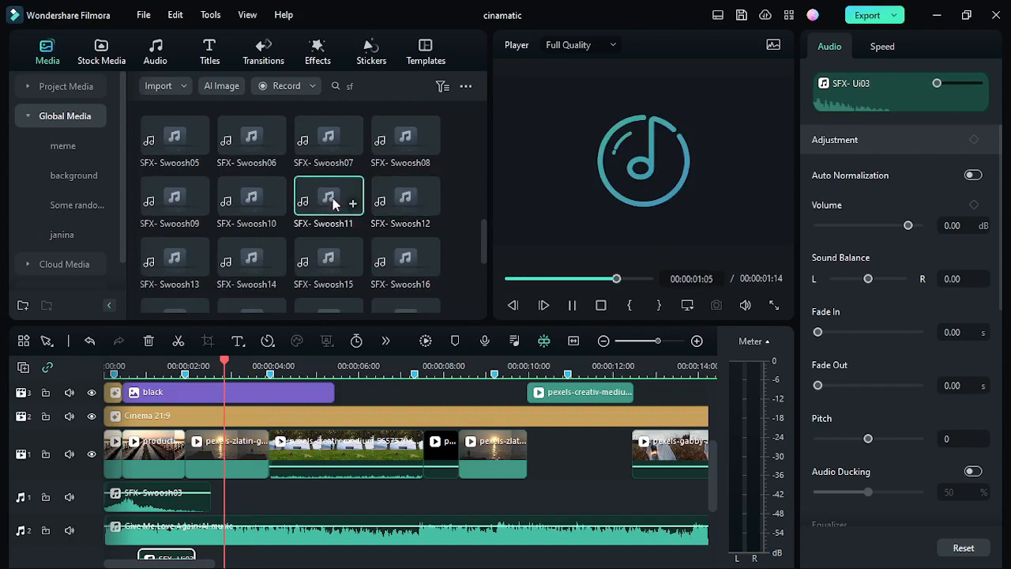
pyautogui.press('space')
pyautogui.click(257, 204)
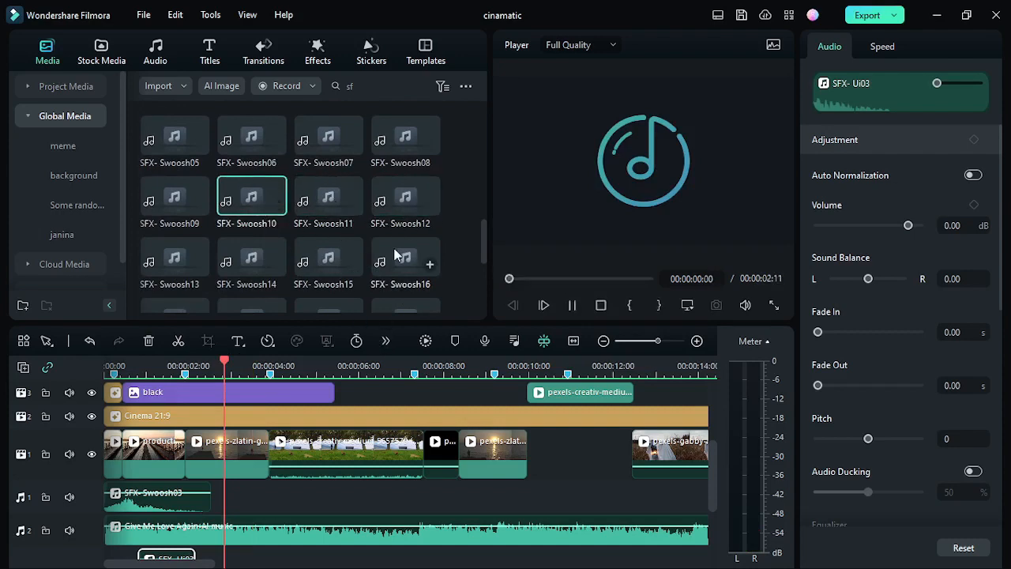
# Place SFX- Swoosh10 on audio track 3 directly after SFX- Ui03 and play that section.
pyautogui.moveTo(246, 200); pyautogui.dragTo(216, 532)
pyautogui.hotkey('ctrl', 'z')
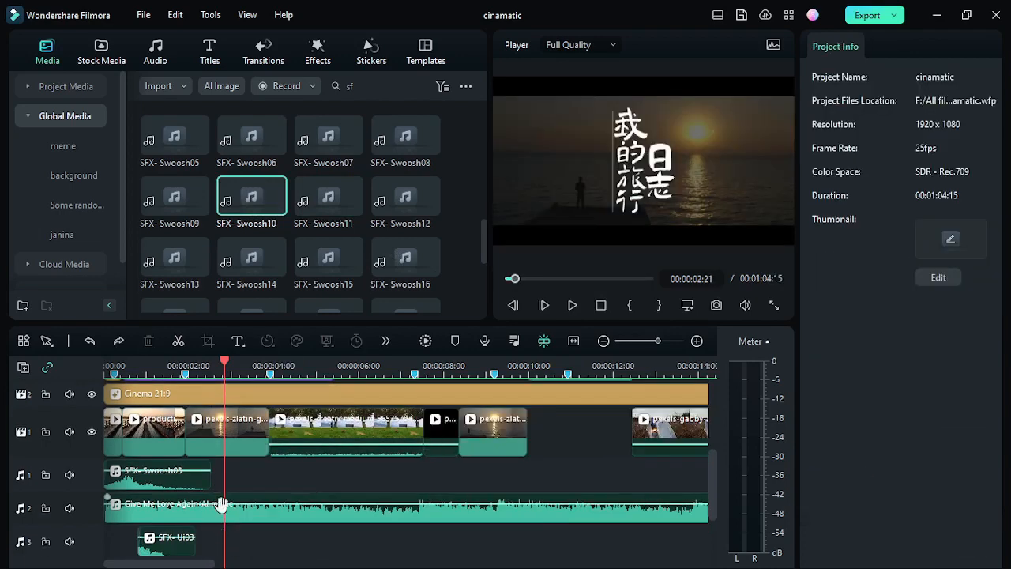
pyautogui.moveTo(234, 205); pyautogui.dragTo(214, 522)
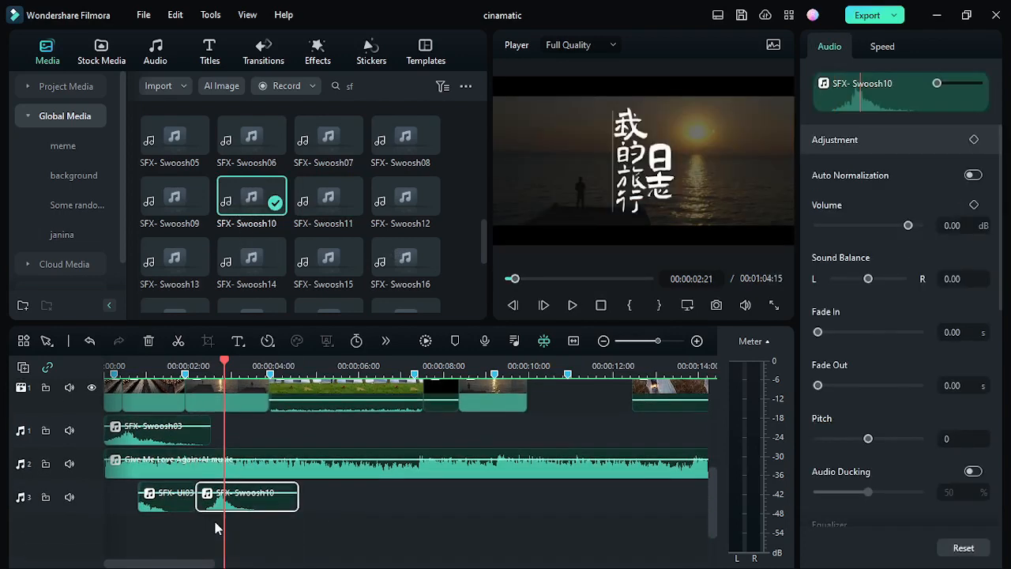
pyautogui.click(202, 366)
pyautogui.press('space')
pyautogui.press('space')
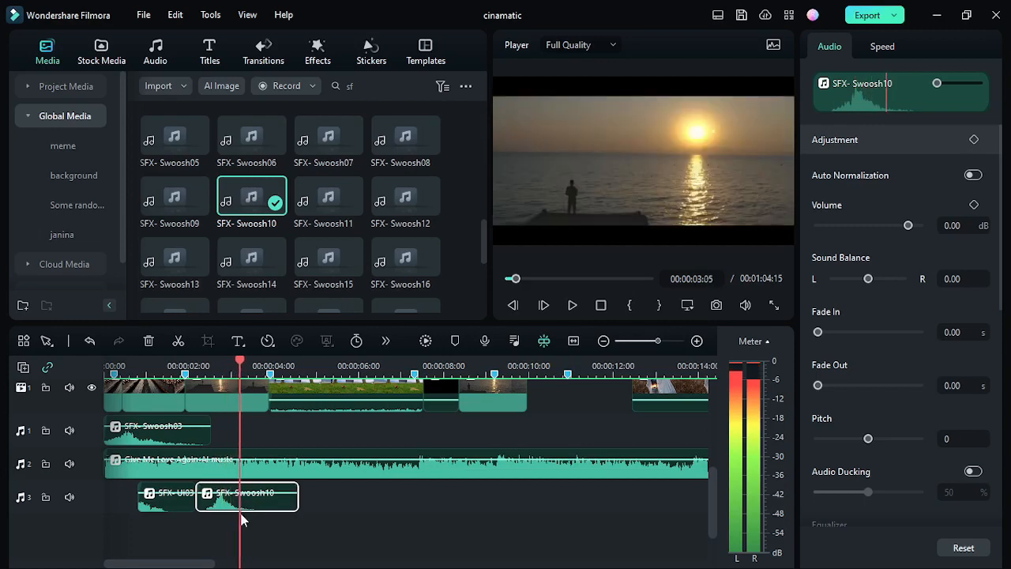
# Shift SFX- Swoosh10 later on audio track 3 to start where SFX- Swoosh03 ends, and play the section to check it.
pyautogui.scroll(1, 241, 518)
pyautogui.scroll(1, 241, 518)
pyautogui.moveTo(395, 507); pyautogui.dragTo(413, 506)
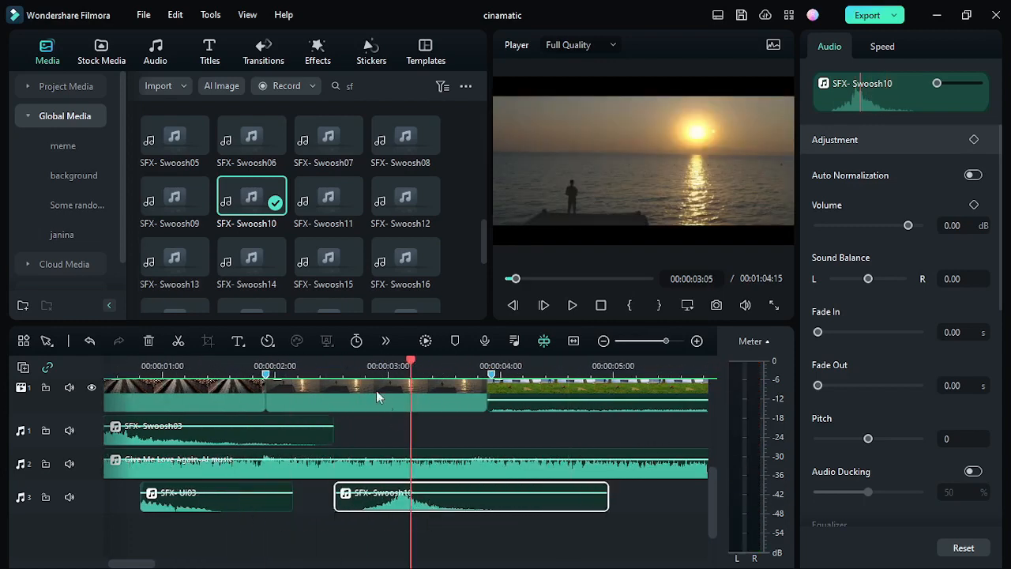
pyautogui.click(361, 371)
pyautogui.press('space')
pyautogui.scroll(-1, 413, 441)
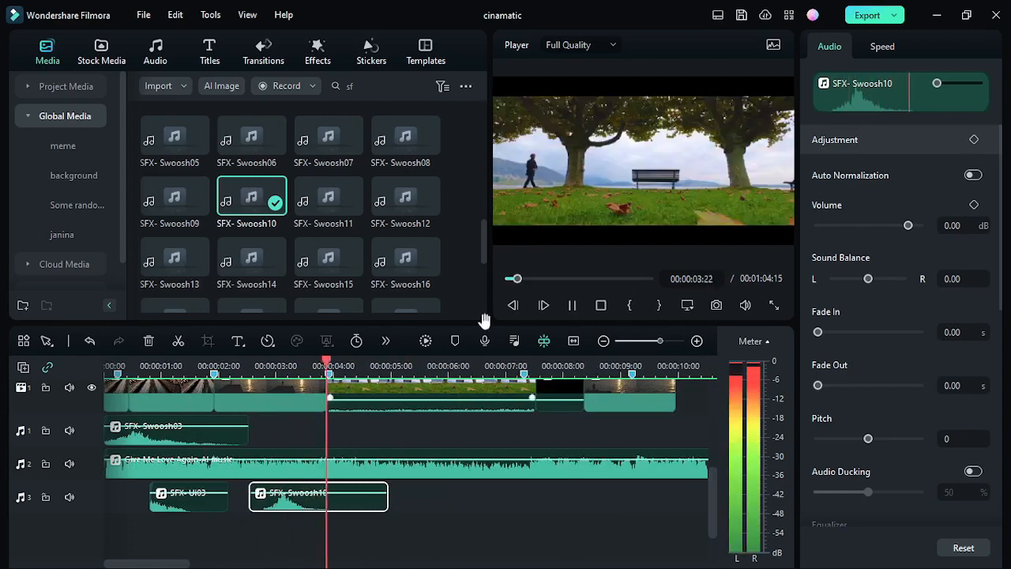
pyautogui.press('space')
# Play the video from the start, first in full screen, up to 00:00:12:03 to review the edit and its sounds.
pyautogui.moveTo(516, 280); pyautogui.dragTo(502, 281)
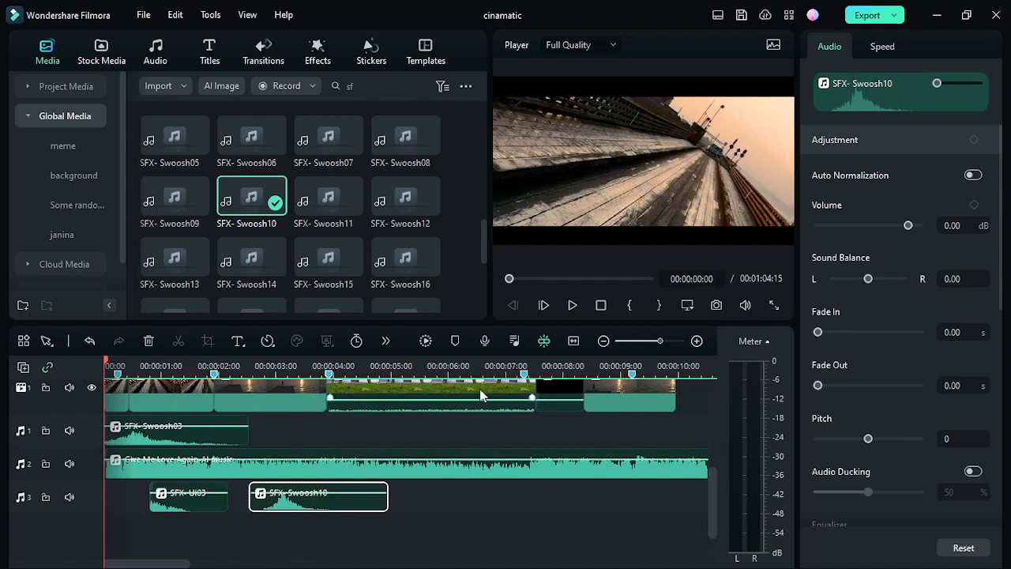
pyautogui.hotkey('alt', 'Return')
pyautogui.press('space')
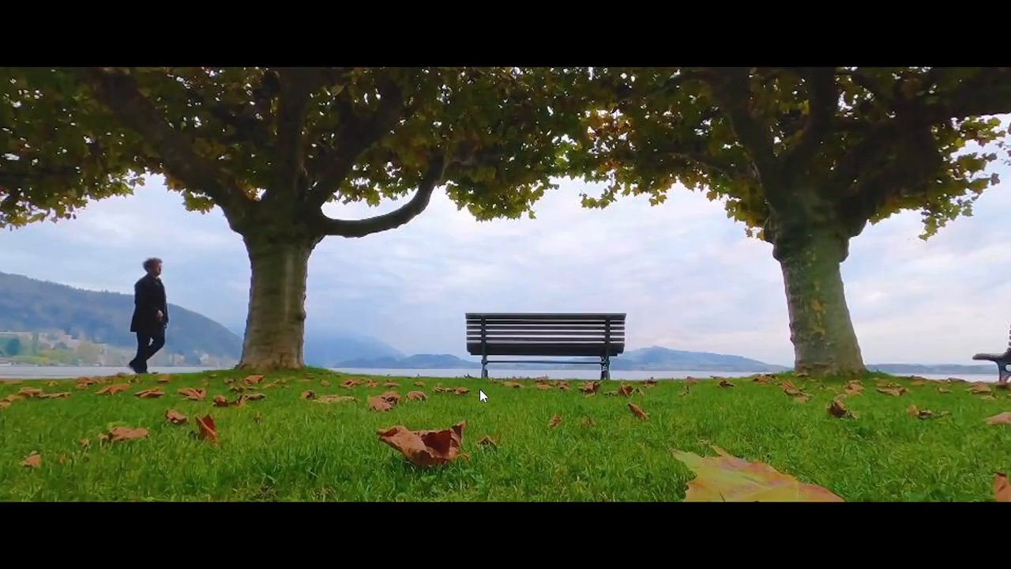
pyautogui.press('Escape')
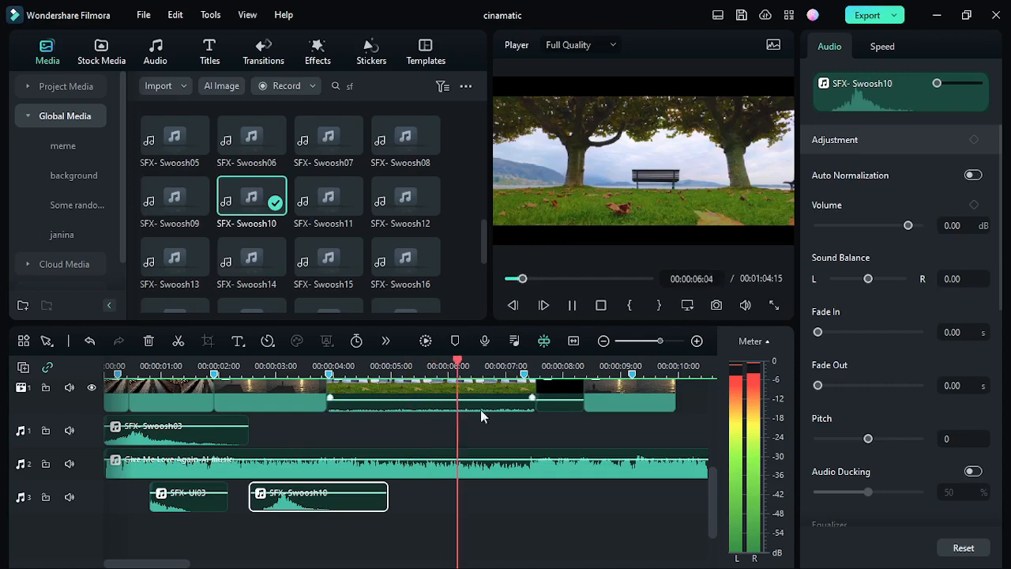
pyautogui.scroll(-2, 482, 467)
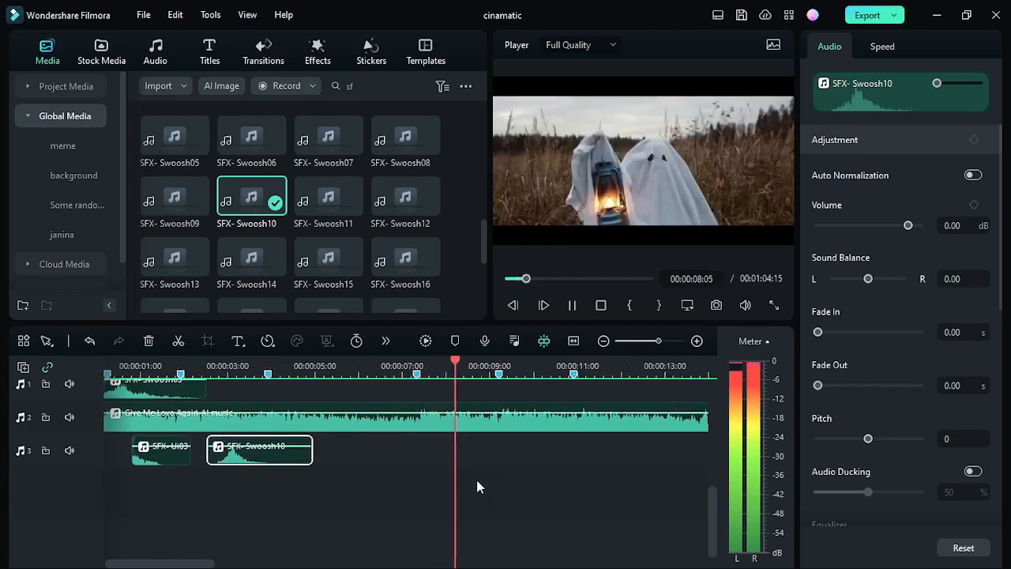
pyautogui.scroll(3, 476, 479)
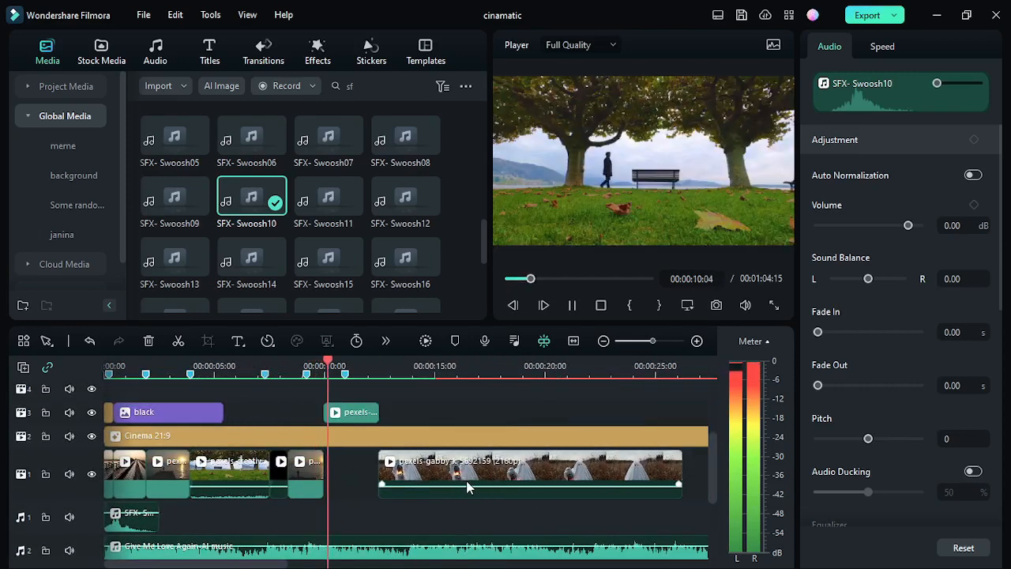
pyautogui.scroll(3, 466, 480)
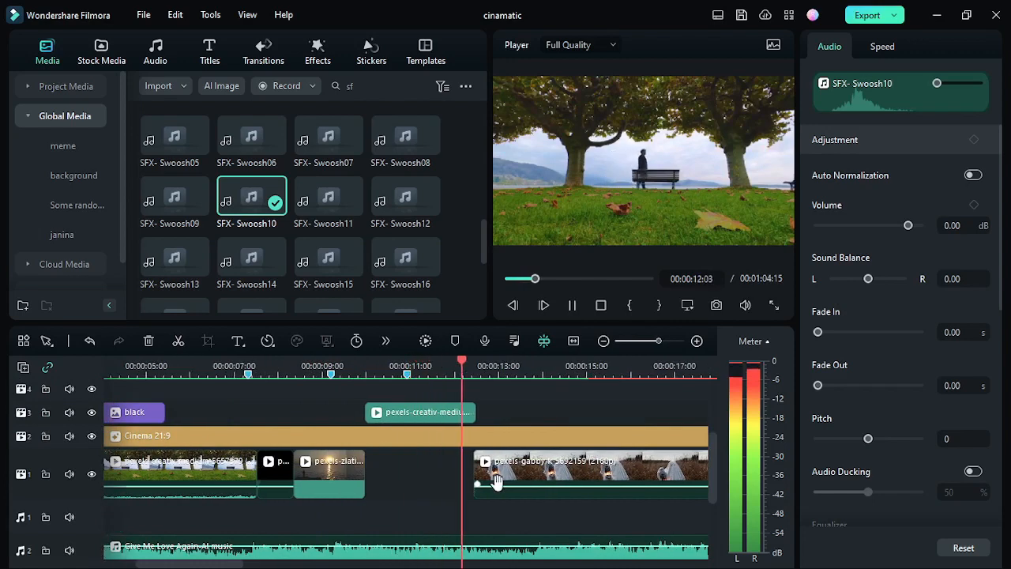
pyautogui.press('space')
# Trim the end of the pexels-creativ-medium clip on video track 3 to 00:00:12:00 and move the pexels-gabby-k-5692159 clip to start there.
pyautogui.click(454, 381)
pyautogui.scroll(1, 481, 399)
pyautogui.scroll(1, 481, 399)
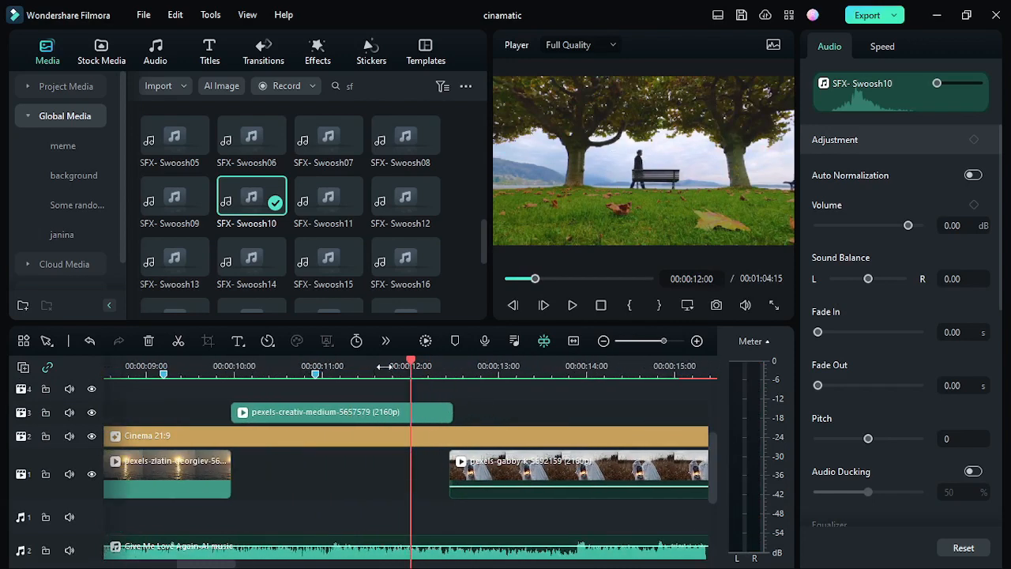
pyautogui.moveTo(378, 368); pyautogui.dragTo(410, 380)
pyautogui.click(418, 421)
pyautogui.moveTo(451, 417); pyautogui.dragTo(410, 417)
pyautogui.moveTo(519, 479); pyautogui.dragTo(517, 478)
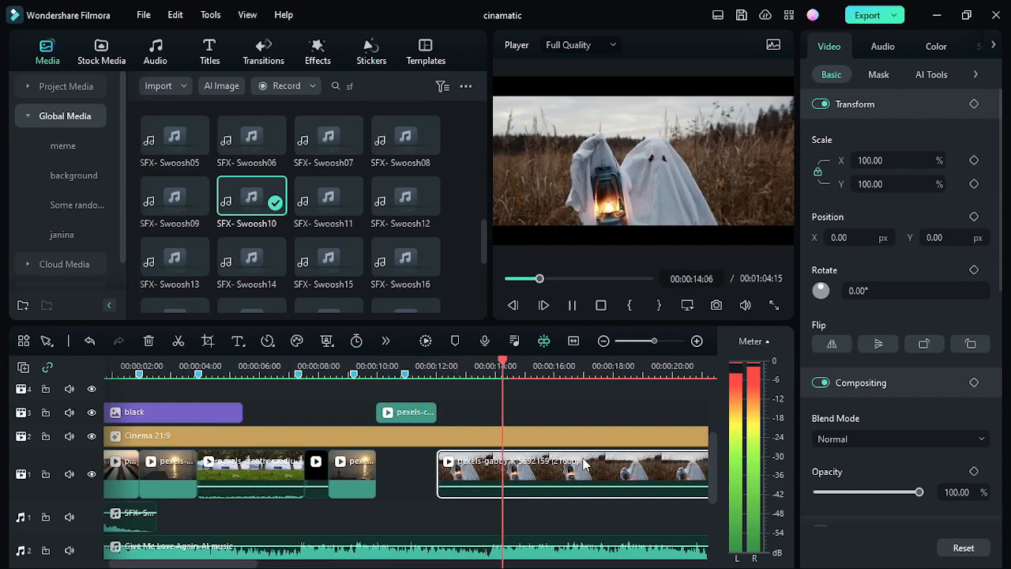
# Play past 00:00:14:00 to find the cut point, and trim the end of the pexels-gabby-k-5692159 clip to 00:00:13:21.
pyautogui.press('space')
pyautogui.scroll(-2, 583, 459)
pyautogui.press('space')
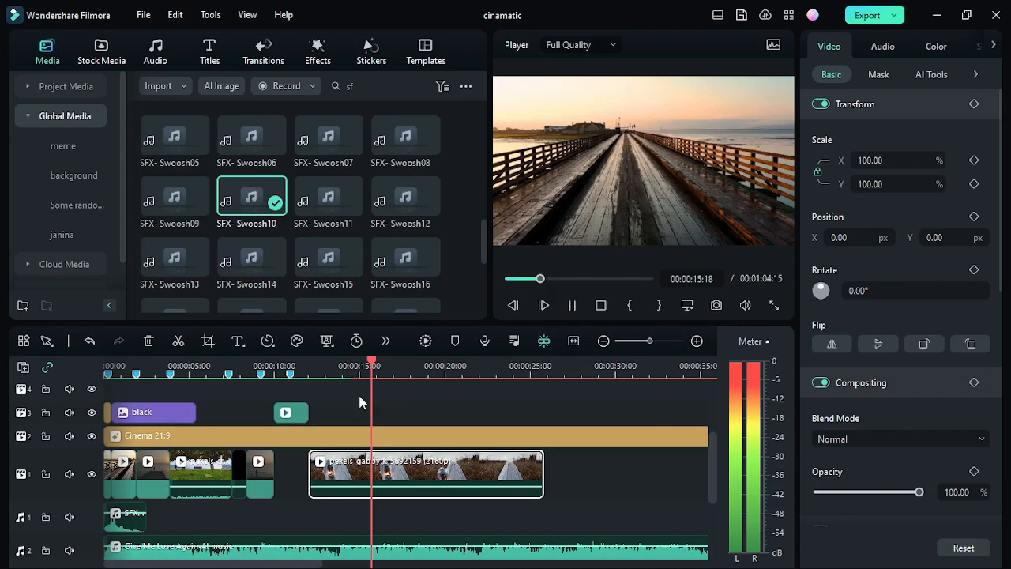
pyautogui.press('space')
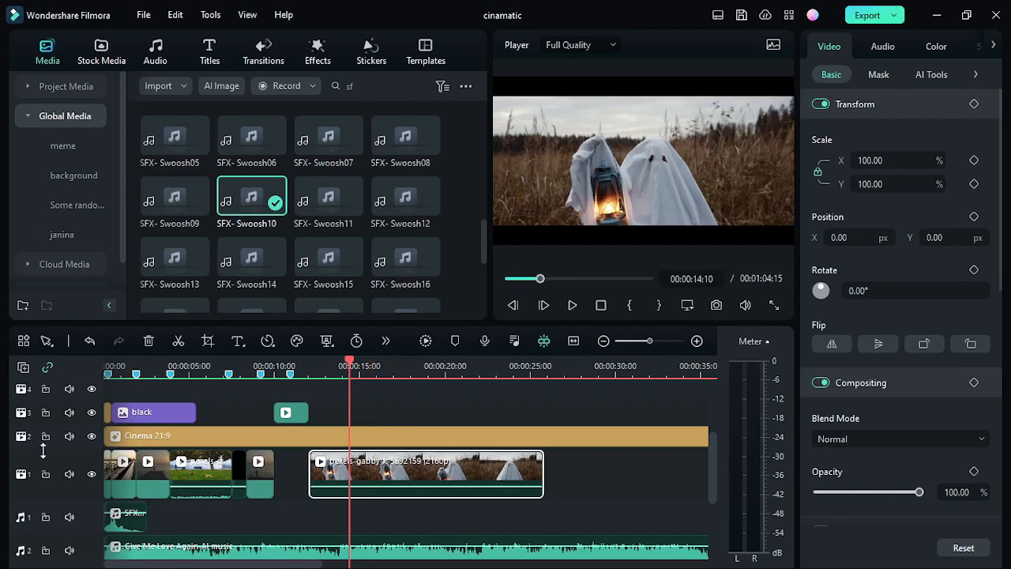
pyautogui.scroll(2, 345, 440)
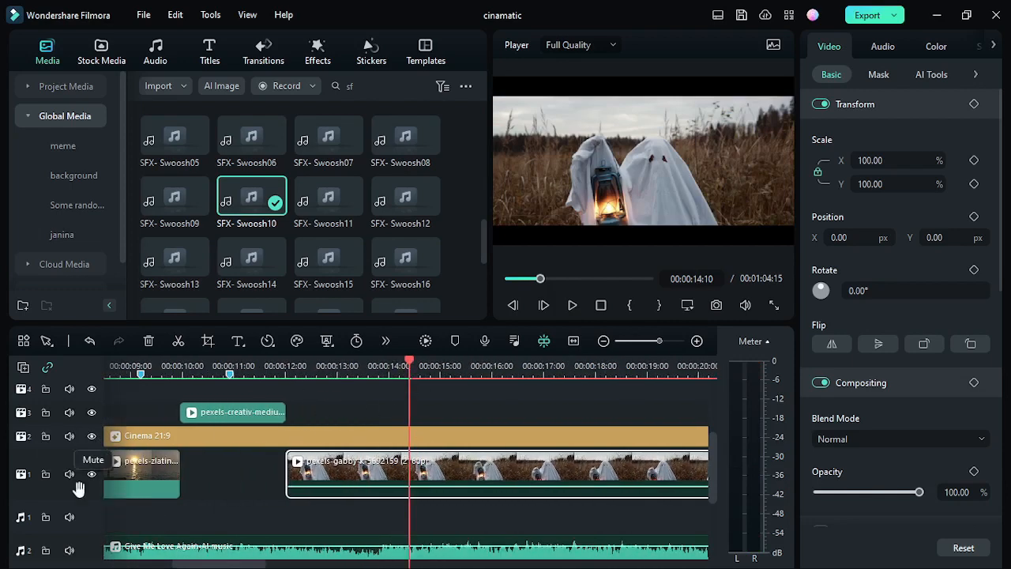
pyautogui.scroll(-3, 269, 471)
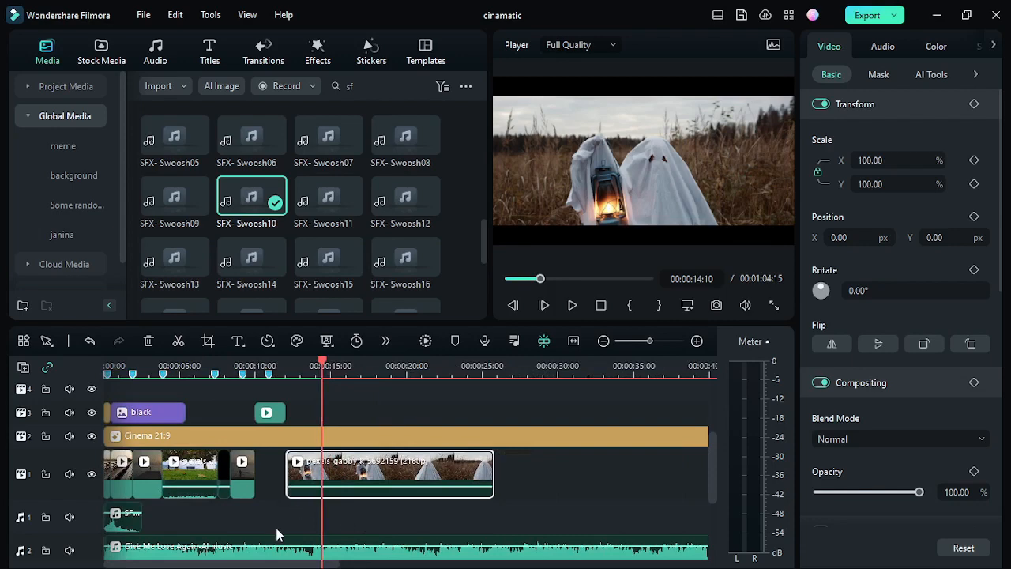
pyautogui.scroll(3, 332, 522)
pyautogui.click(377, 368)
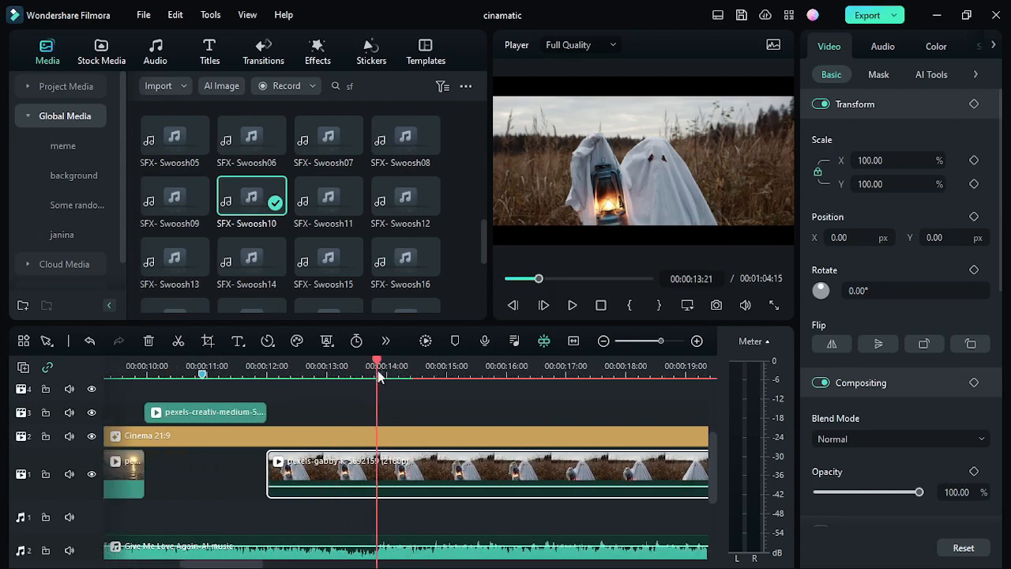
pyautogui.hotkey('alt', ']')
pyautogui.scroll(-3, 426, 476)
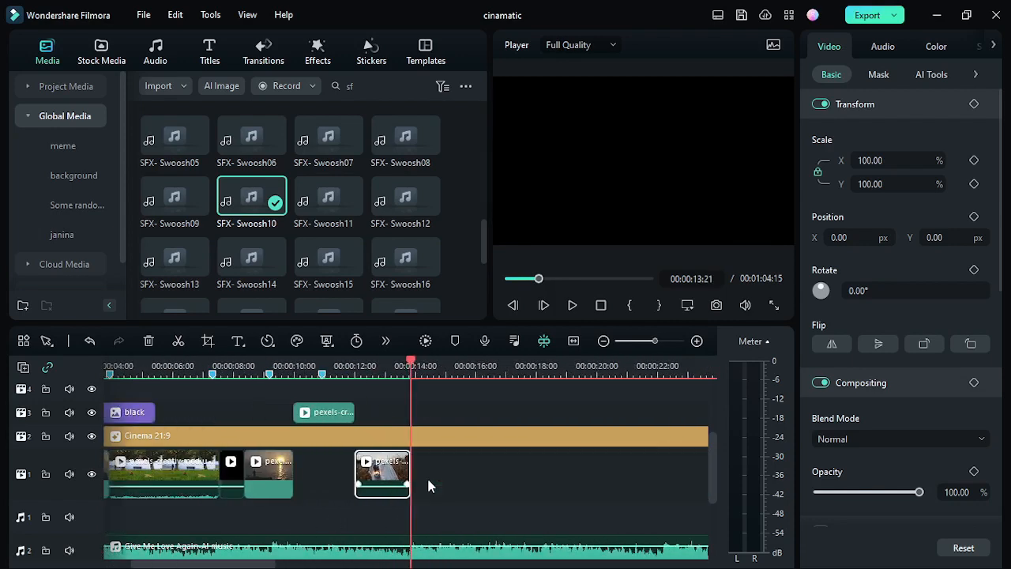
# Move the pexels-creativ-medium clip from video track 3 into the gap on video track 1 before the pexels-gabby-k-5692159 clip.
pyautogui.scroll(-2, 224, 434)
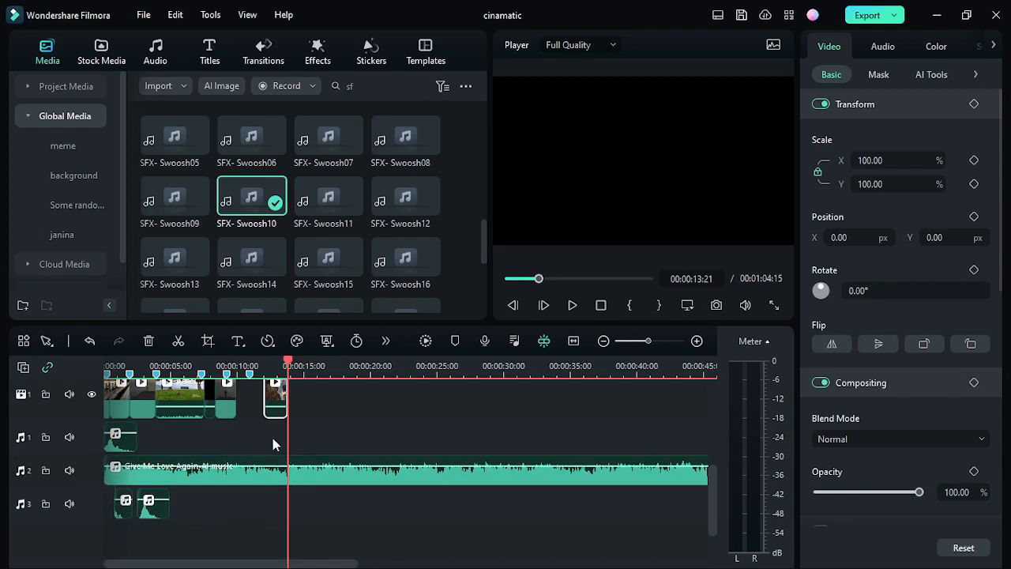
pyautogui.scroll(2, 193, 487)
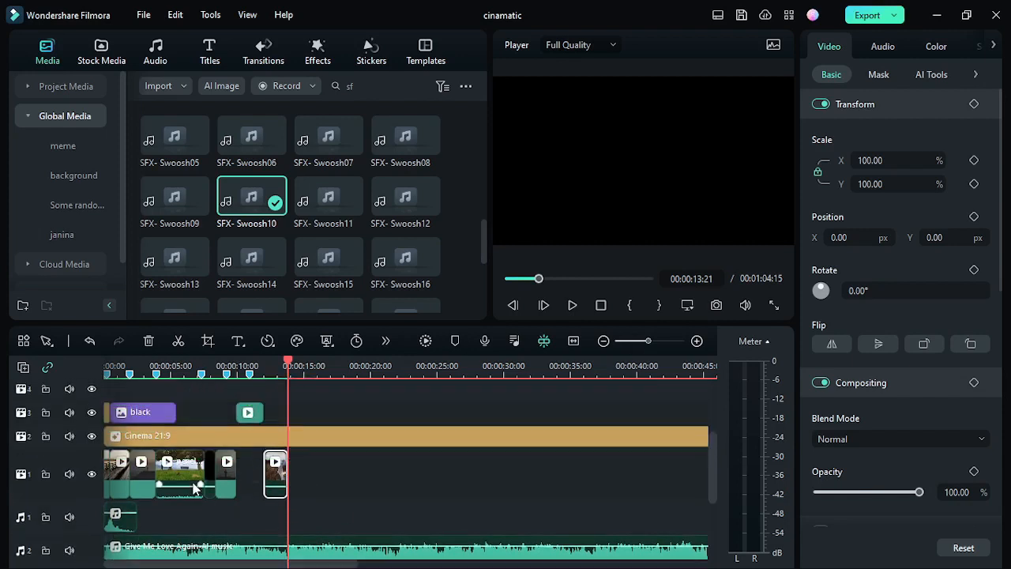
pyautogui.scroll(3, 234, 418)
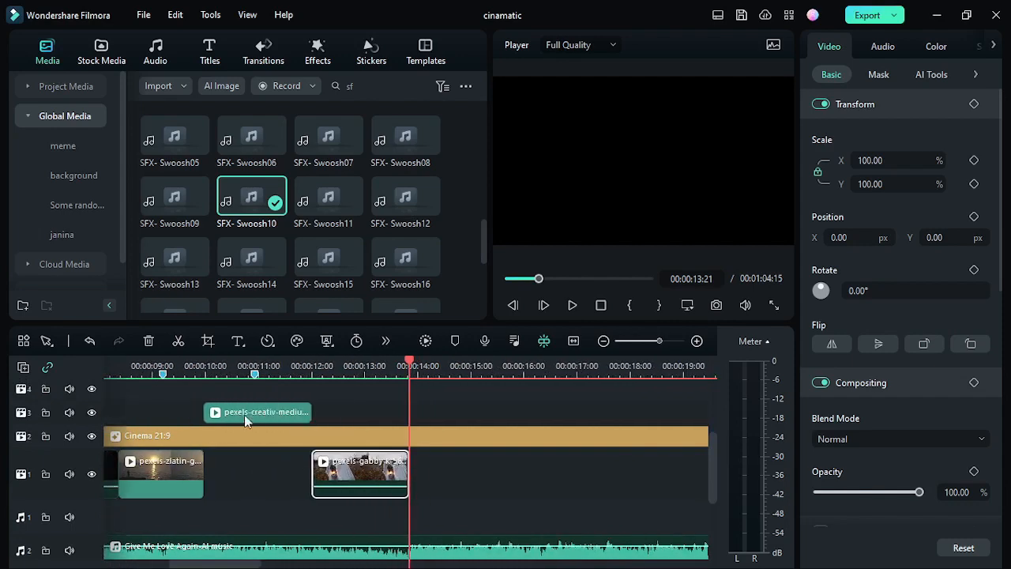
pyautogui.moveTo(244, 415); pyautogui.dragTo(241, 469)
pyautogui.scroll(-3, 282, 416)
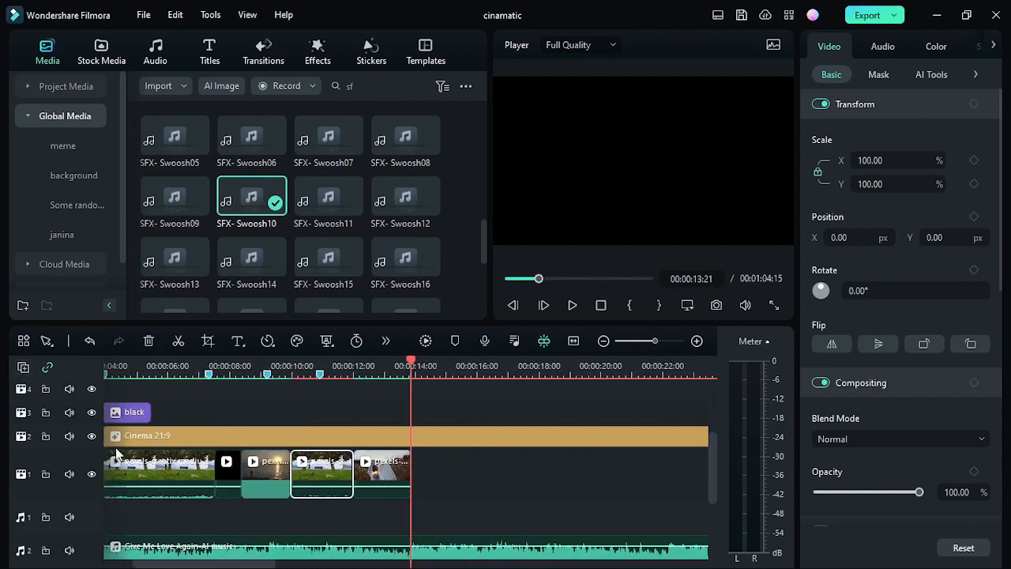
# Return the playhead to 00:00:00:00 and look over the video, title and sound effect tracks at the start of the timeline.
pyautogui.moveTo(353, 363); pyautogui.dragTo(1, 421)
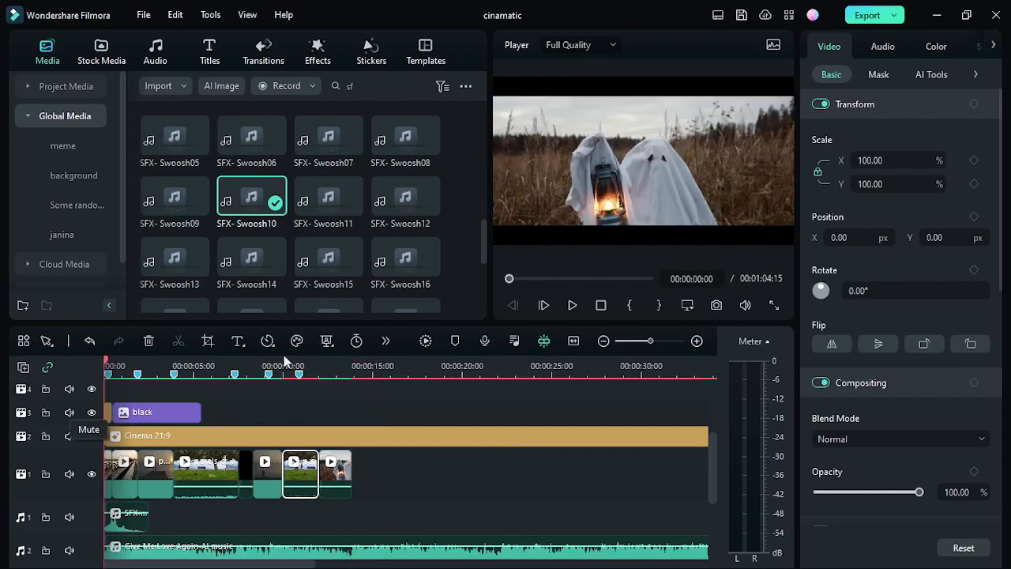
pyautogui.scroll(-2, 335, 479)
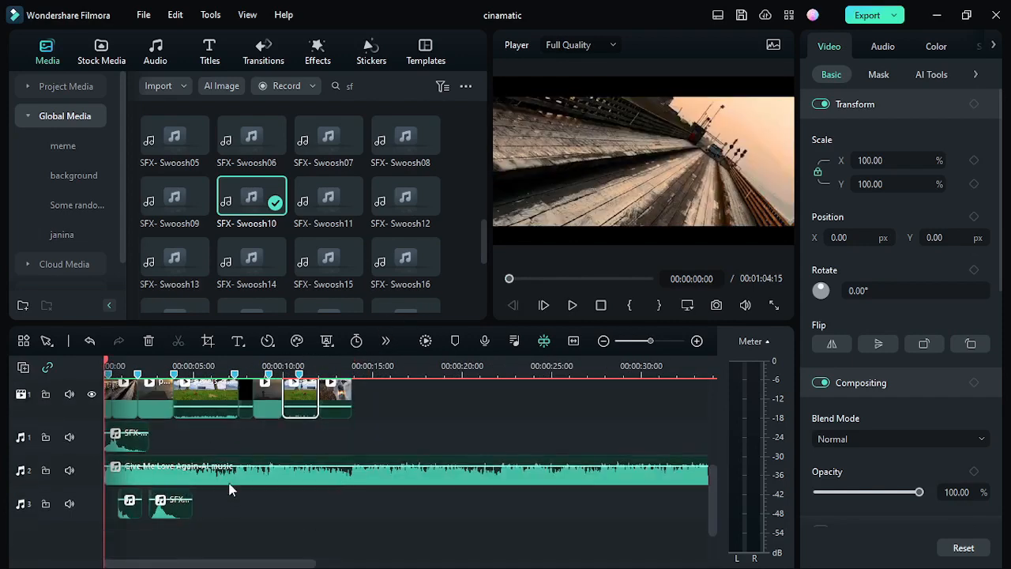
pyautogui.scroll(3, 164, 511)
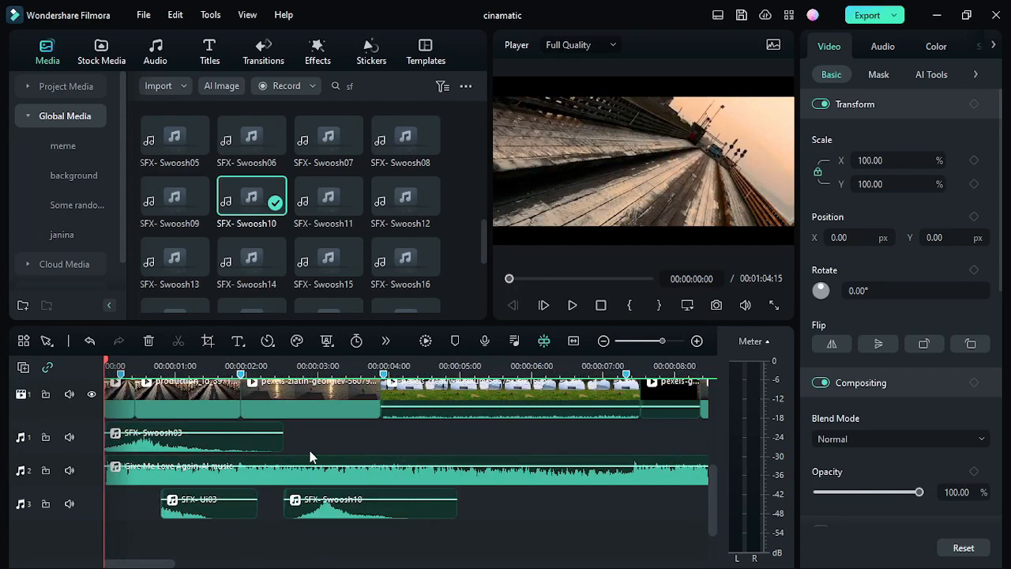
pyautogui.scroll(3, 220, 451)
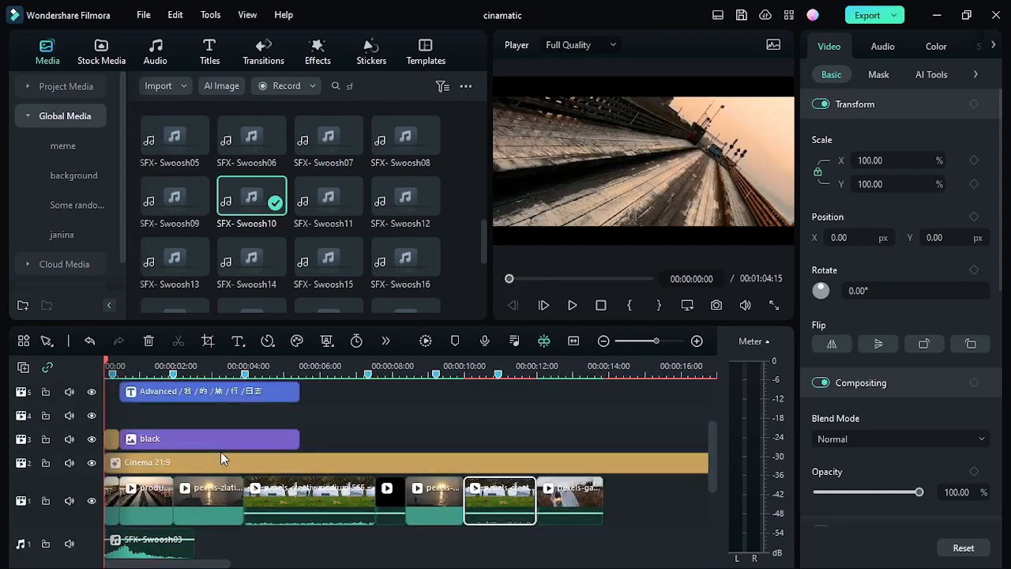
pyautogui.scroll(1, 220, 451)
pyautogui.scroll(-3, 216, 455)
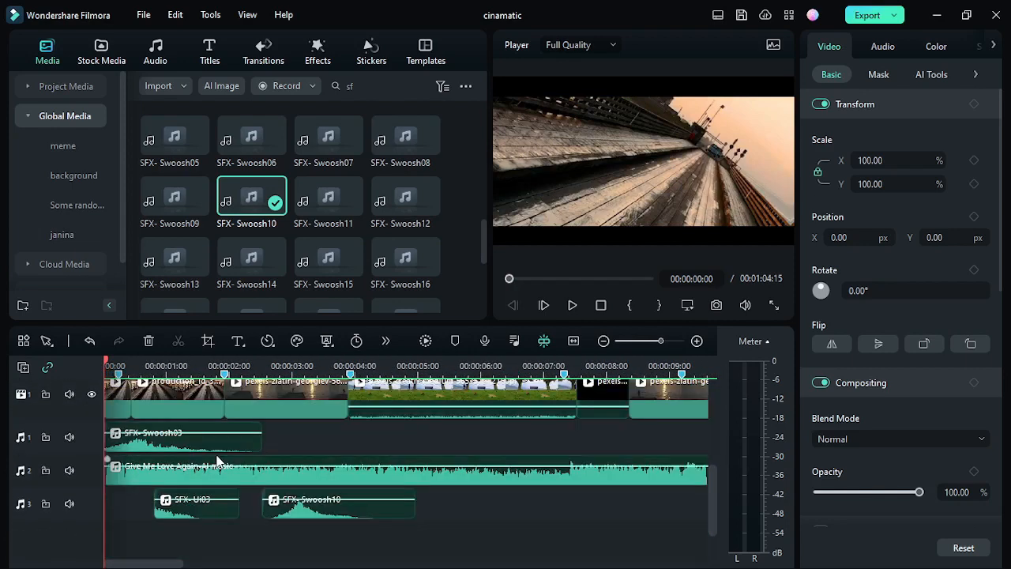
pyautogui.scroll(2, 163, 465)
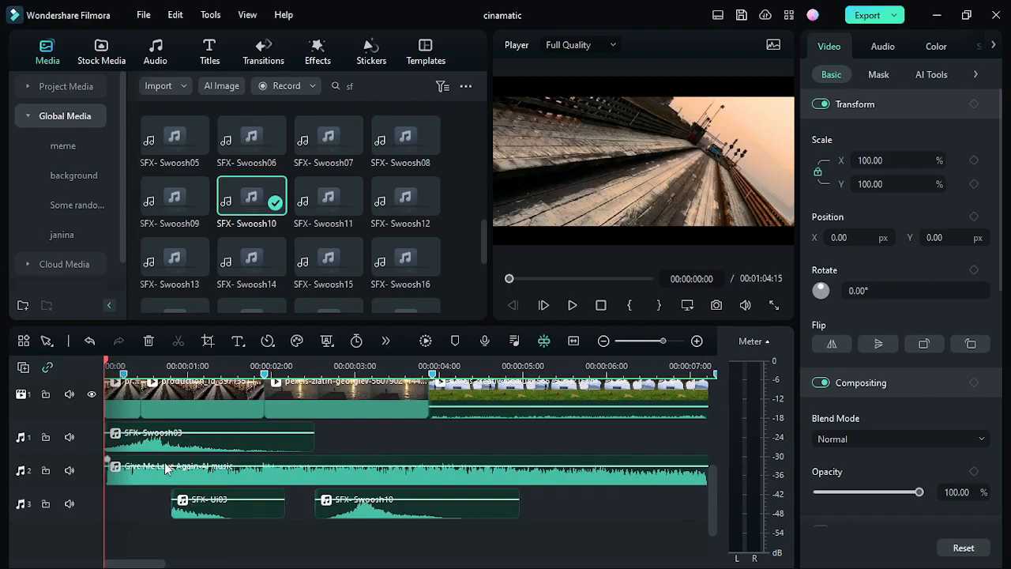